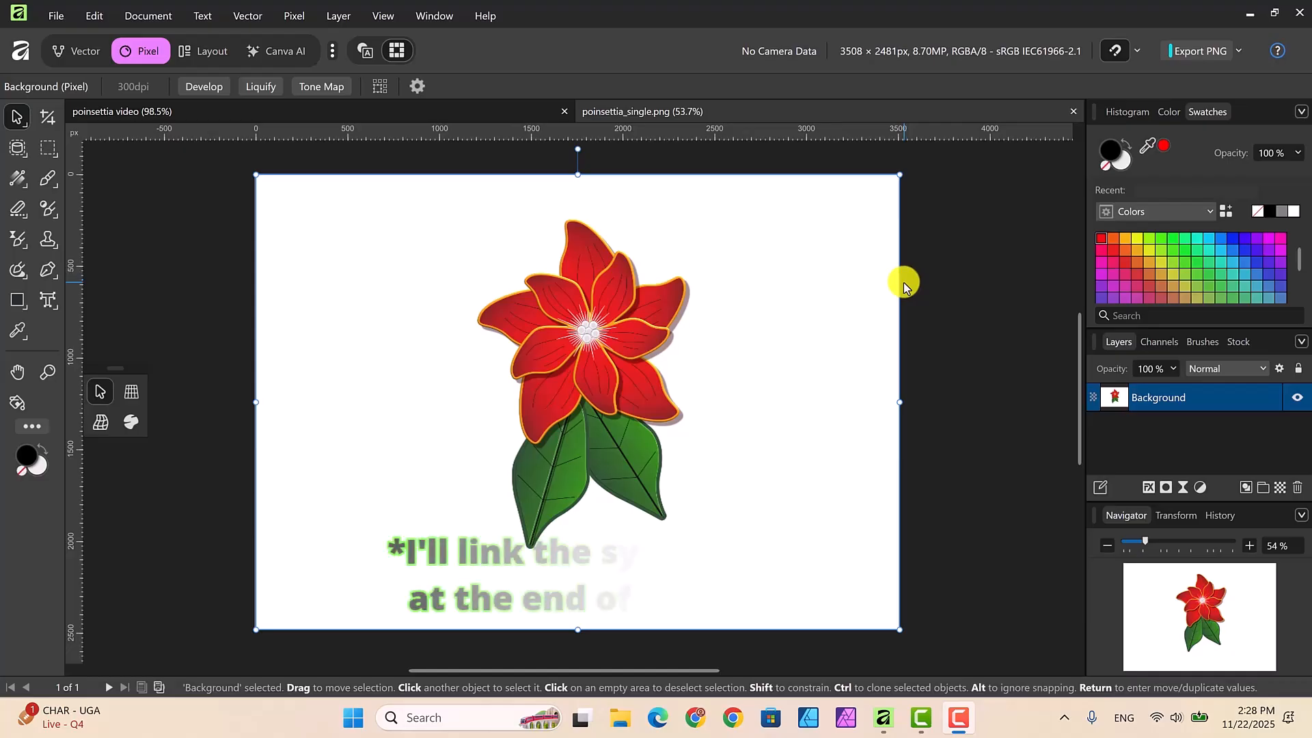
Step: Switch to the poinsettia video document, then expand and select the green leaf group
click(249, 110)
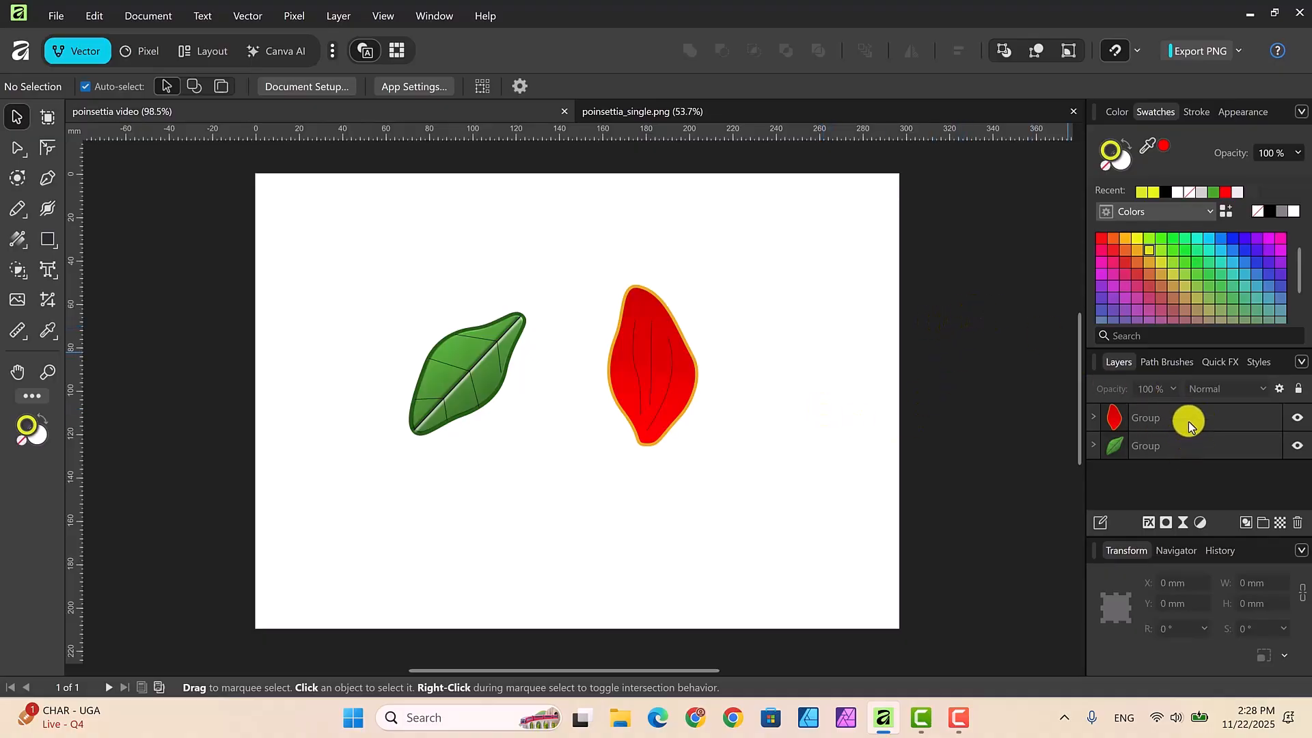
click(1094, 445)
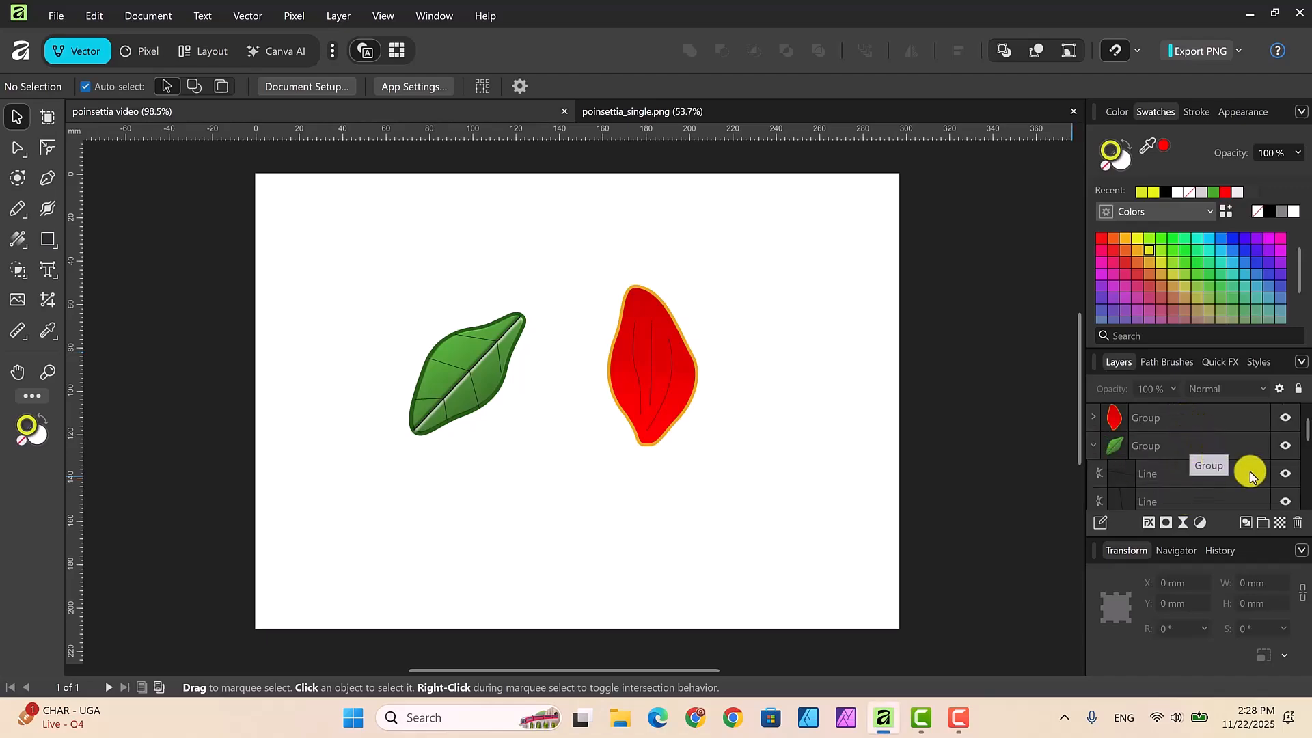
click(1203, 445)
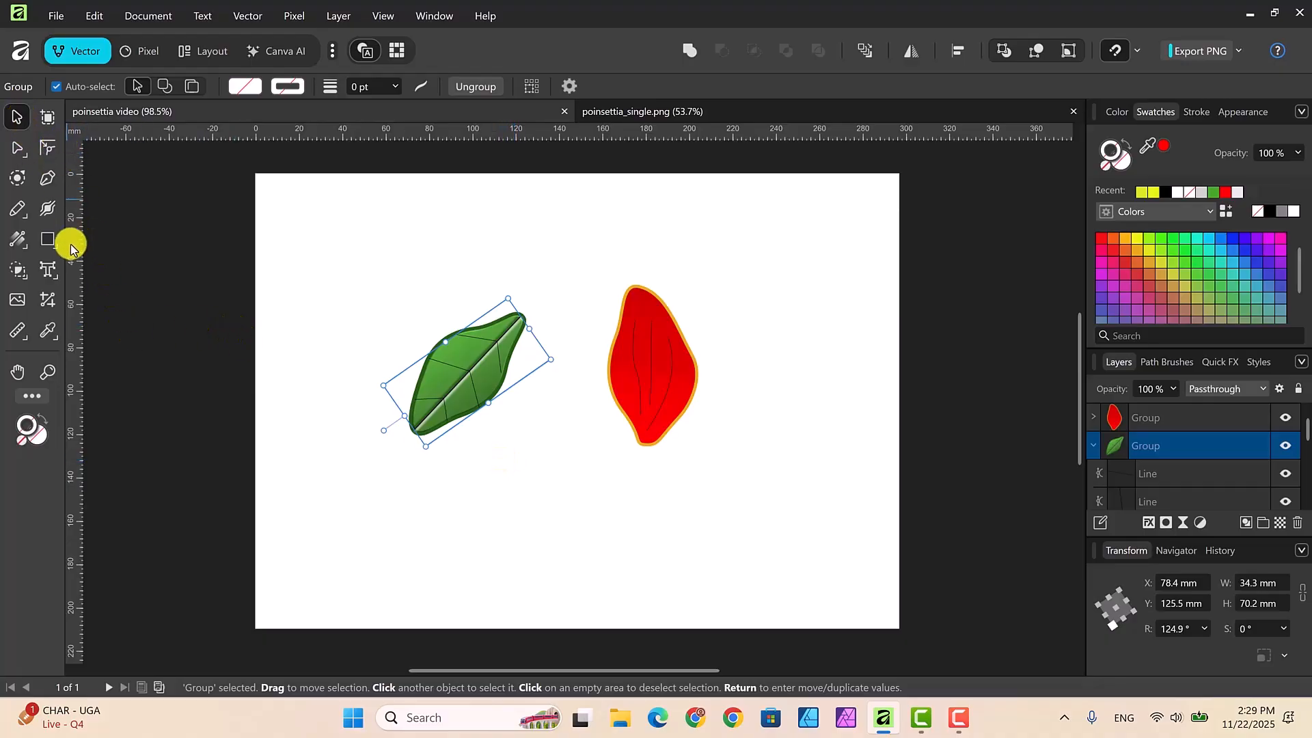
click(52, 242)
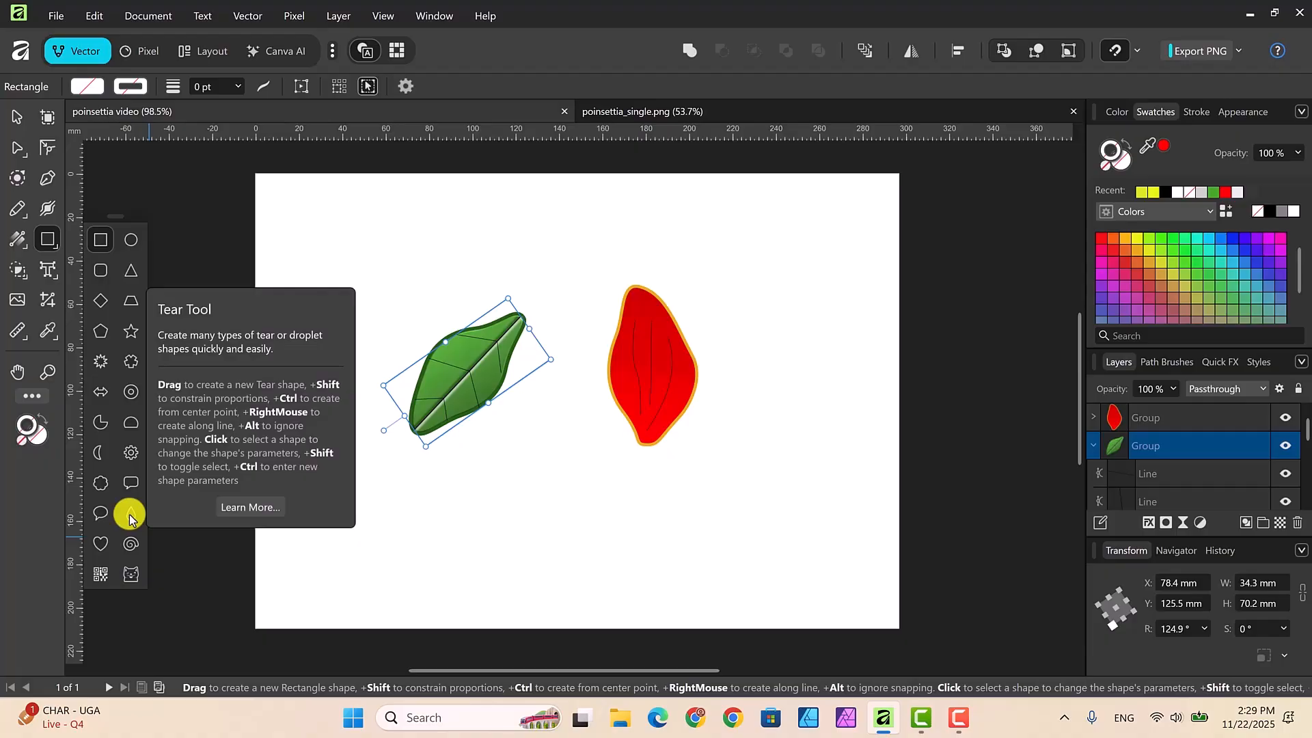
click(410, 527)
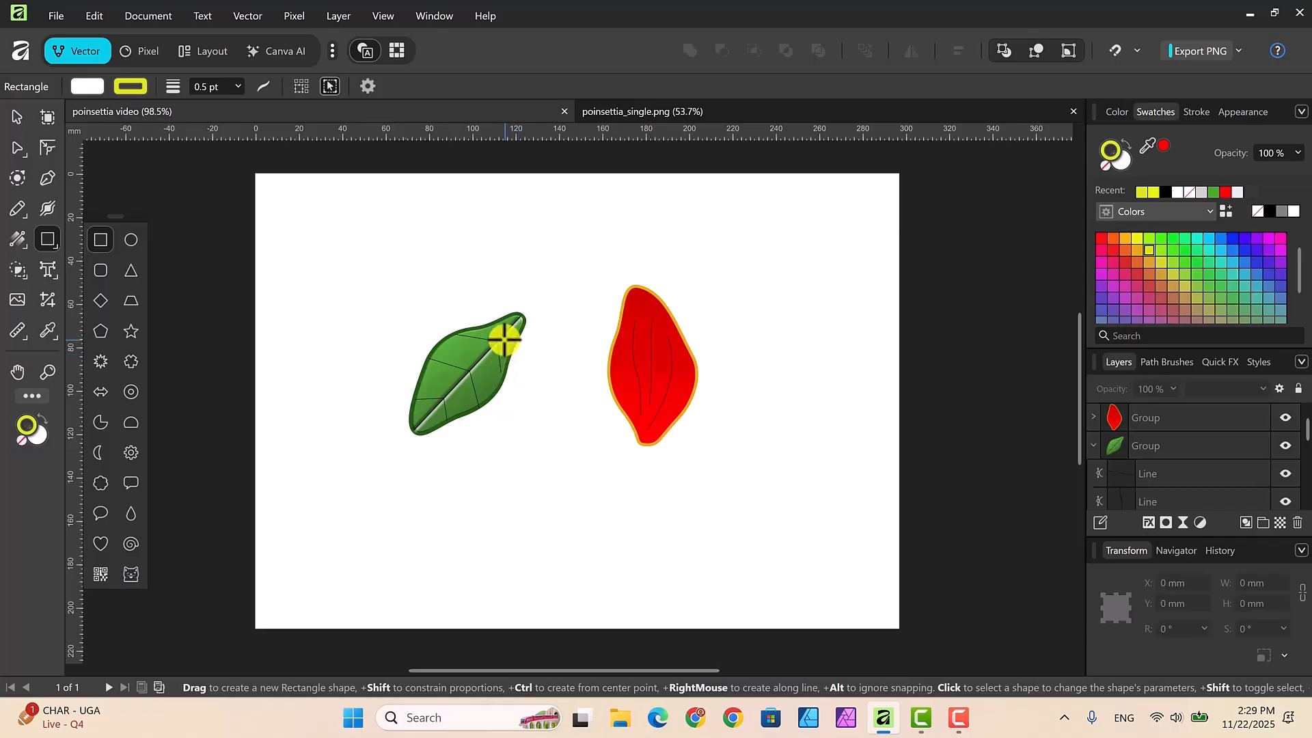
Step: Examine the Bevel / Emboss and Outer Shadow layer effects on the green leaf's central vein line
click(1188, 468)
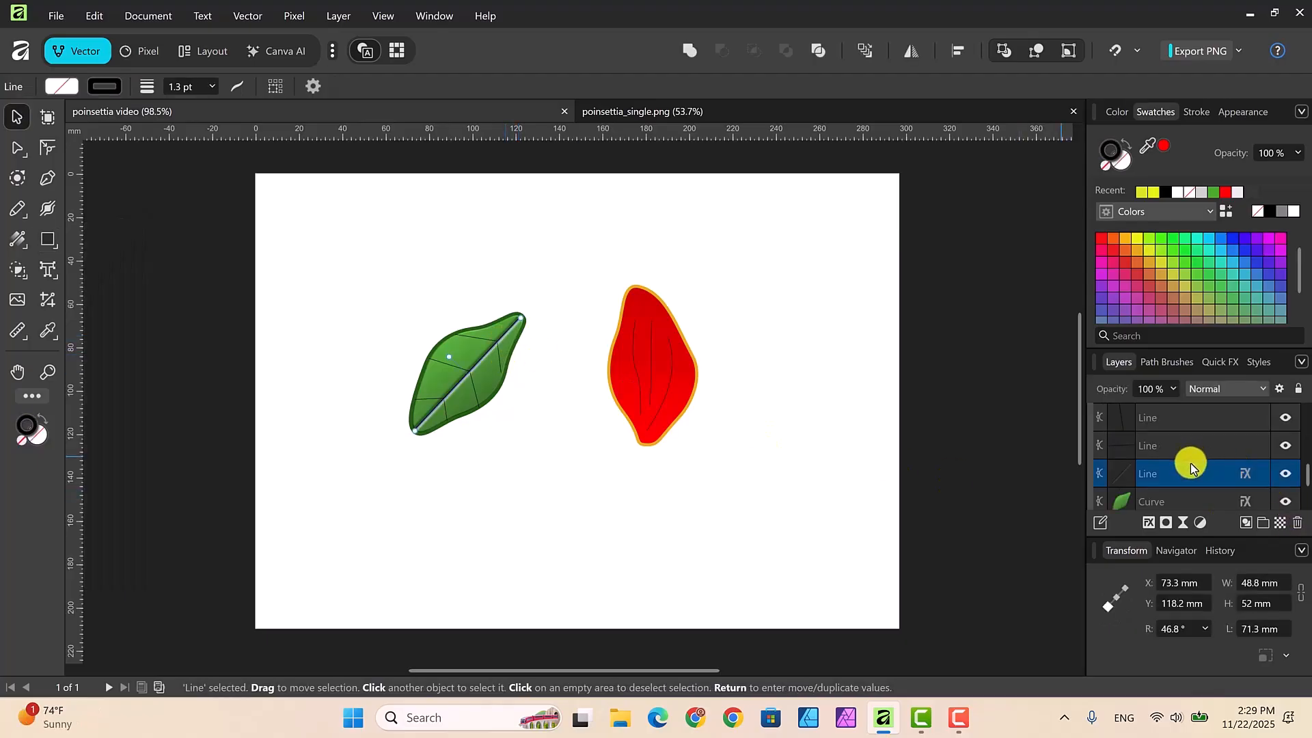
click(1245, 476)
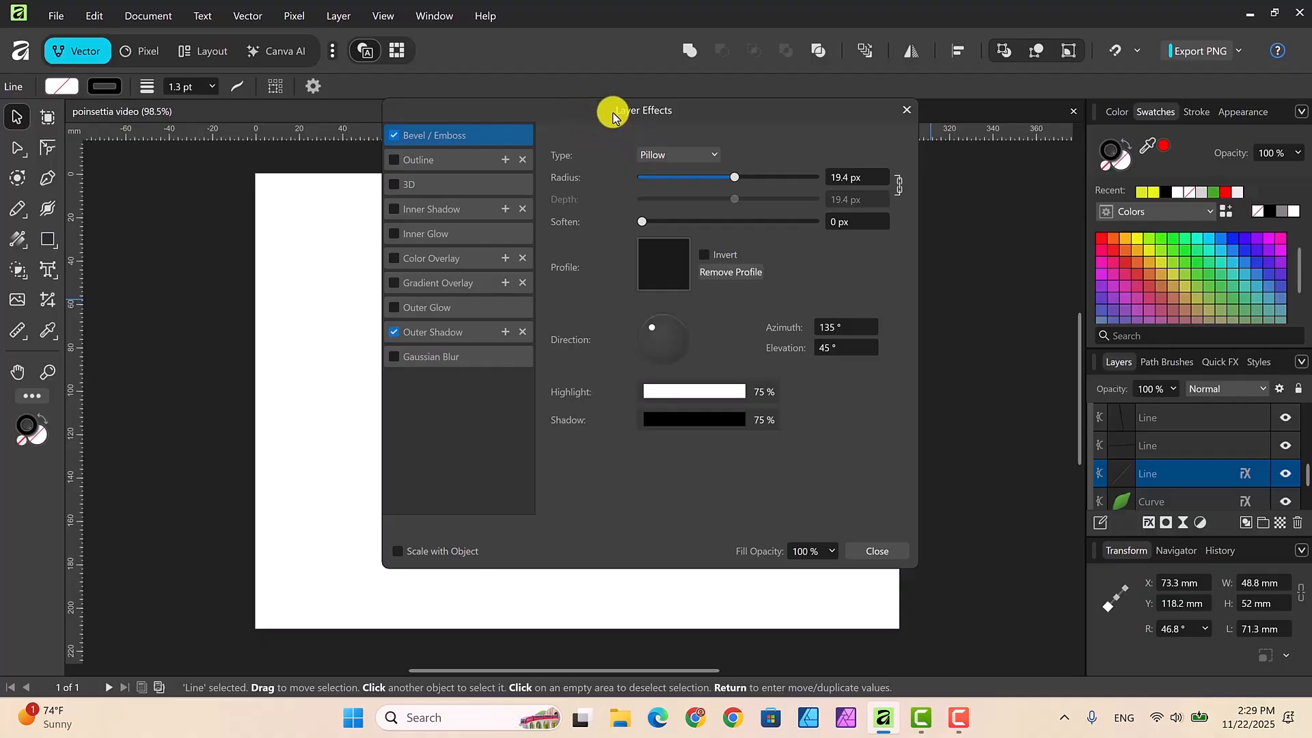
drag(613, 116, 786, 153)
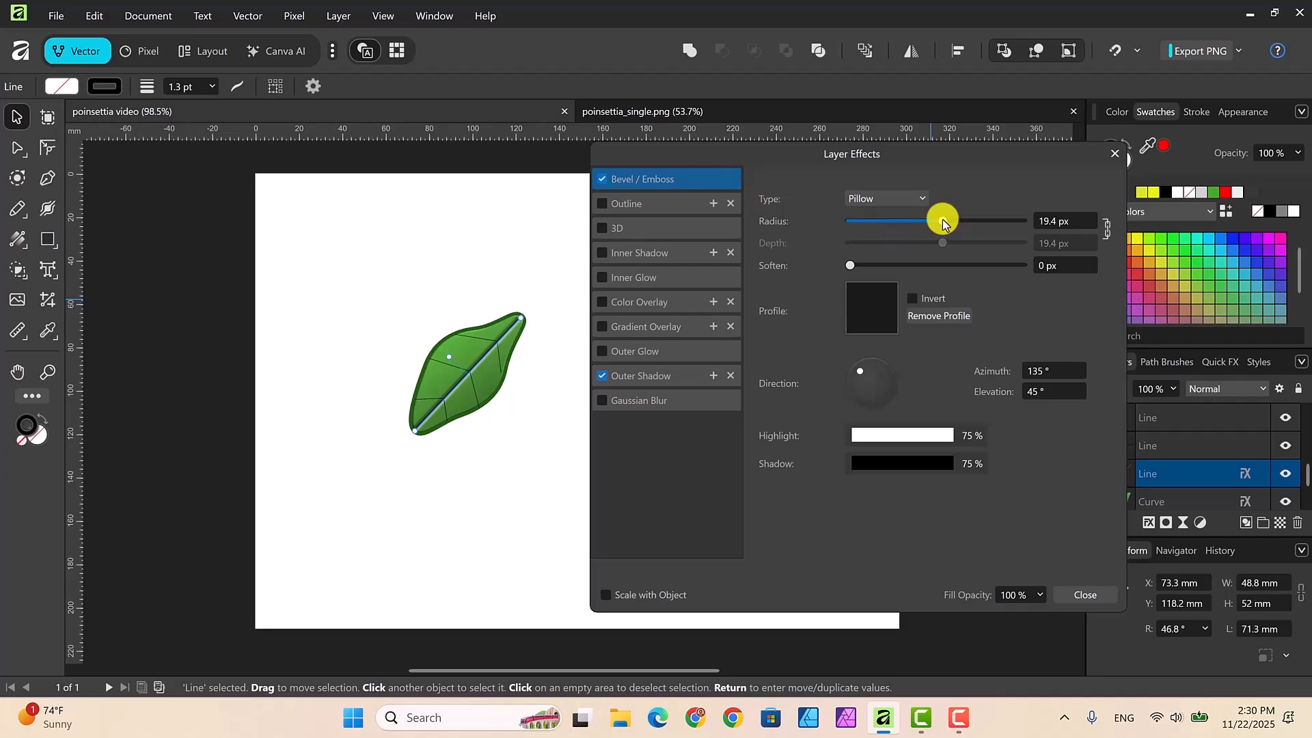
click(663, 376)
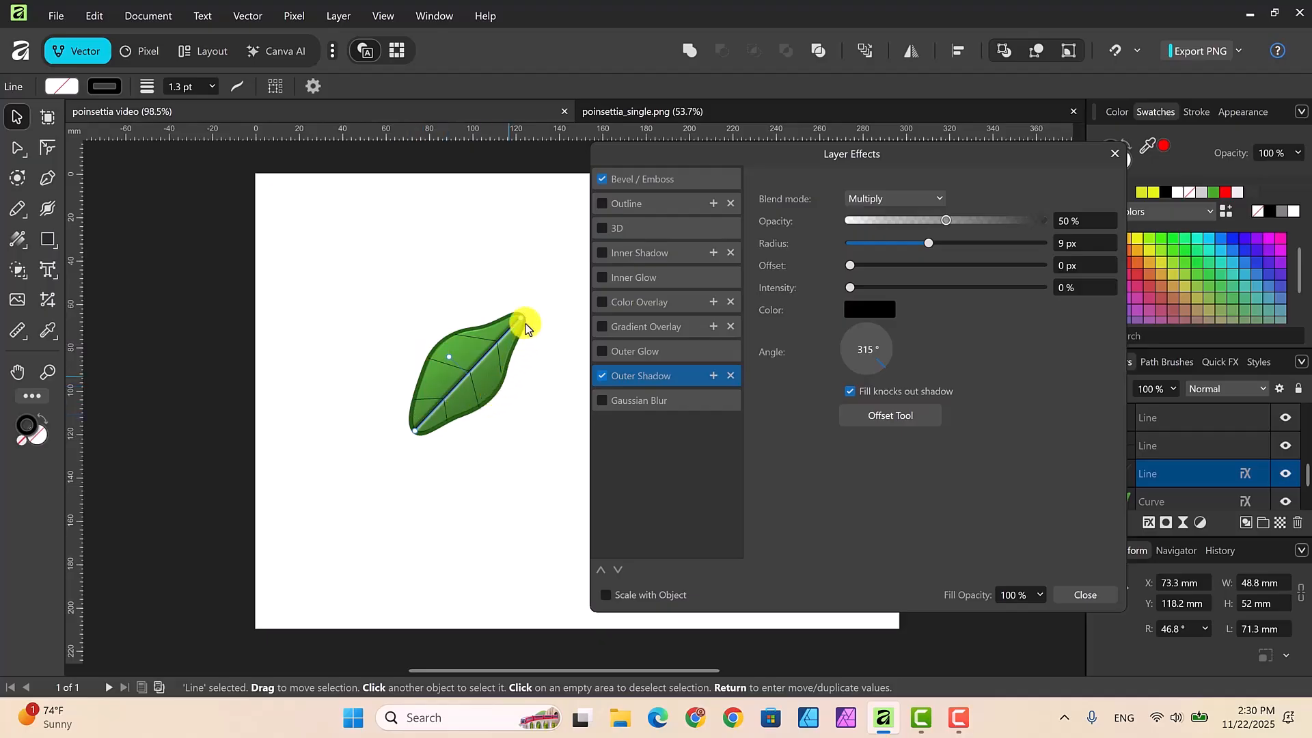
click(1078, 593)
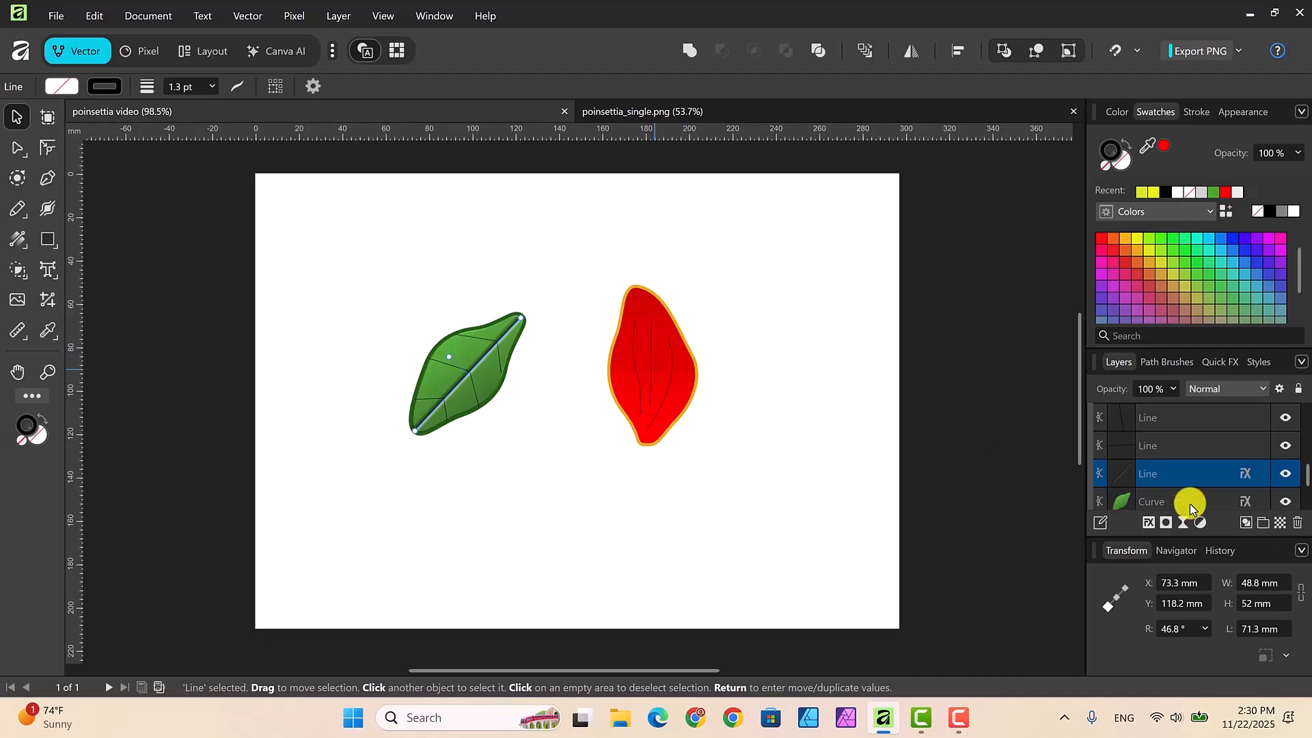
Step: Collapse the green leaf group, then expand and select the red petal group
scroll(1305, 451, up, 1)
scroll(1302, 445, up, 3)
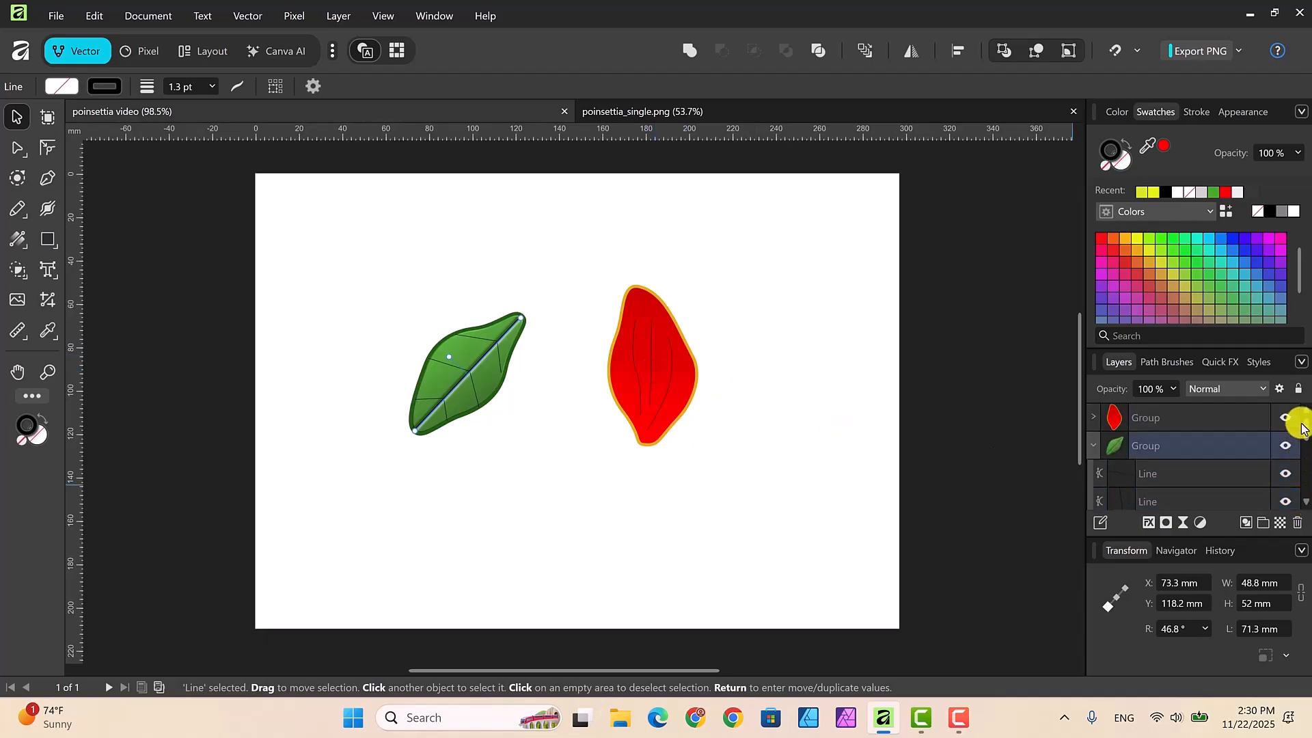
click(1097, 446)
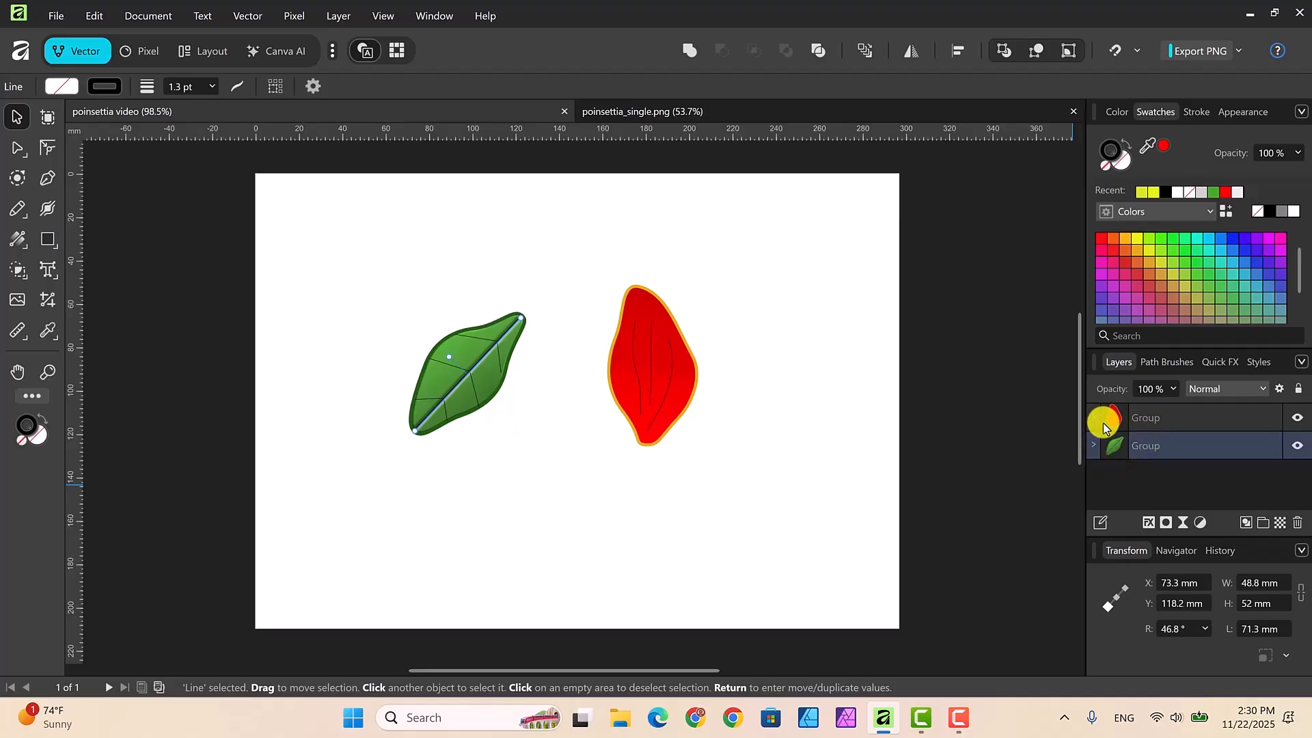
click(1093, 419)
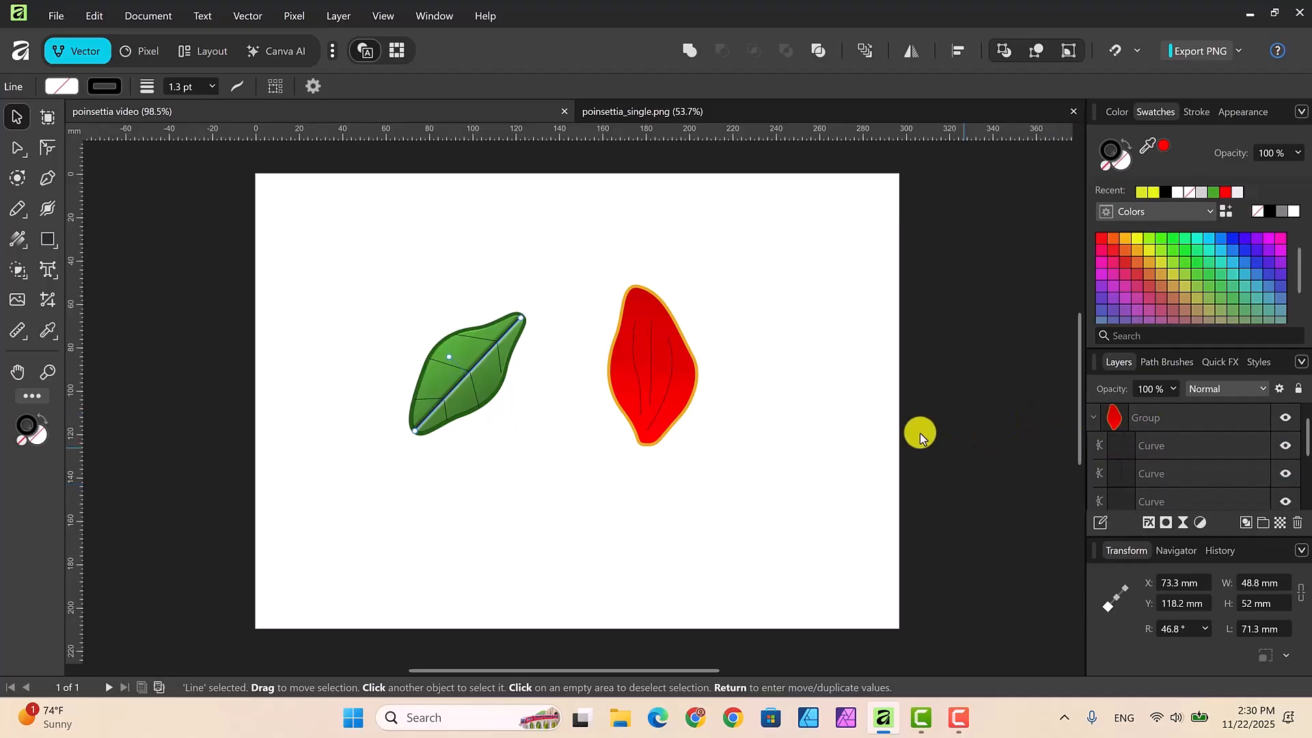
click(1186, 423)
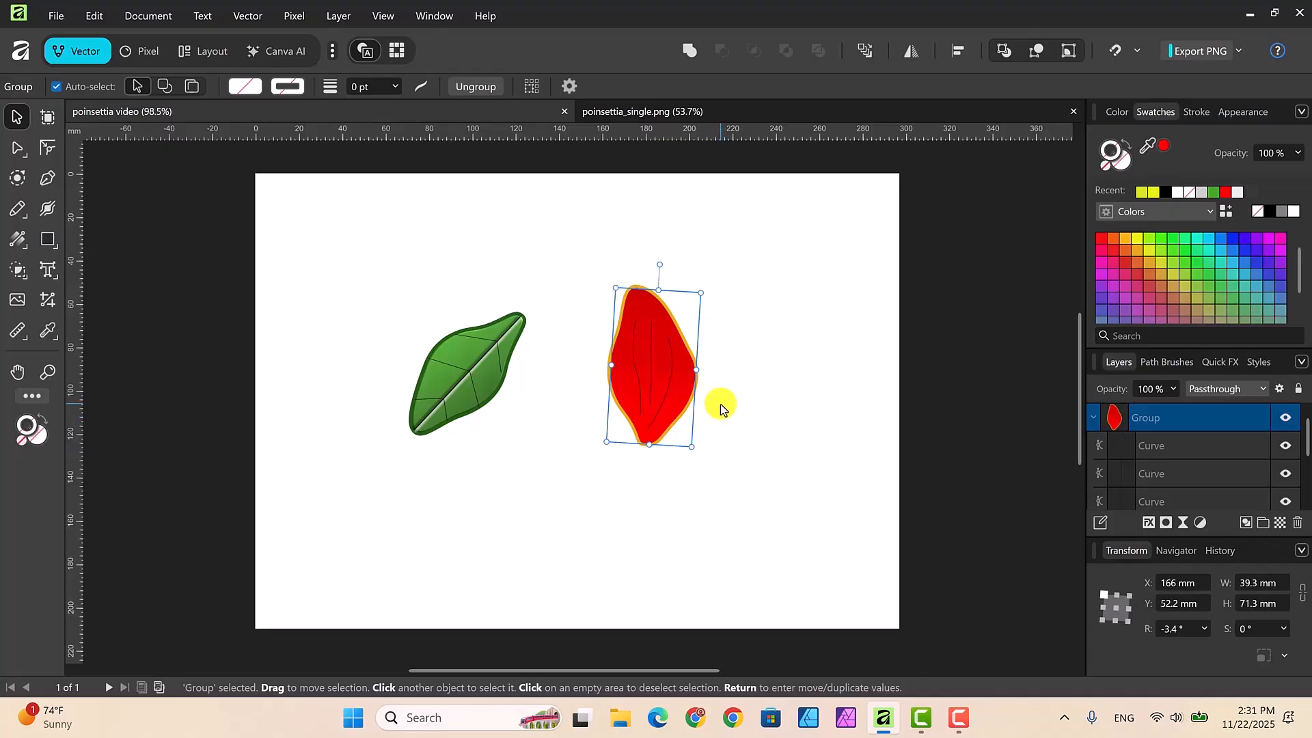
Step: Examine the Convert to Curves command offered for the red petal group without applying it
right_click(648, 365)
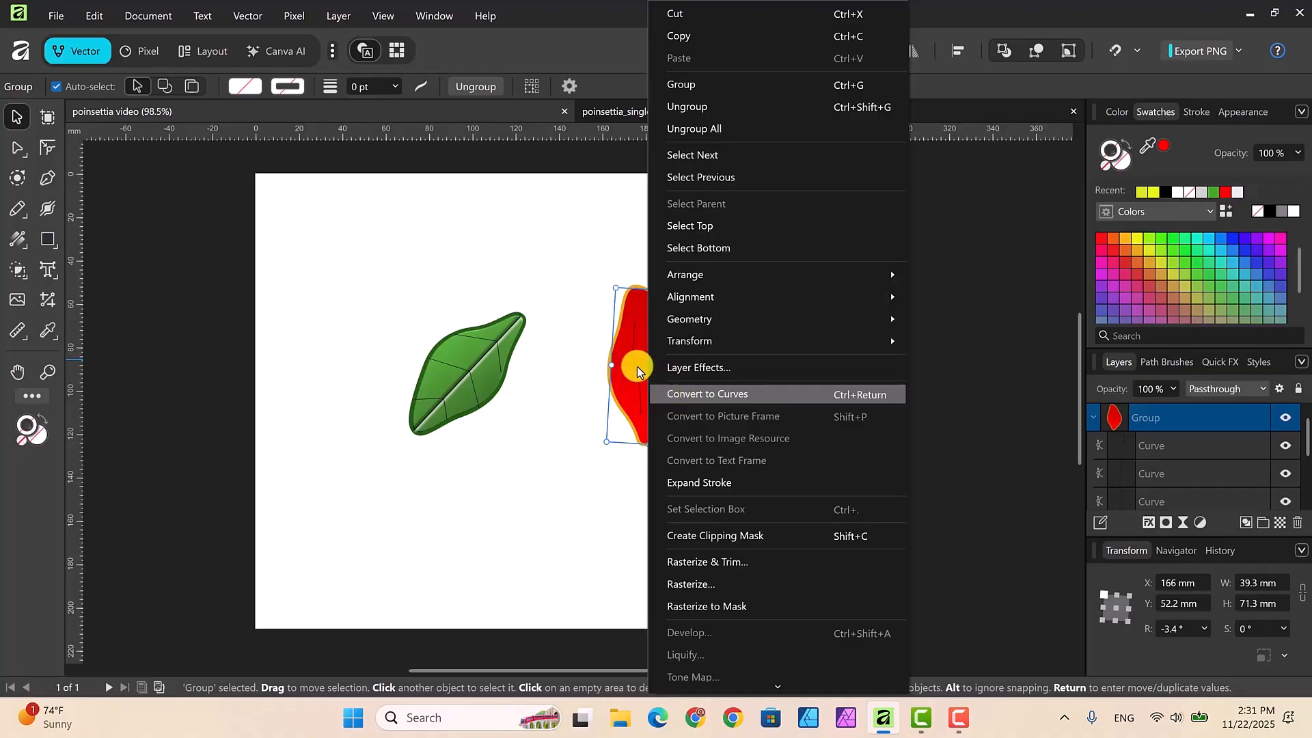
click(578, 304)
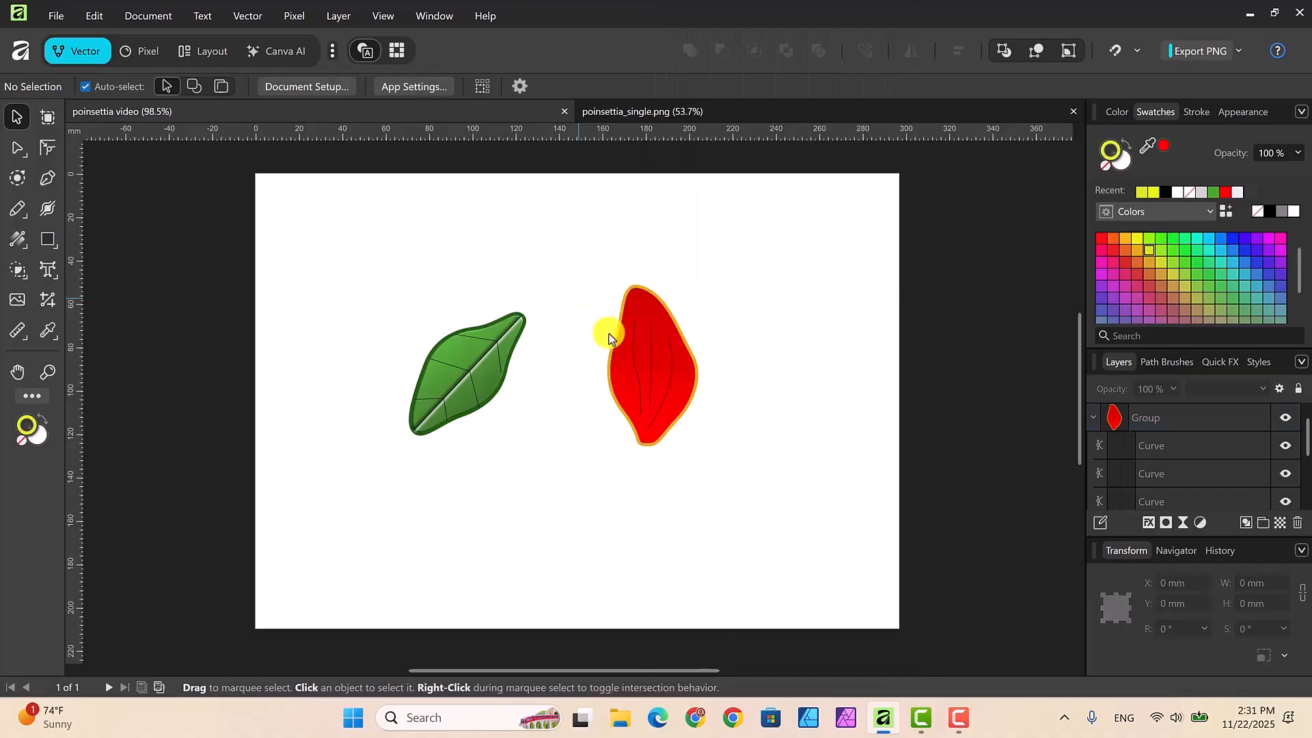
click(637, 354)
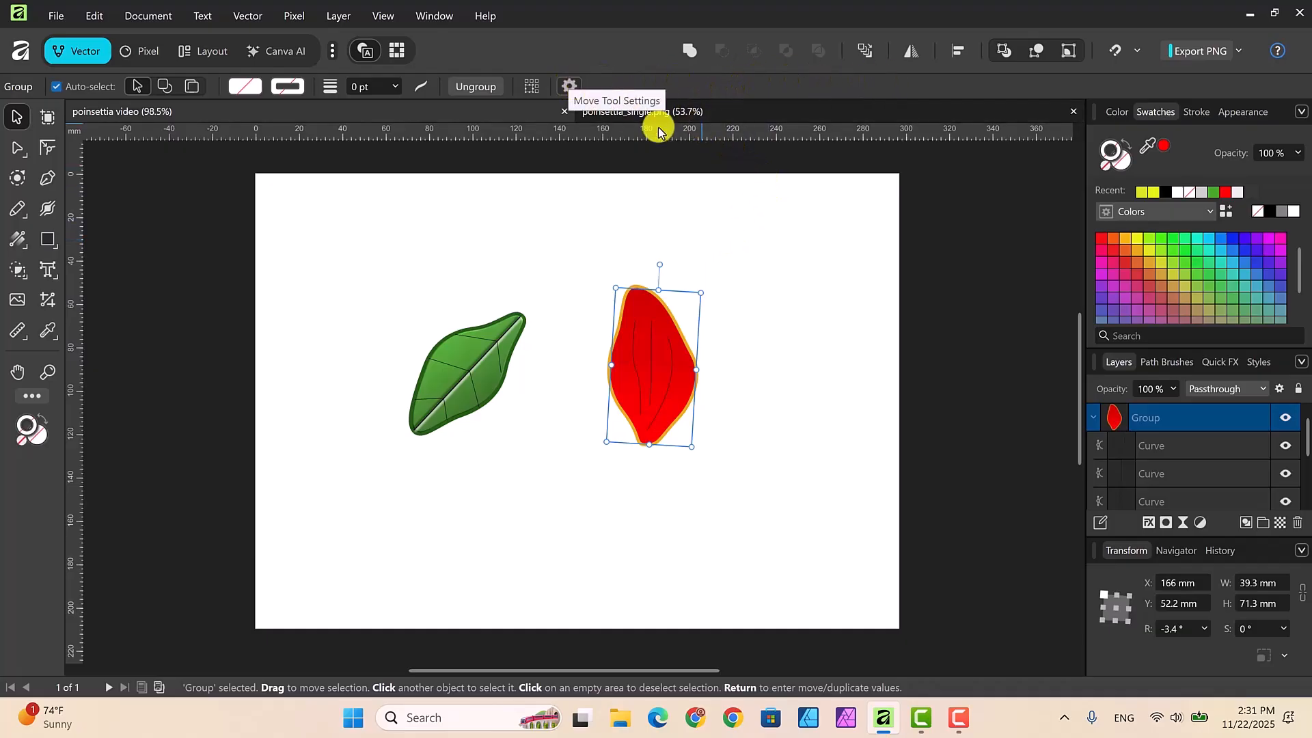
click(717, 153)
click(658, 335)
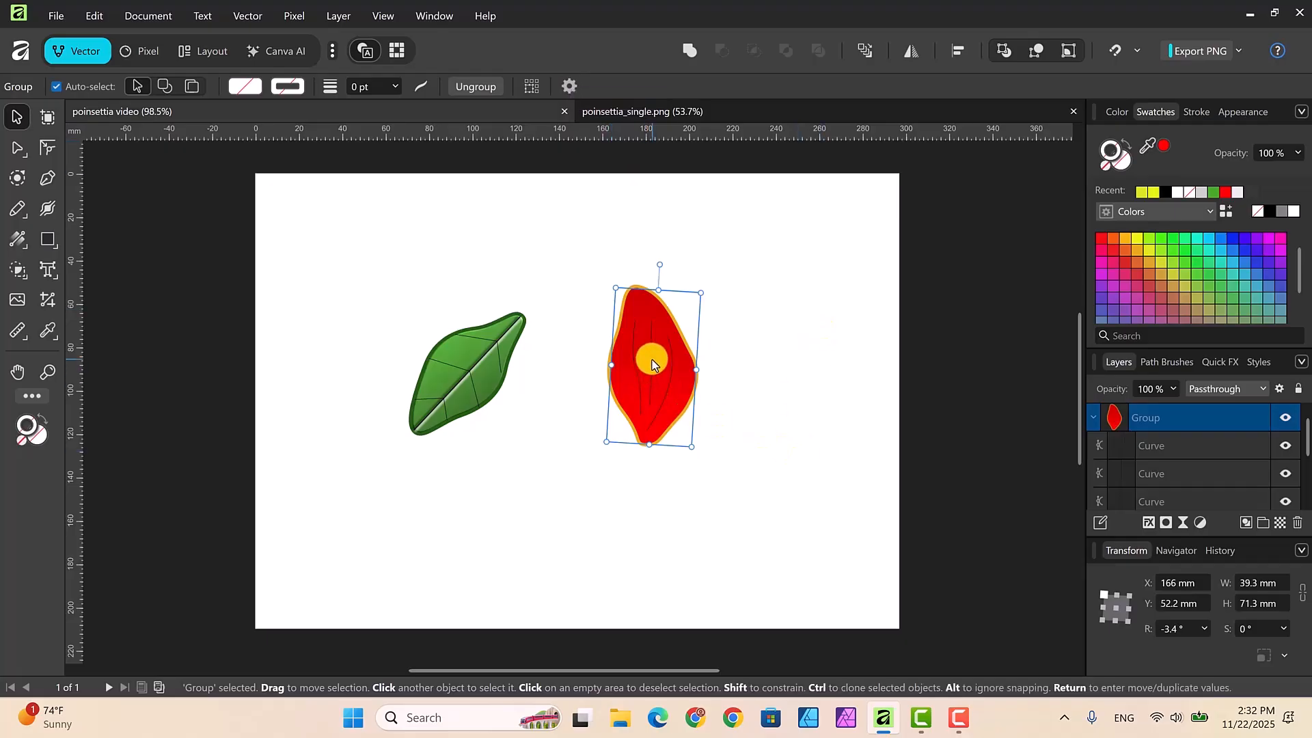
right_click(652, 366)
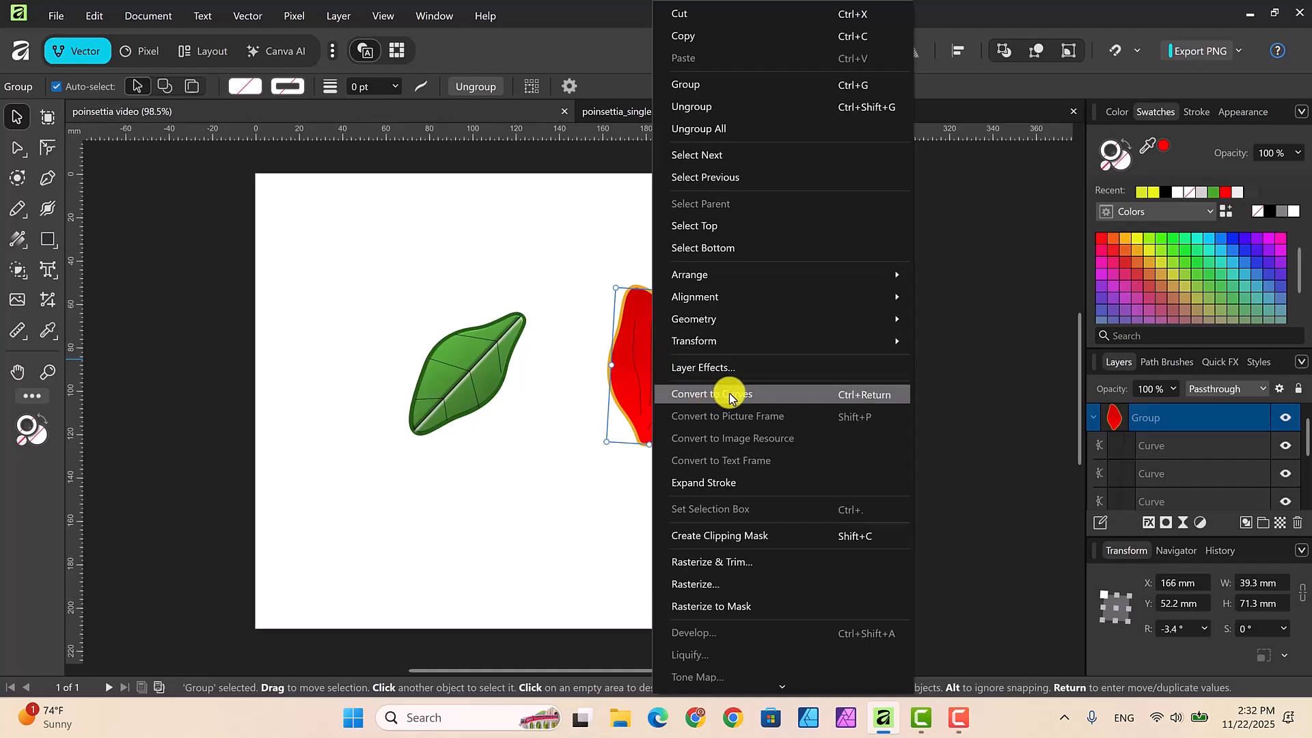
click(578, 274)
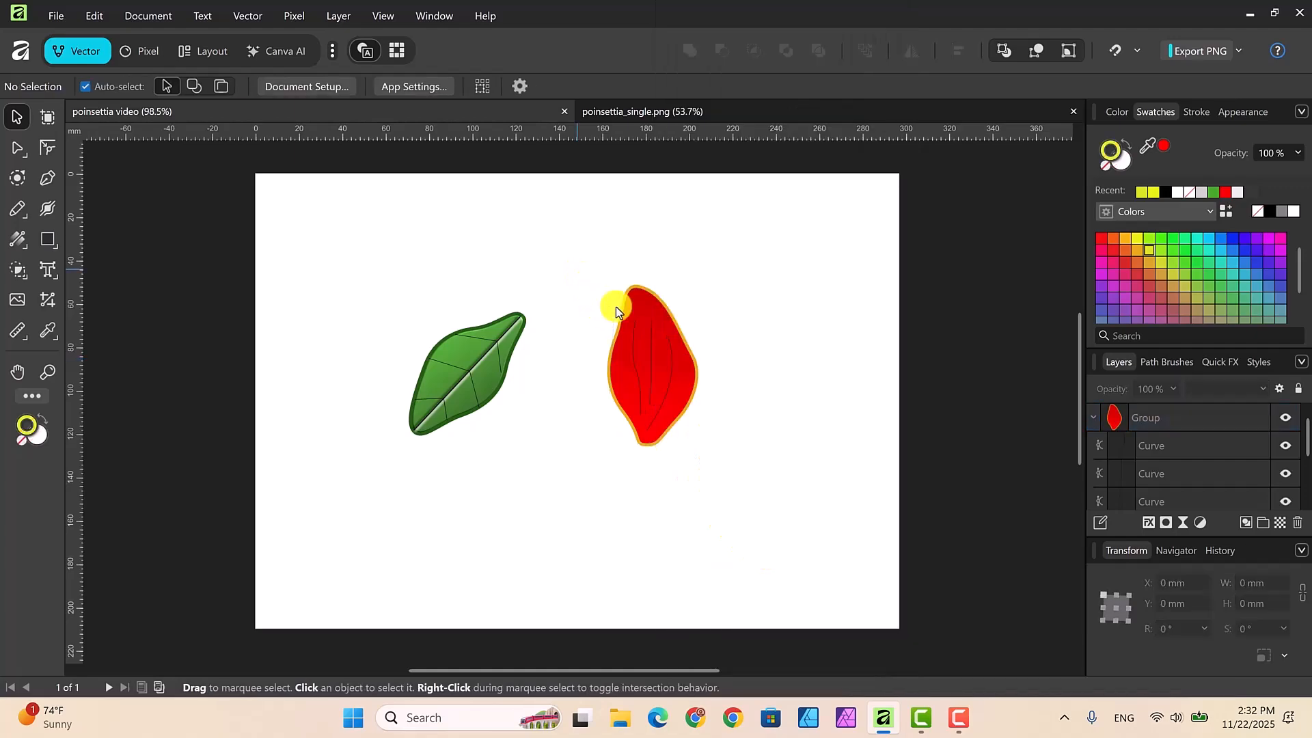
click(649, 345)
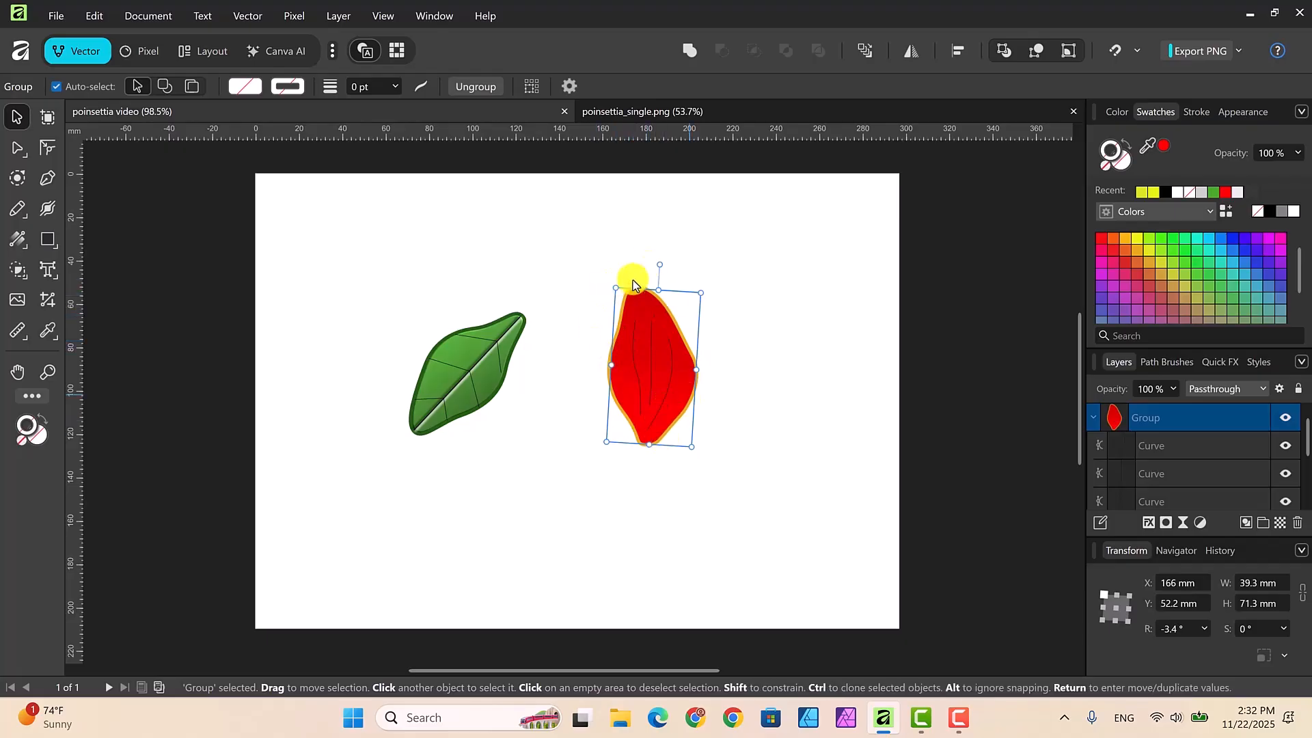
click(740, 382)
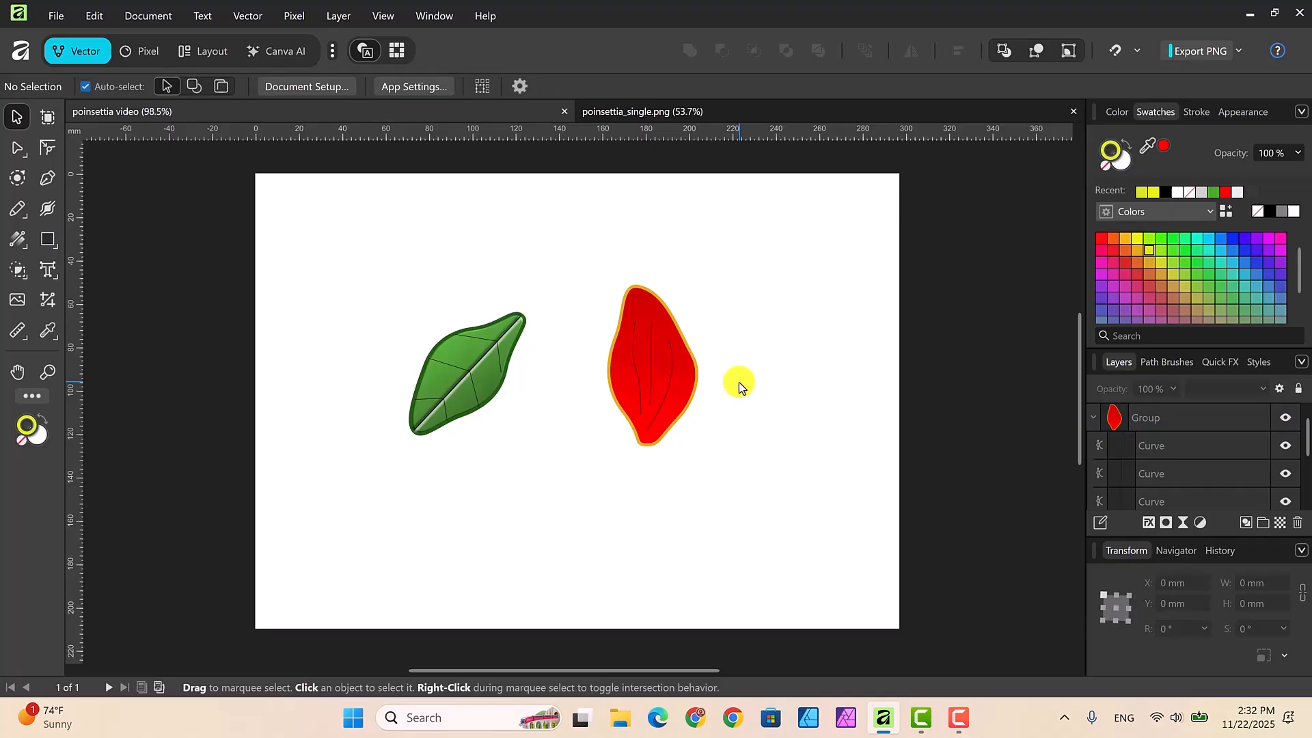
Step: Examine the Outline and Gradient Overlay layer effects on the red petal's base curve
click(666, 380)
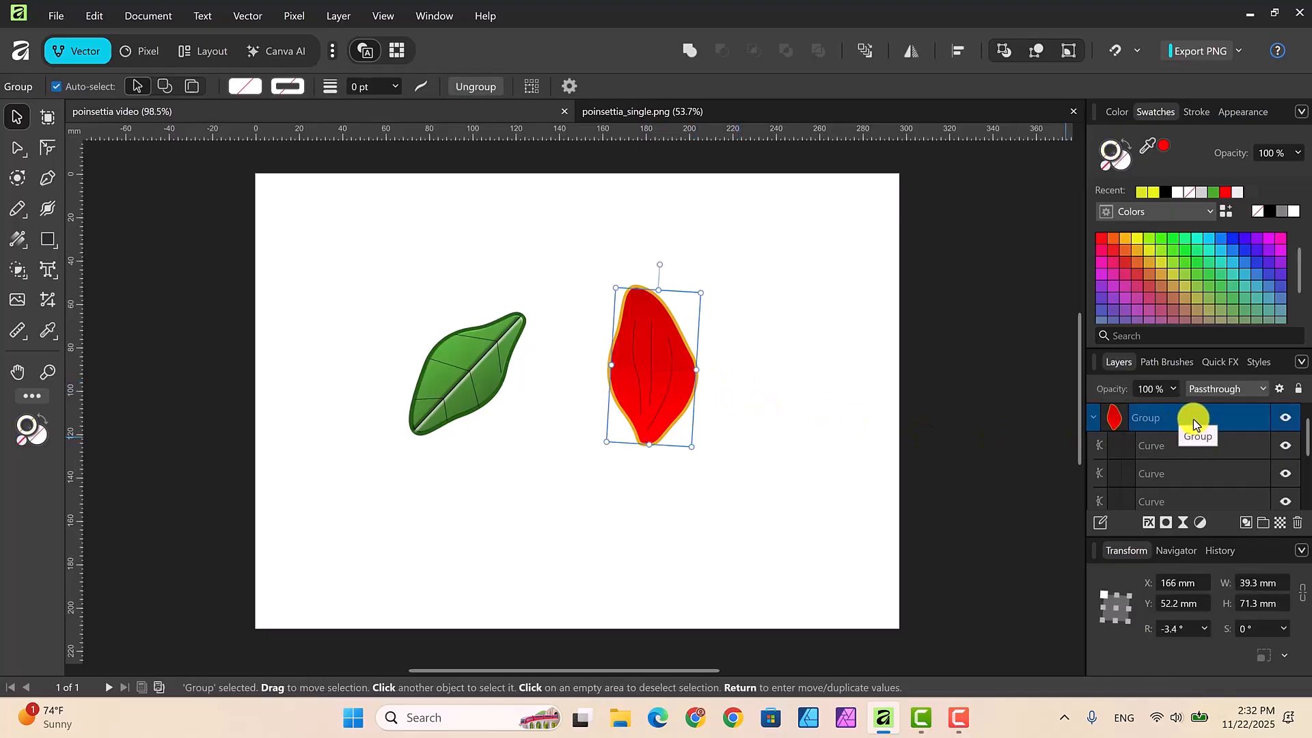
scroll(1193, 422, down, 3)
click(1242, 446)
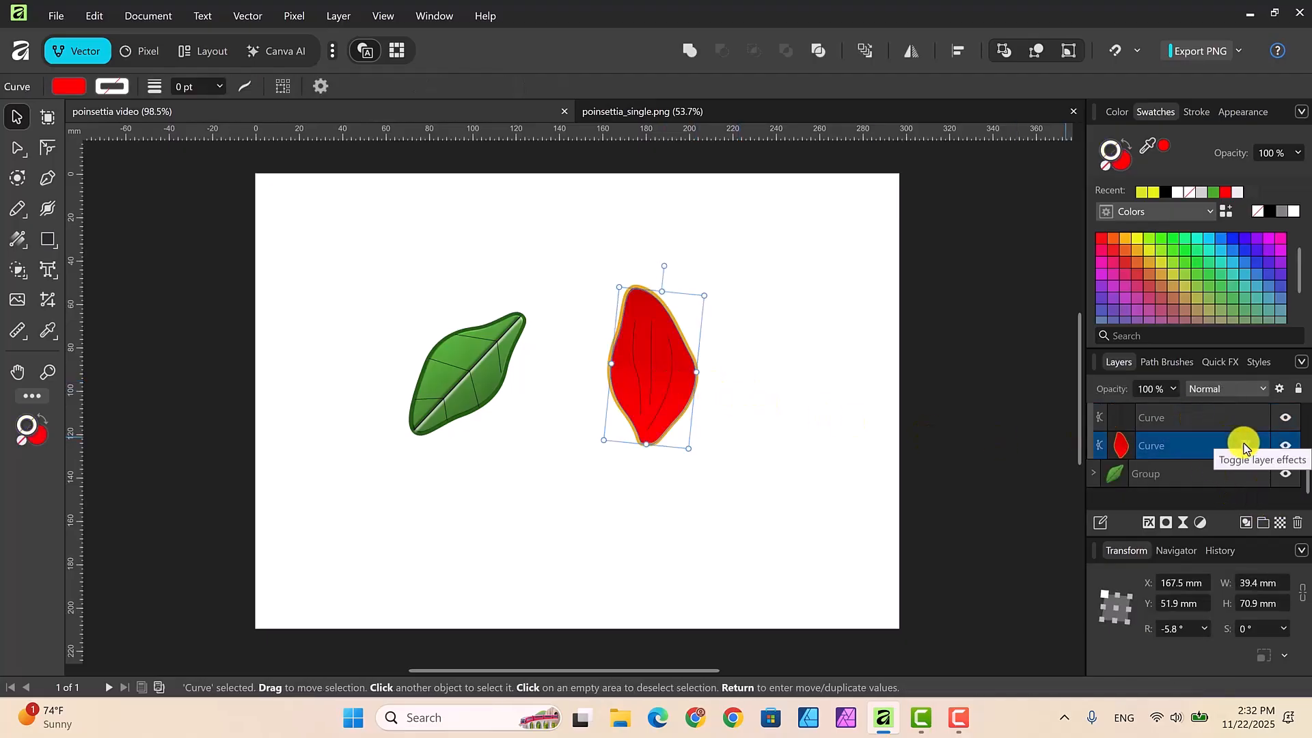
click(1242, 447)
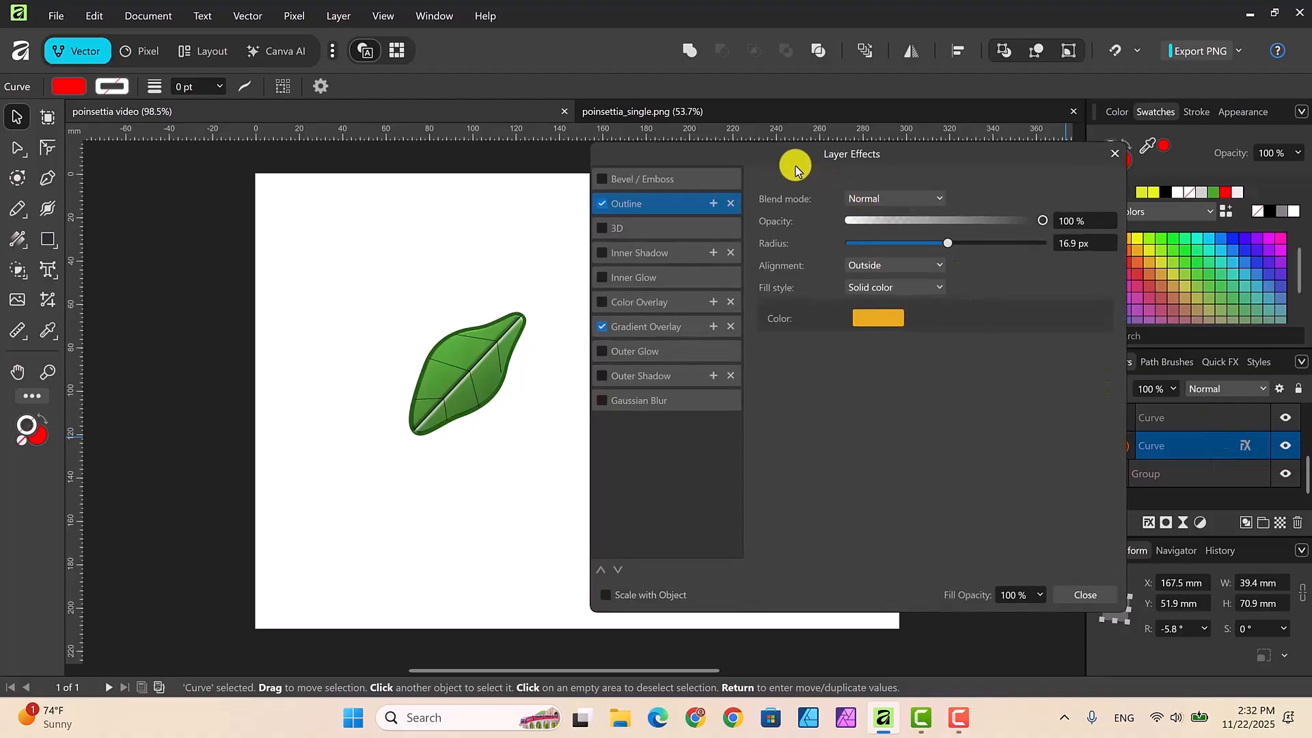
drag(783, 159, 278, 182)
drag(406, 211, 914, 200)
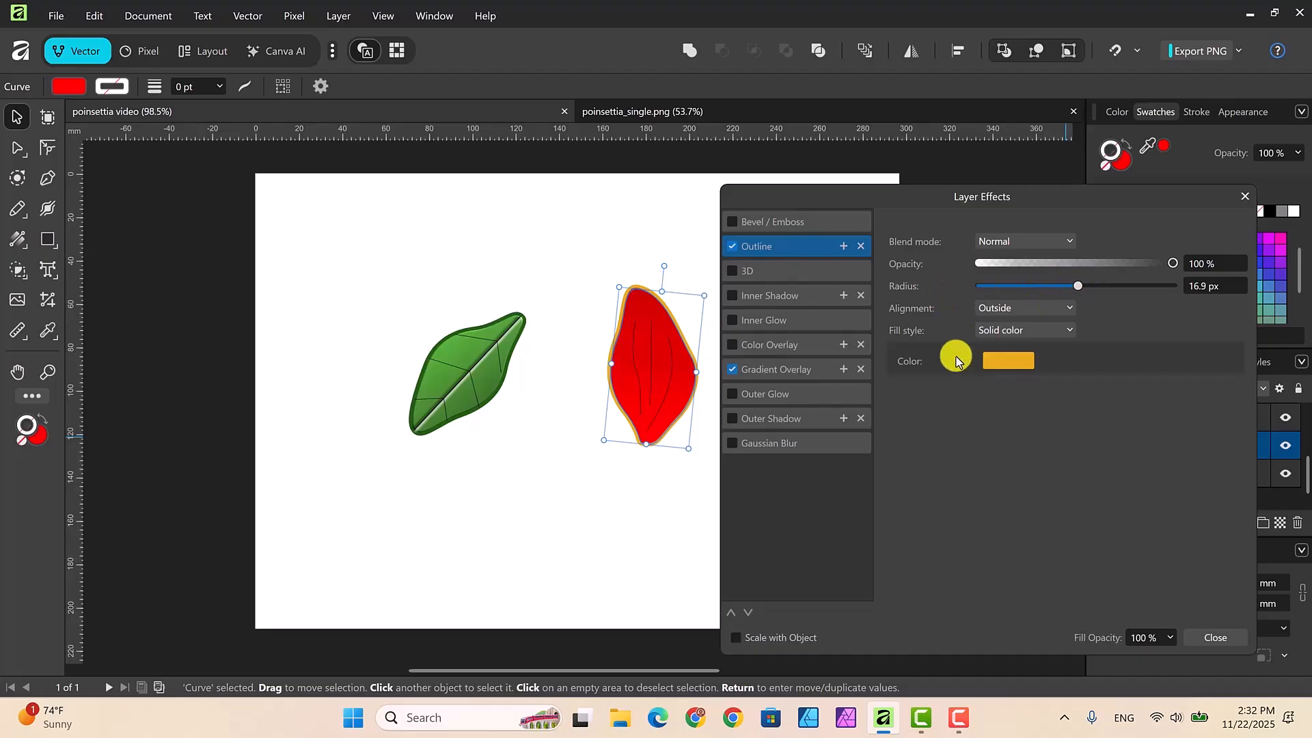
click(793, 373)
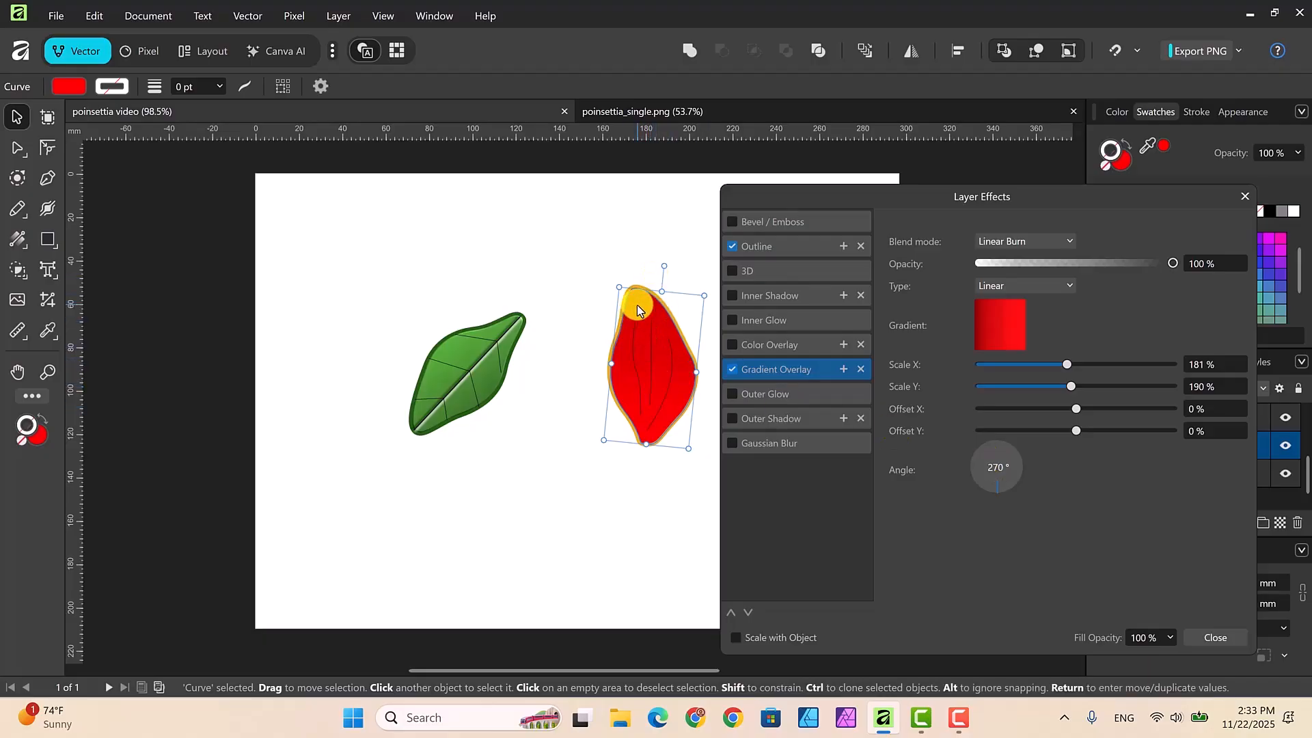
click(1224, 640)
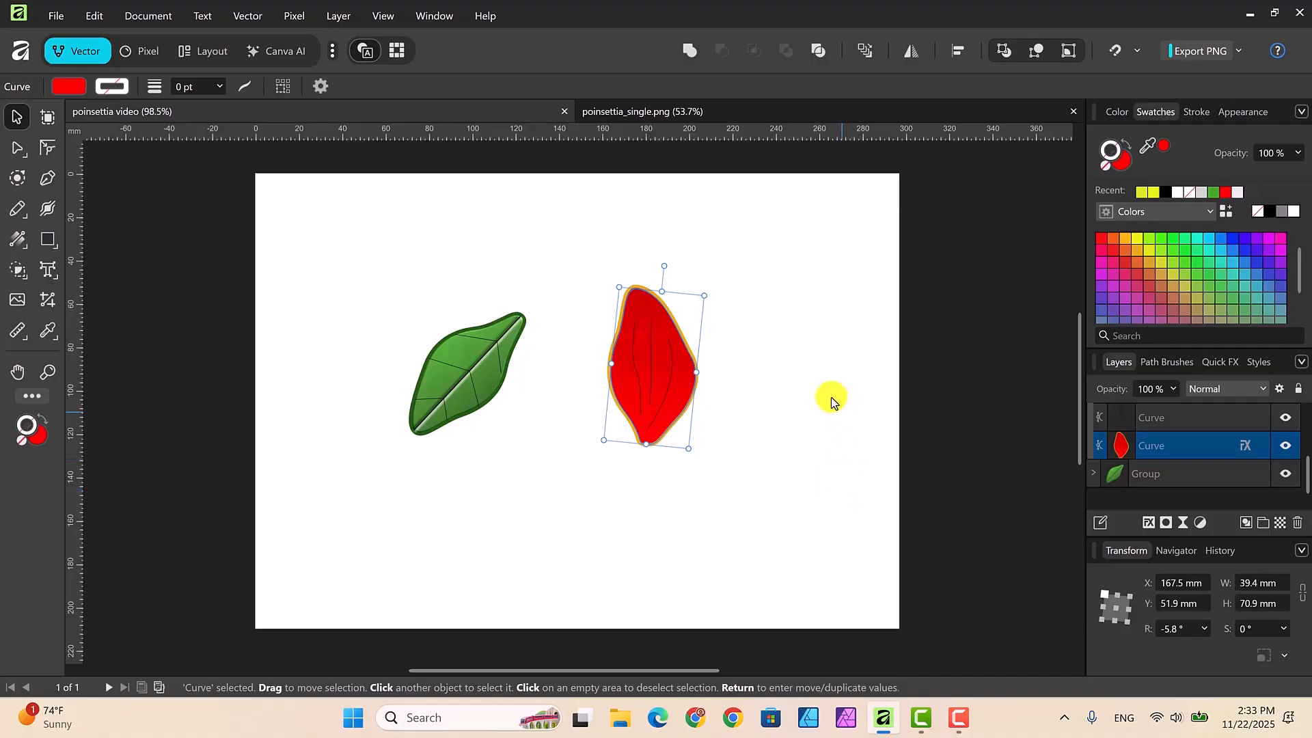
Step: Collapse the petal group and move the green leaf group to the page's lower-left corner, at about X 24 mm, Y 199.5 mm
scroll(1298, 444, up, 3)
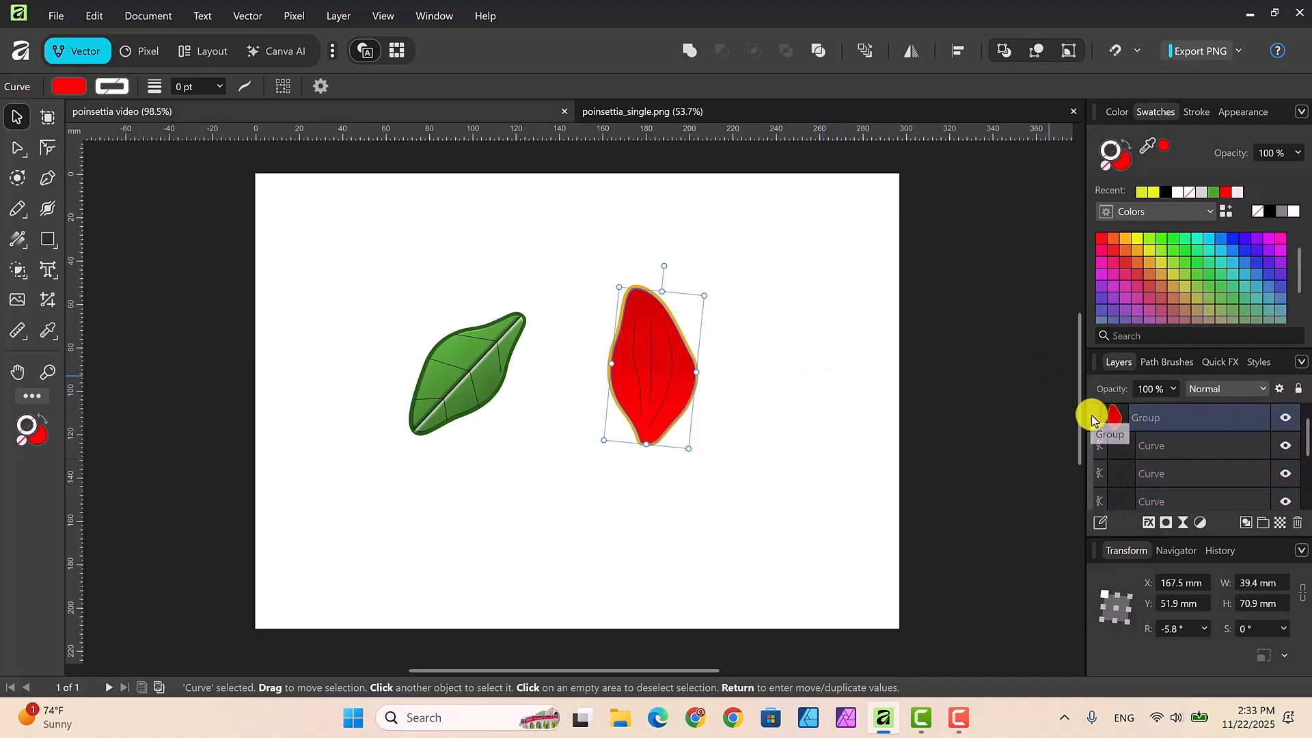
click(1092, 420)
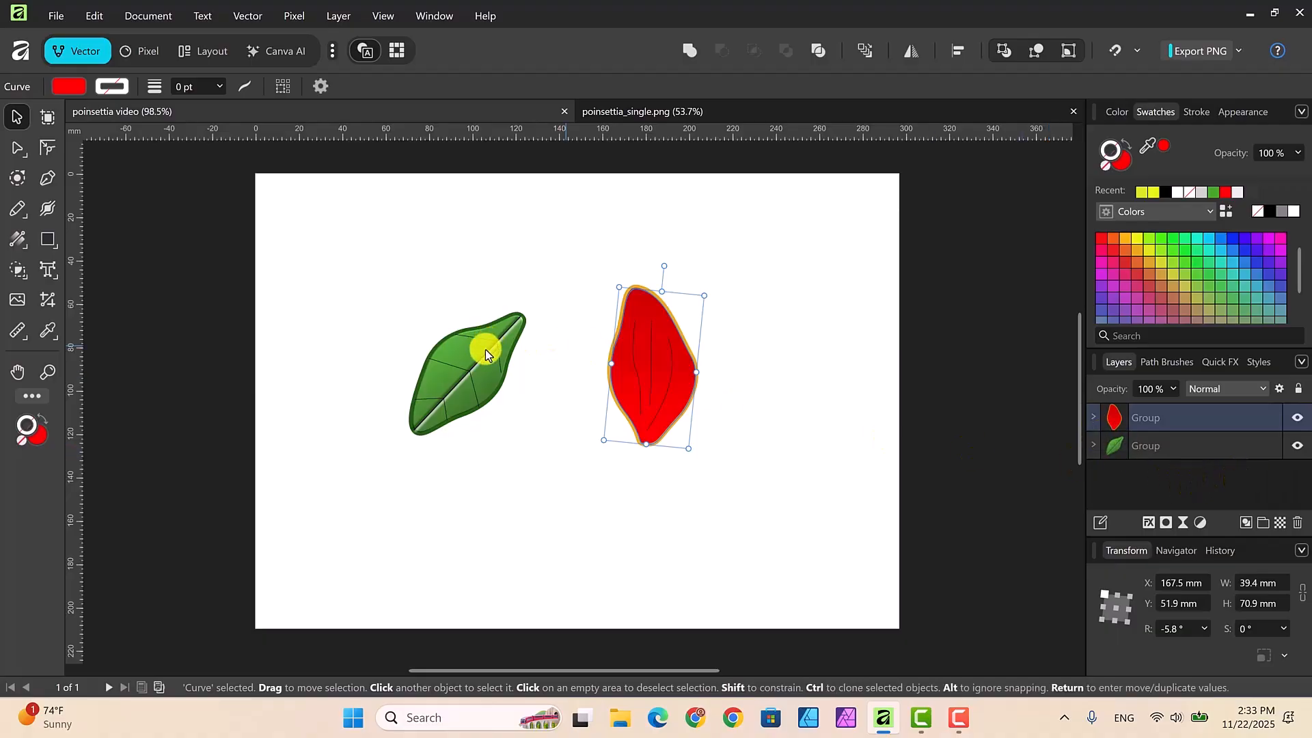
click(1192, 452)
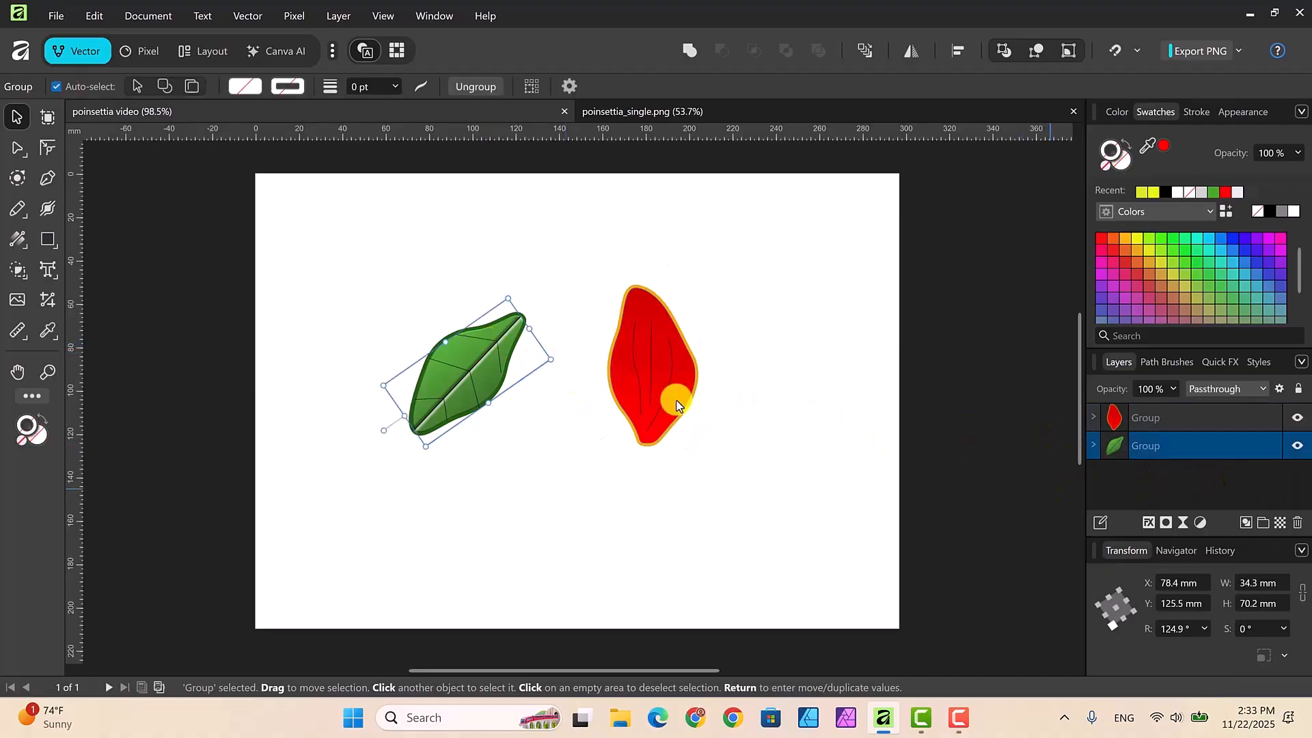
drag(433, 407, 338, 540)
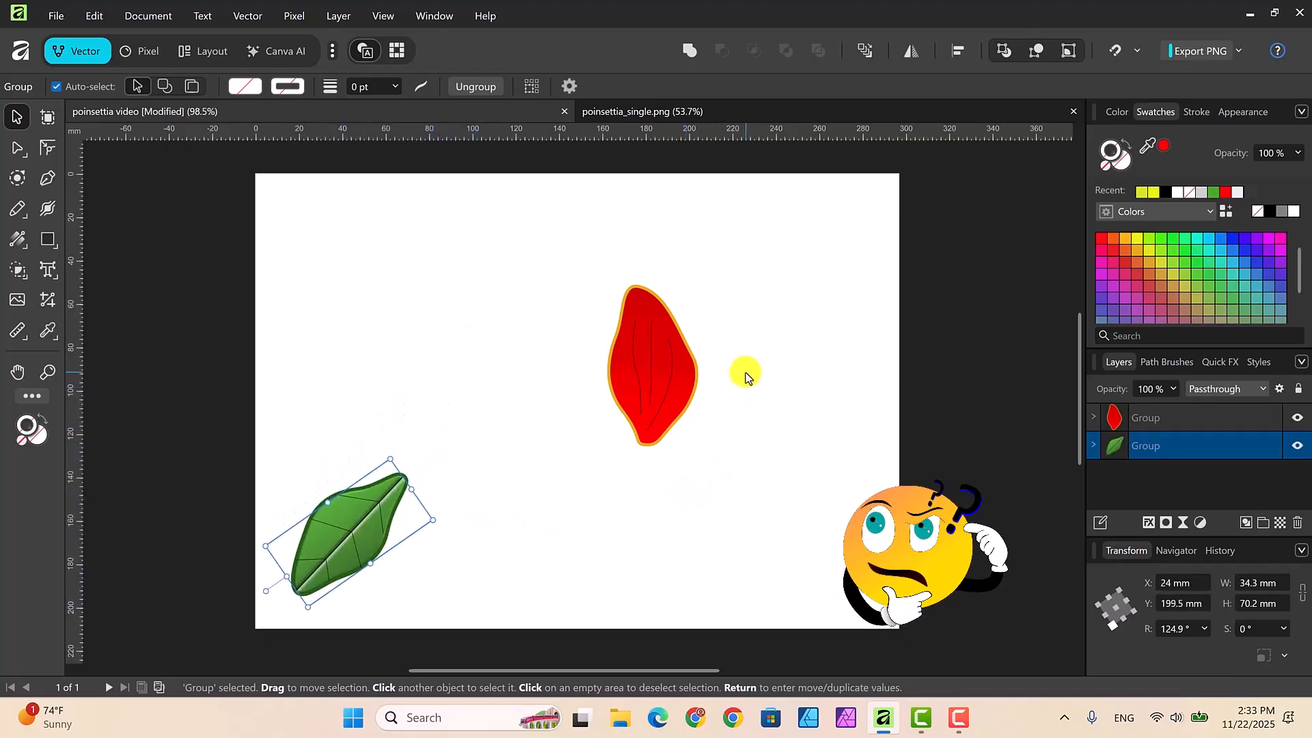
Step: Scale the red petal group down to about 29.5 mm wide and 53.4 mm high
click(1193, 414)
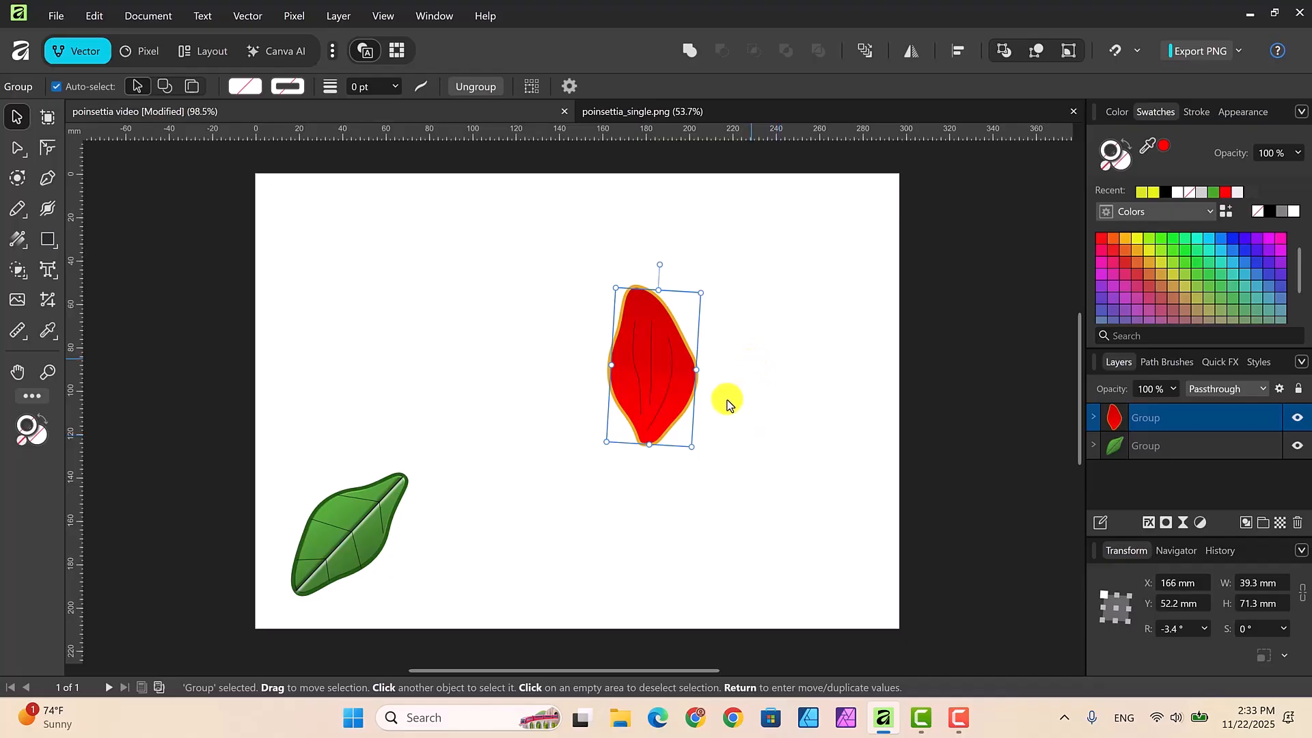
drag(691, 440, 673, 405)
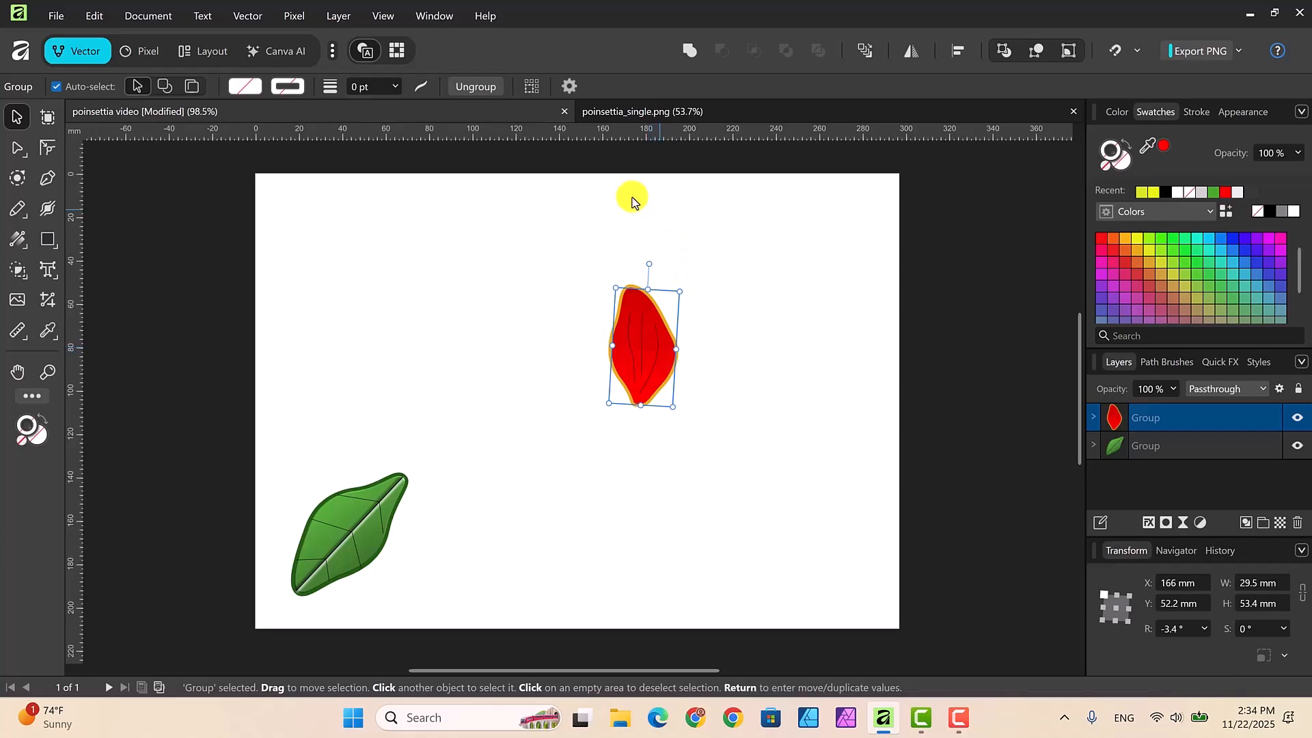
Step: Create a symbol from the red petal group
click(444, 24)
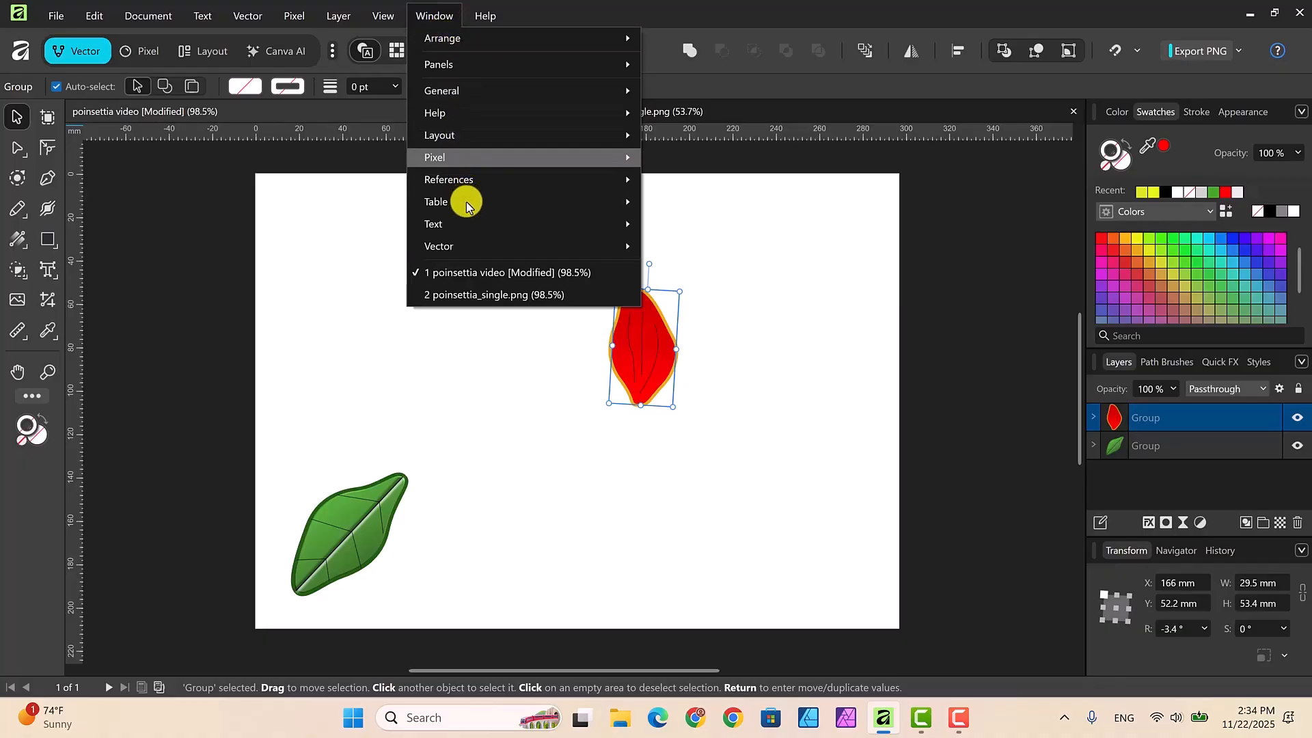
mouse_move(477, 246)
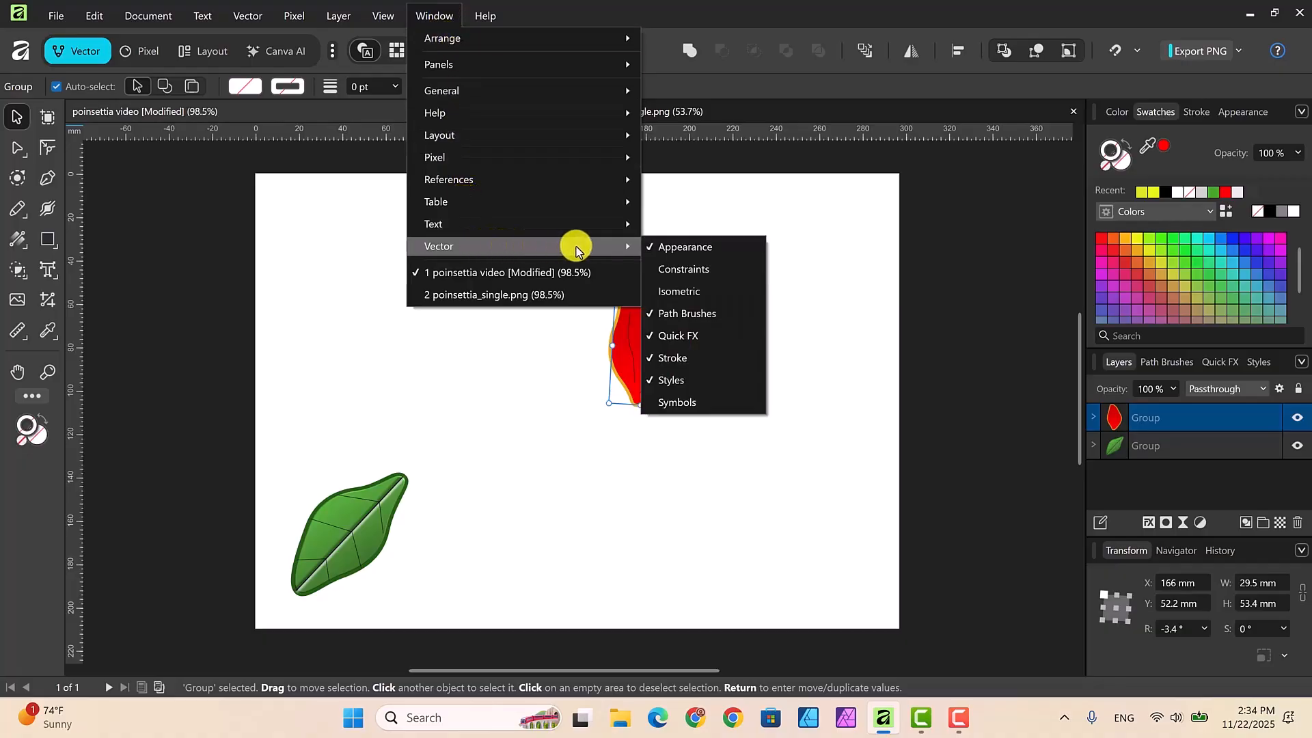
click(703, 402)
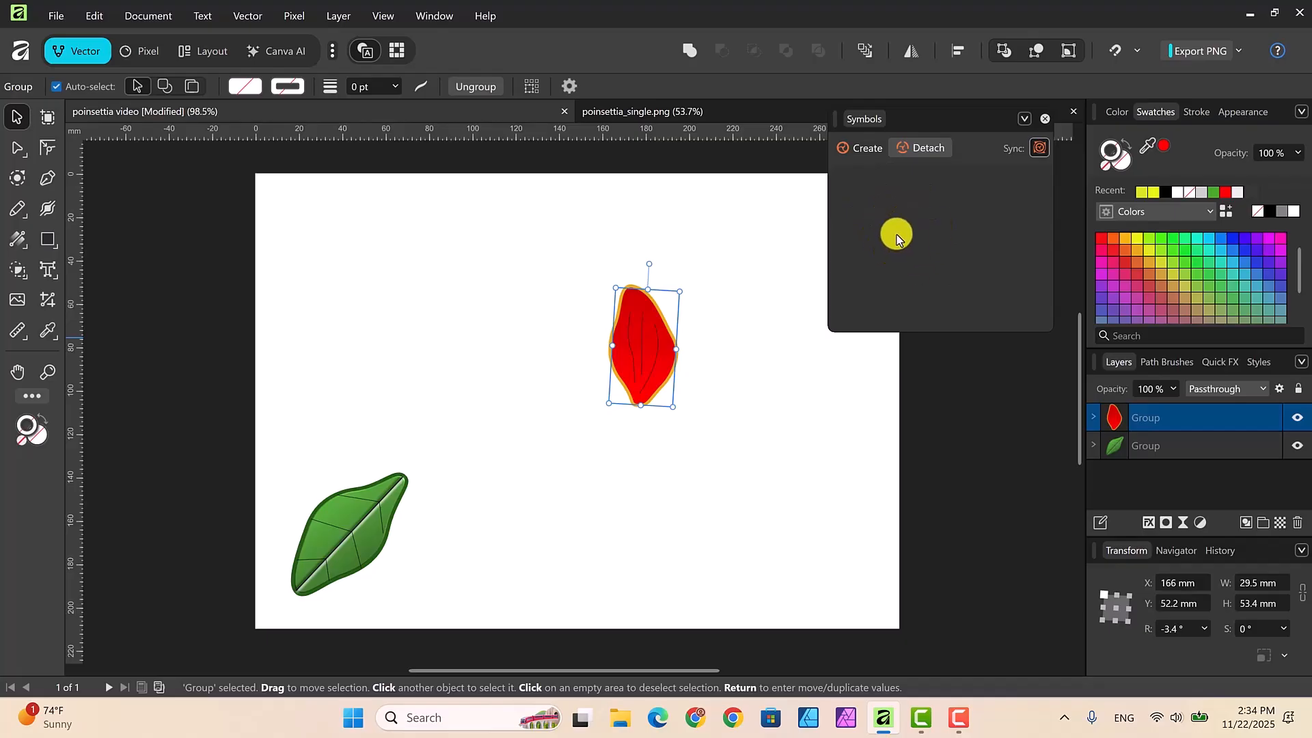
click(865, 149)
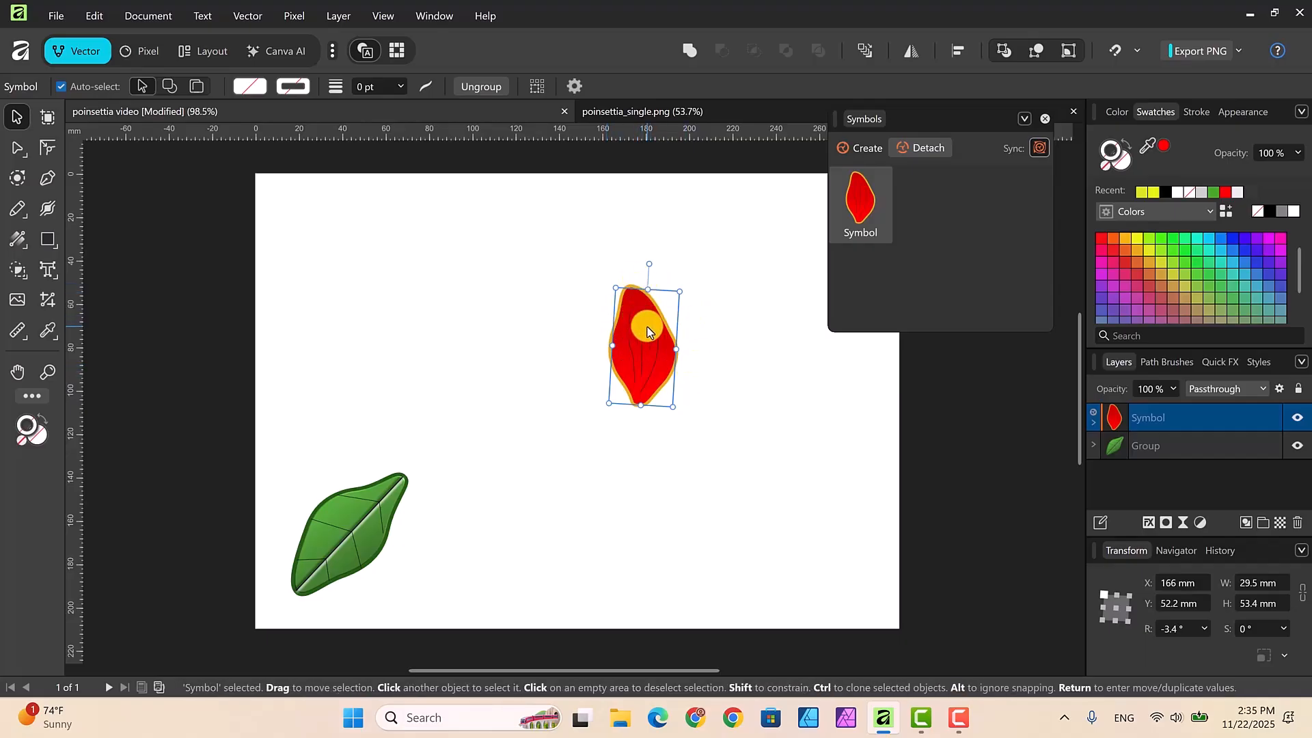
Step: Enable the transform origin for the petal symbol and move it to the petal's lower tip
click(573, 85)
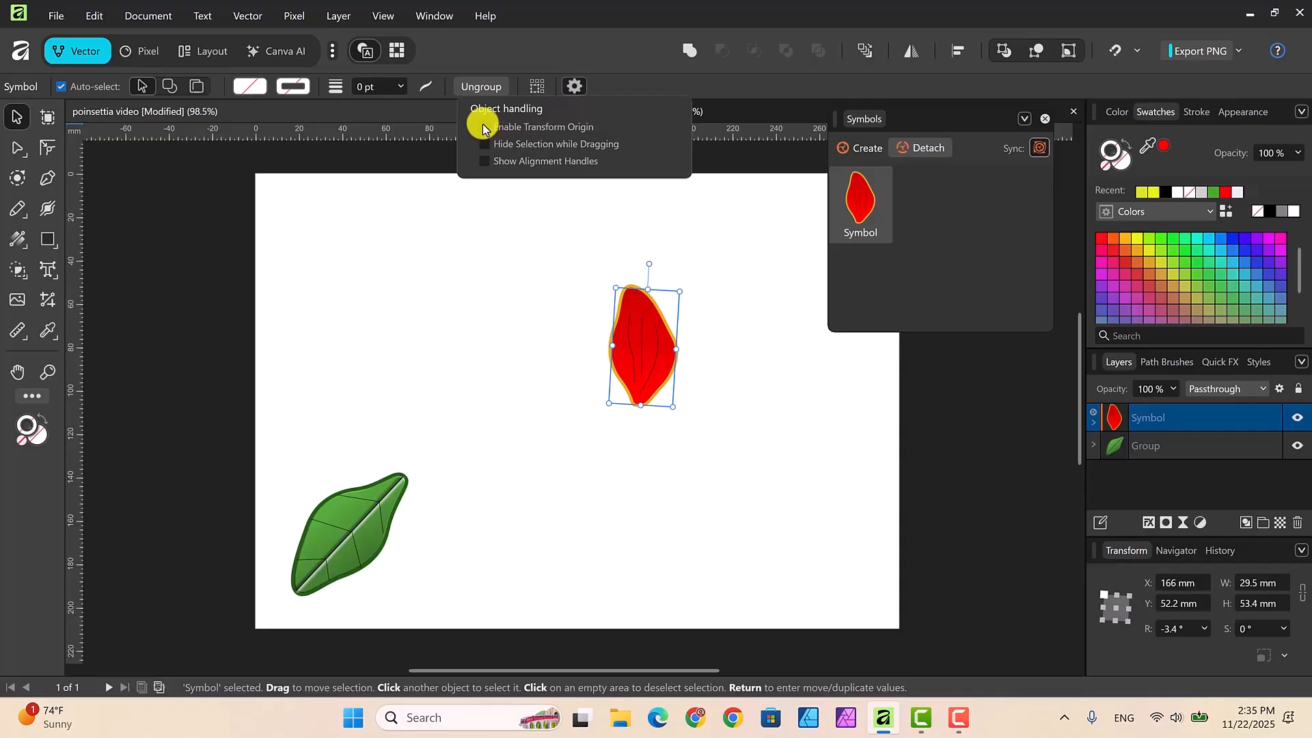
click(483, 126)
drag(640, 404, 637, 361)
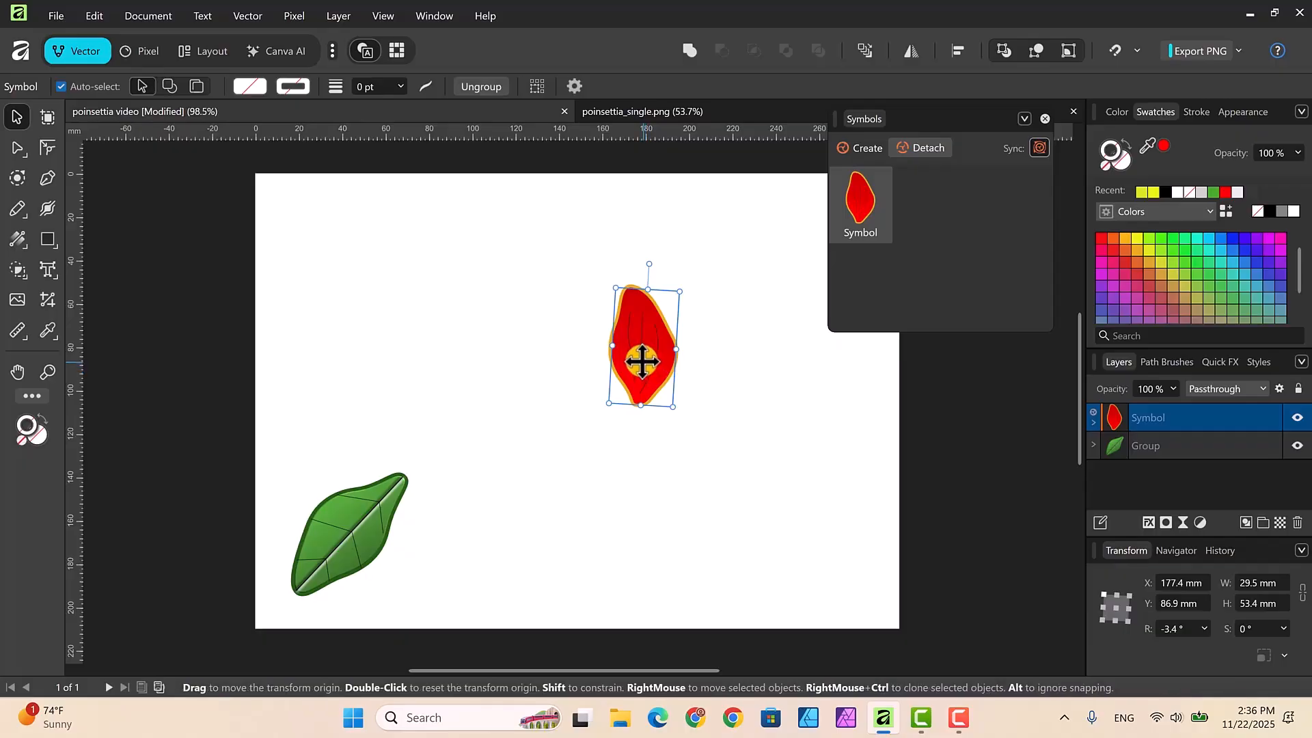
drag(641, 360, 641, 400)
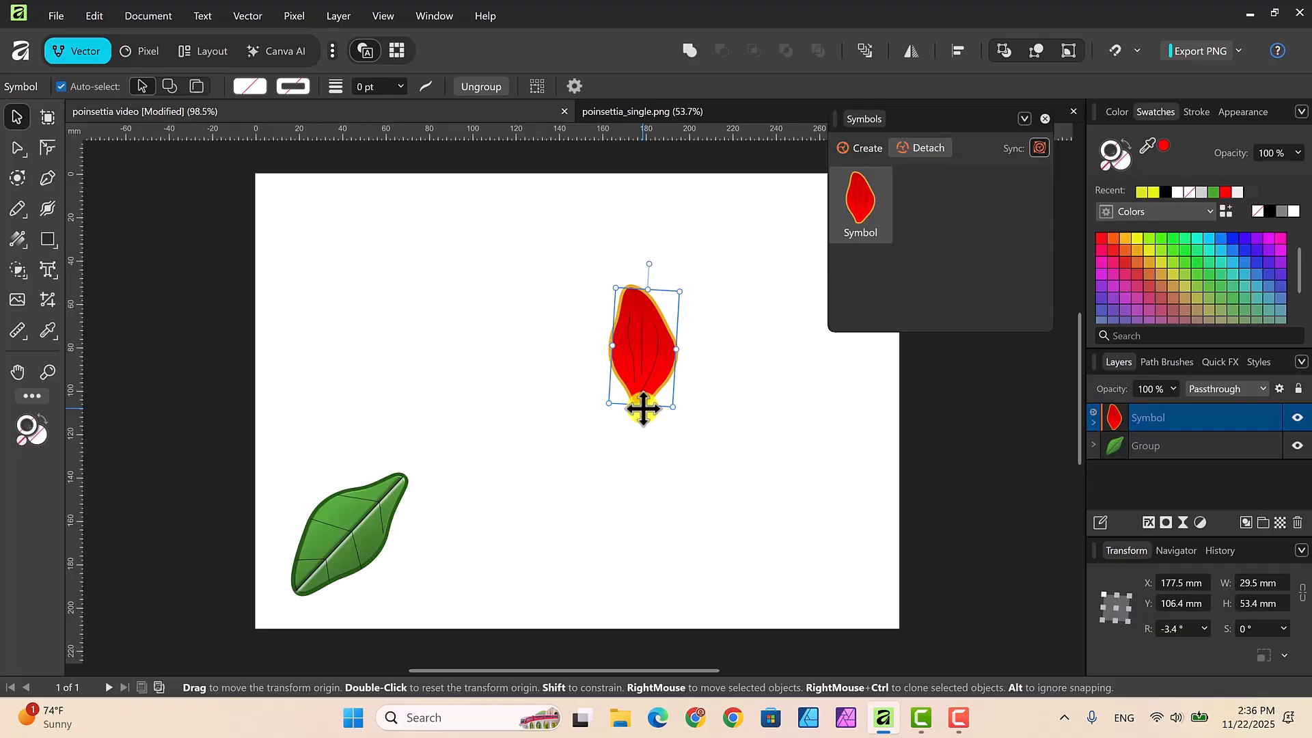
Step: Duplicate the petal rotated about its lower tip to about -70.4°, repeat the duplication to form five petals, and adjust the last petal to about 82.5°
key(ctrl+j)
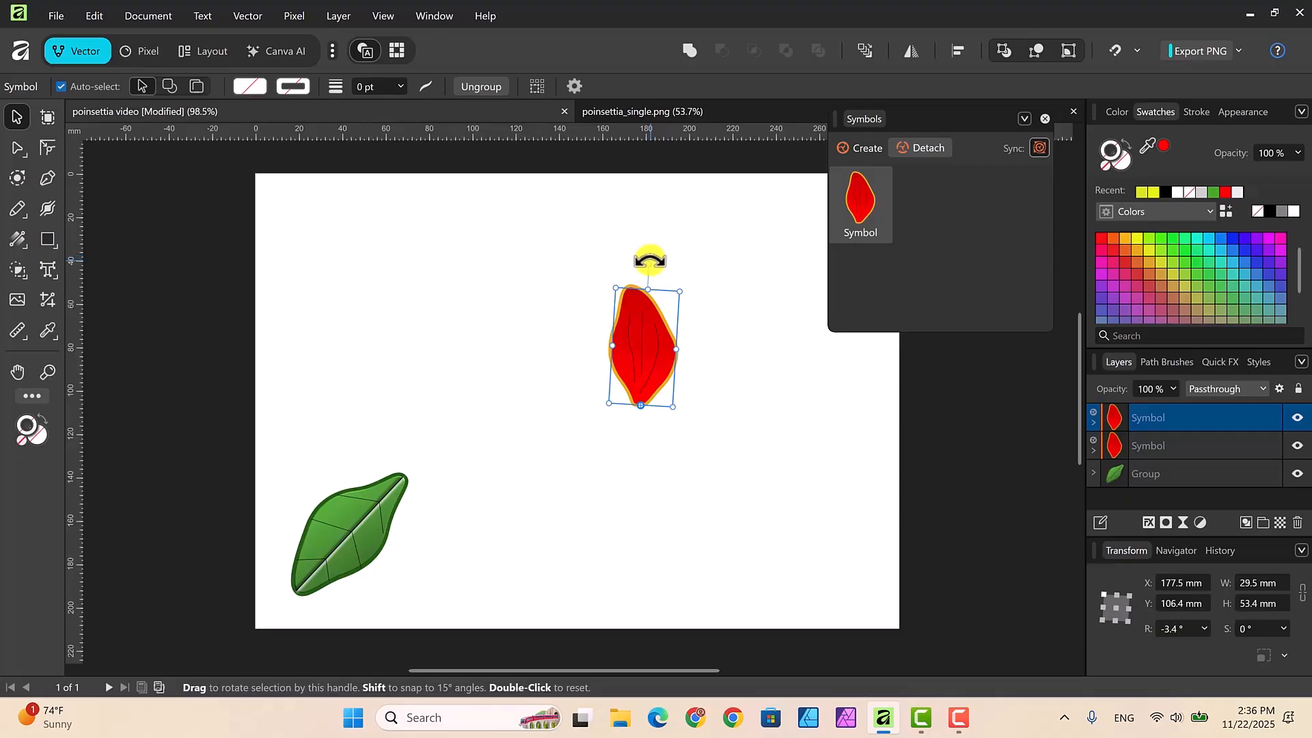
mouse_move(653, 257)
mouse_down()
mouse_move(735, 296)
mouse_move(758, 367)
mouse_up()
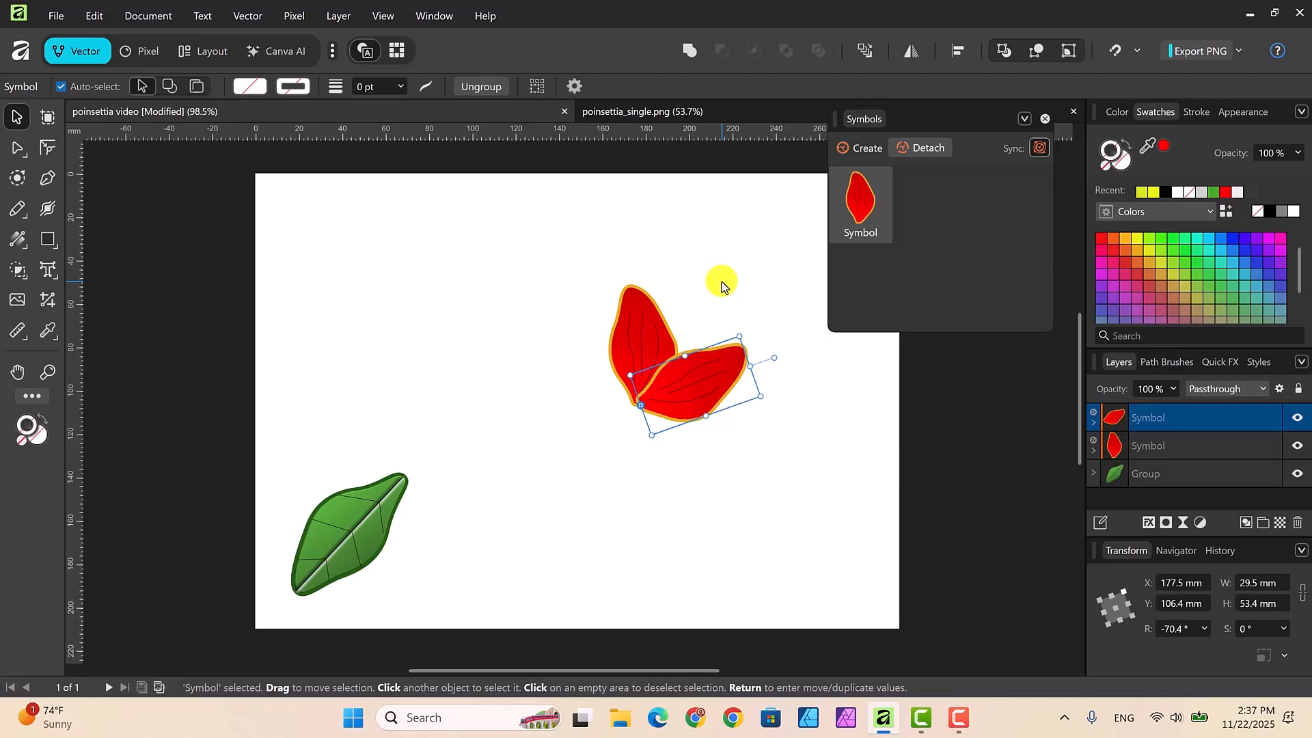
key(ctrl+j)
key(ctrl+j)
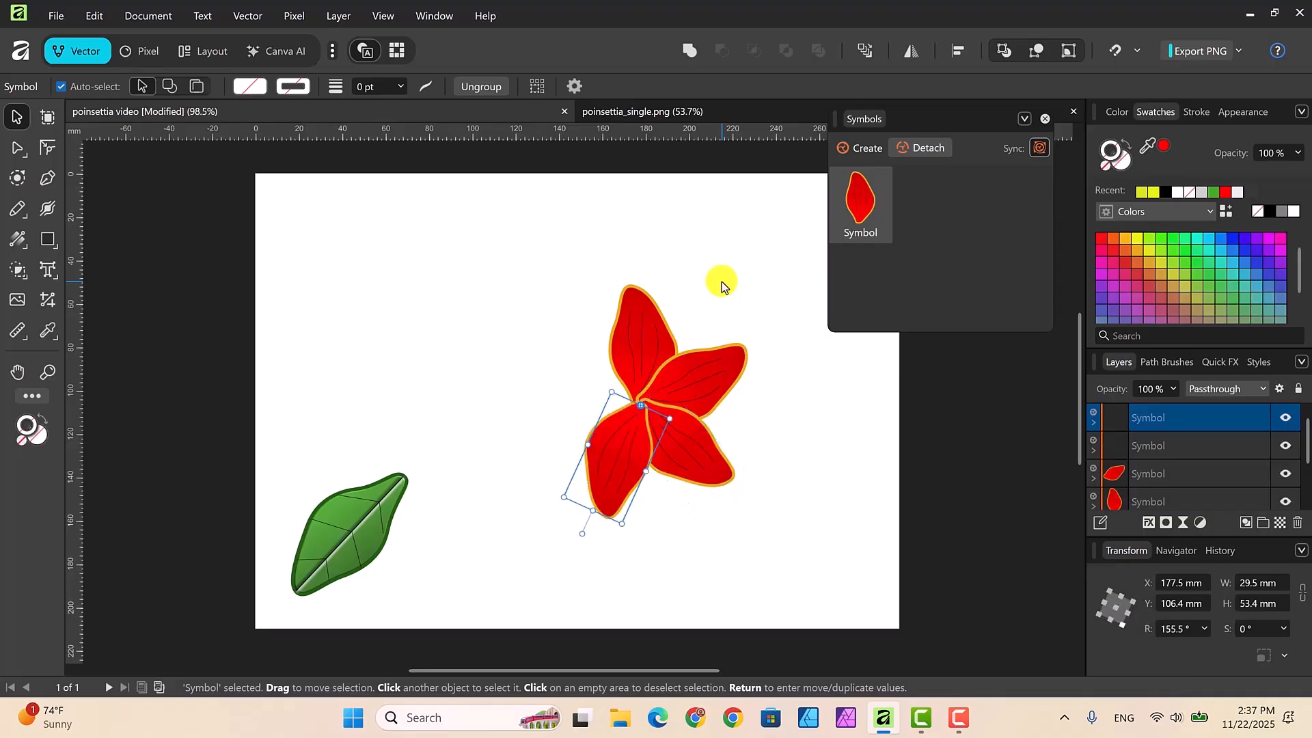
key(ctrl+j)
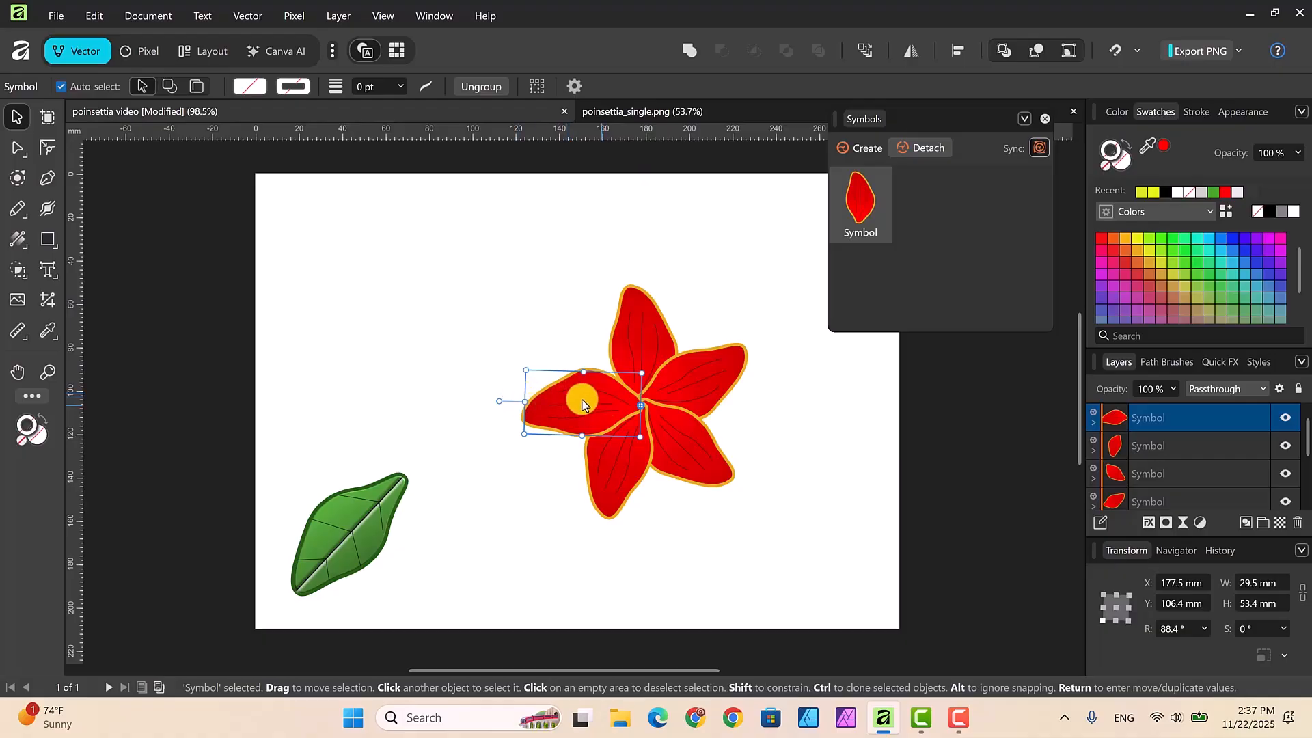
mouse_move(572, 398)
mouse_down()
mouse_move(498, 377)
mouse_move(569, 393)
mouse_up()
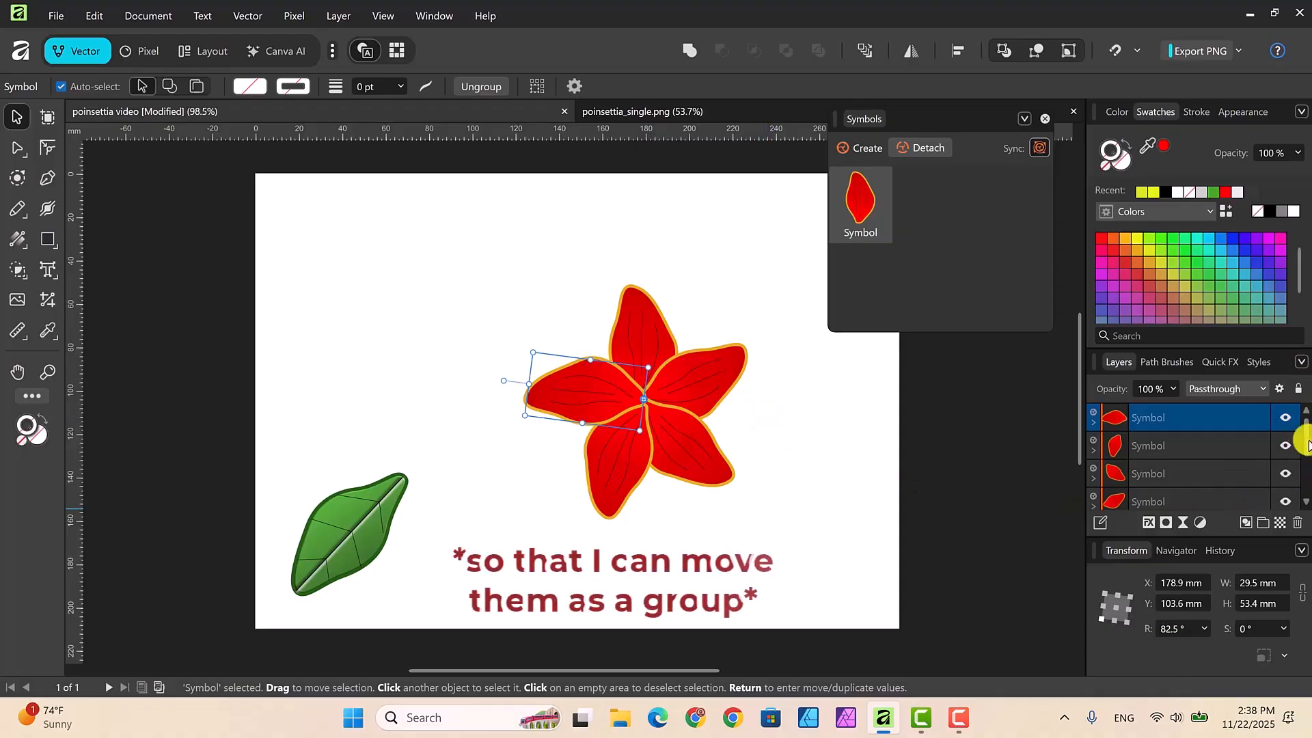
Step: Select all five petal symbols and combine them into one group
shift+click(1194, 444)
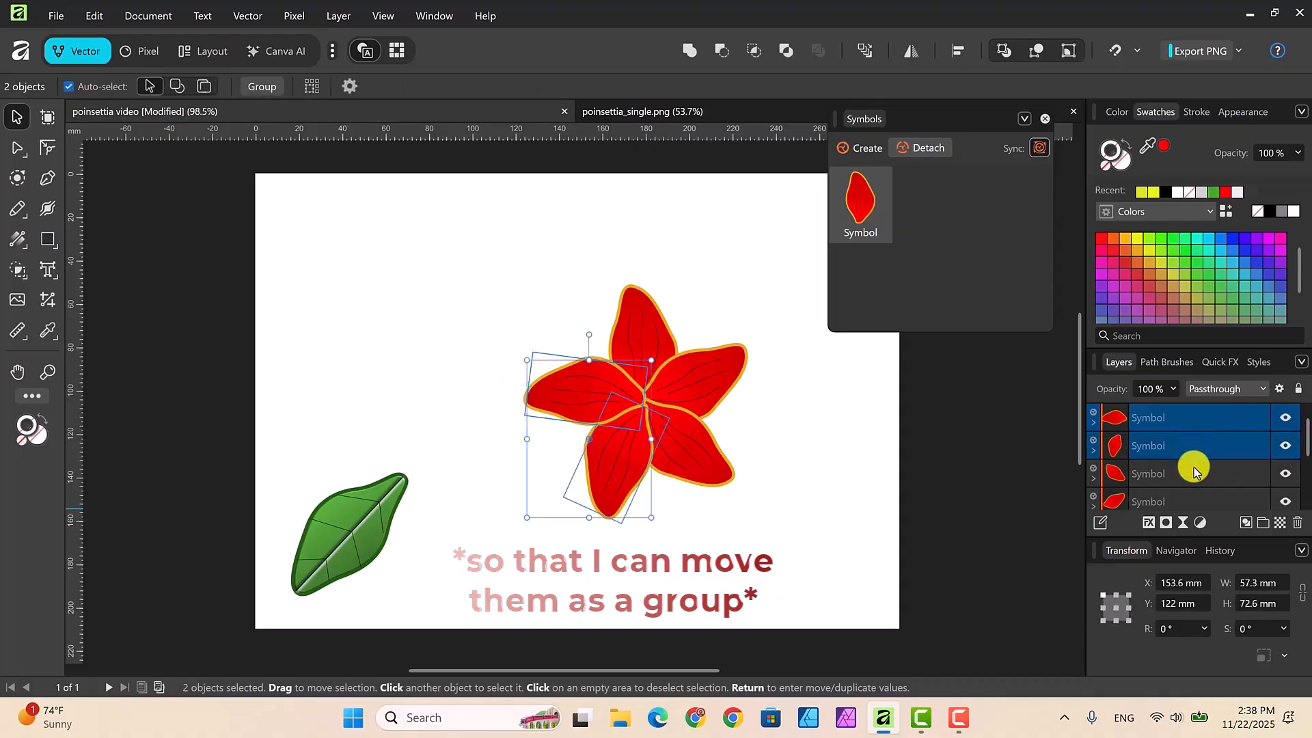
shift+click(1198, 474)
shift+click(1200, 500)
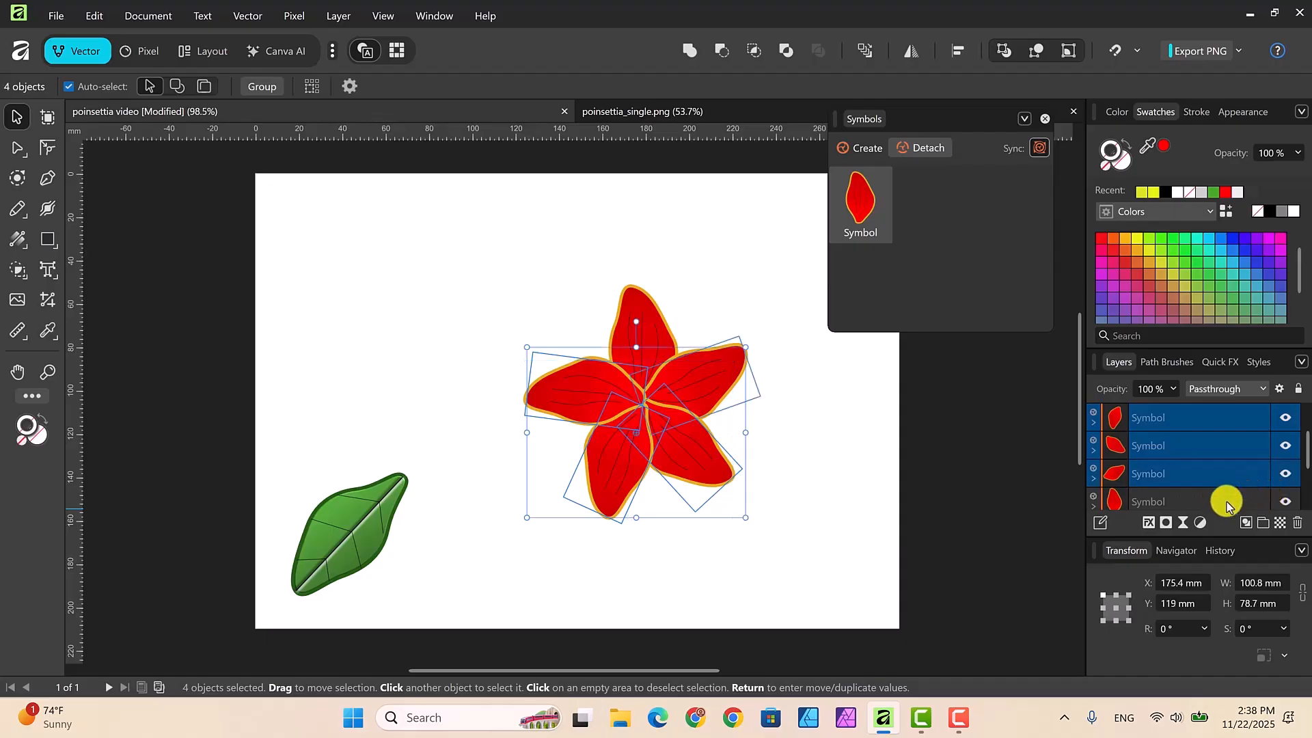
shift+click(1227, 502)
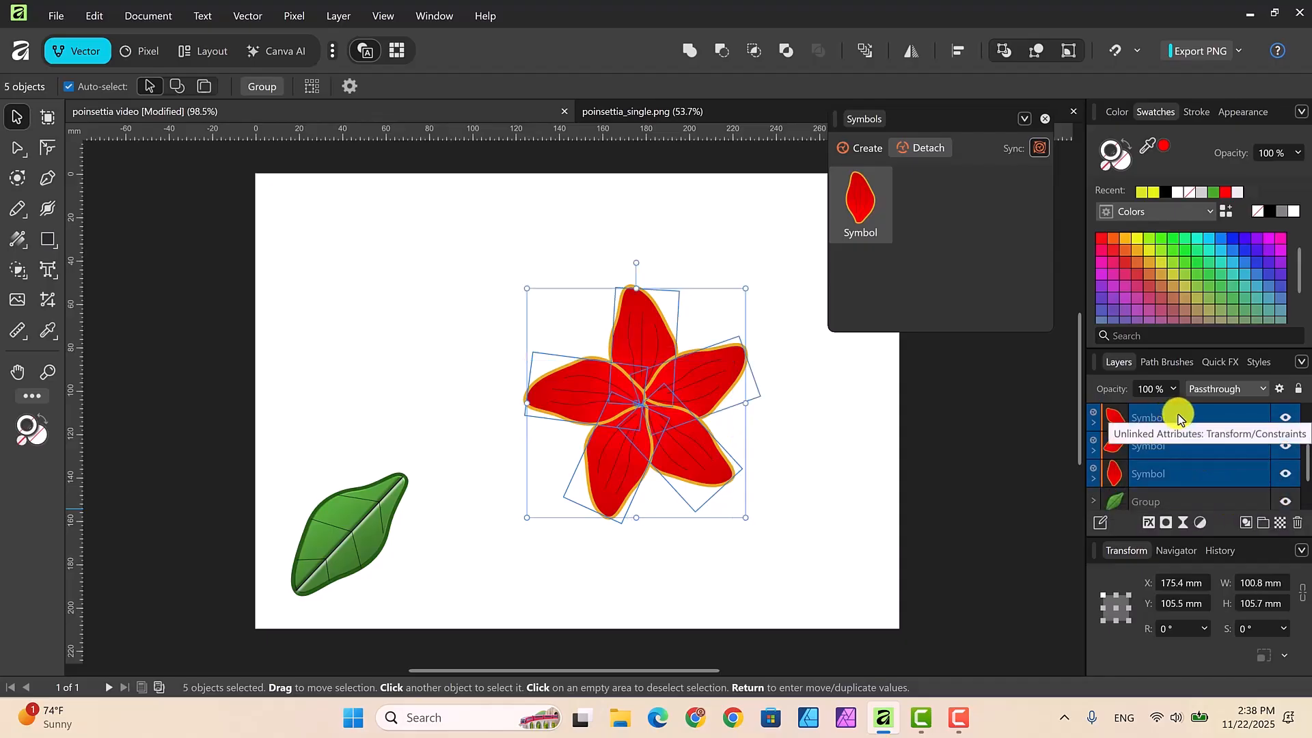
right_click(1184, 438)
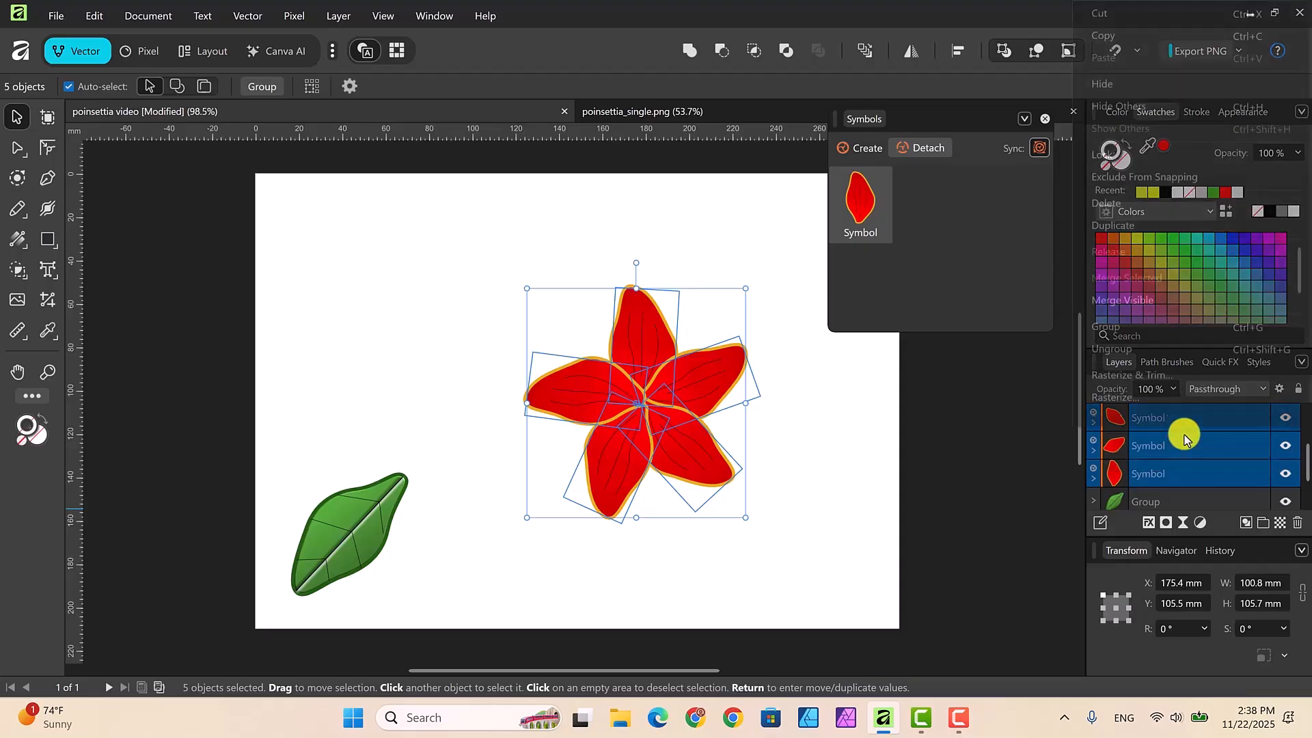
click(1118, 325)
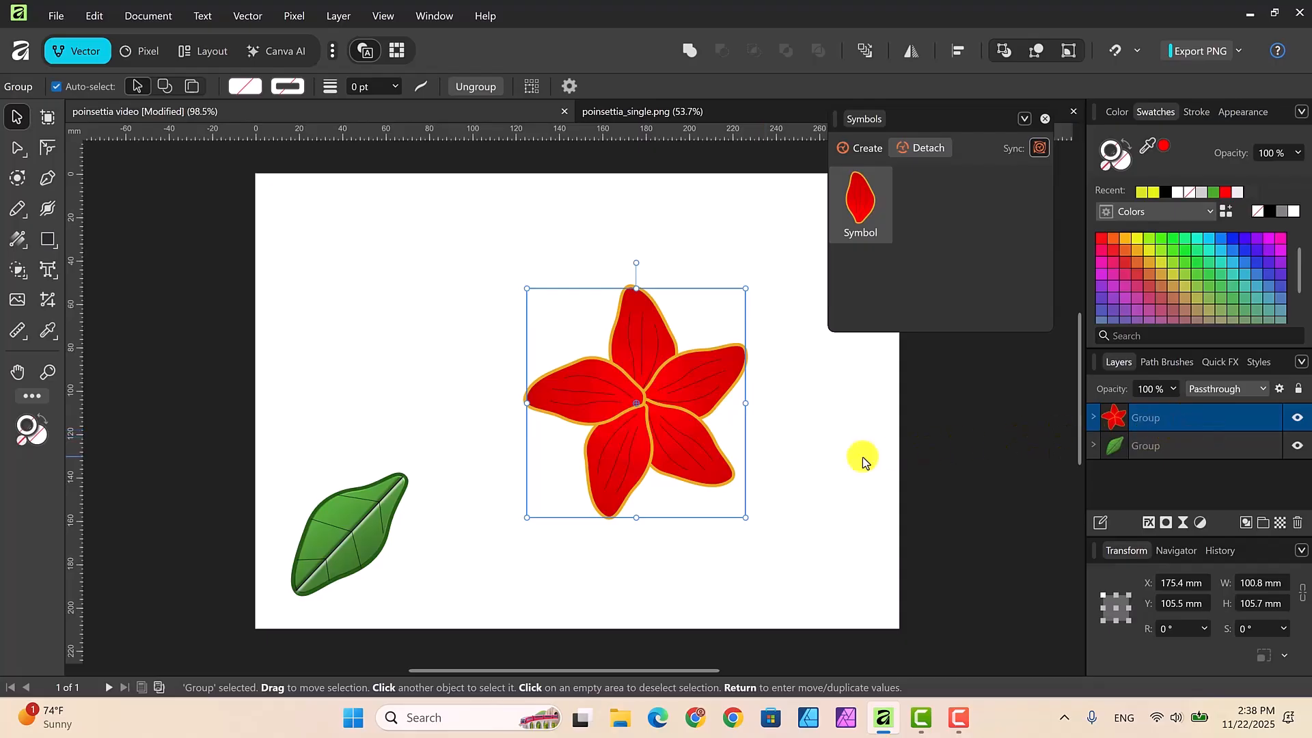
Step: Duplicate the five-petal group and close the poinsettia_single.png document along with the Symbols panel
key(ctrl+j)
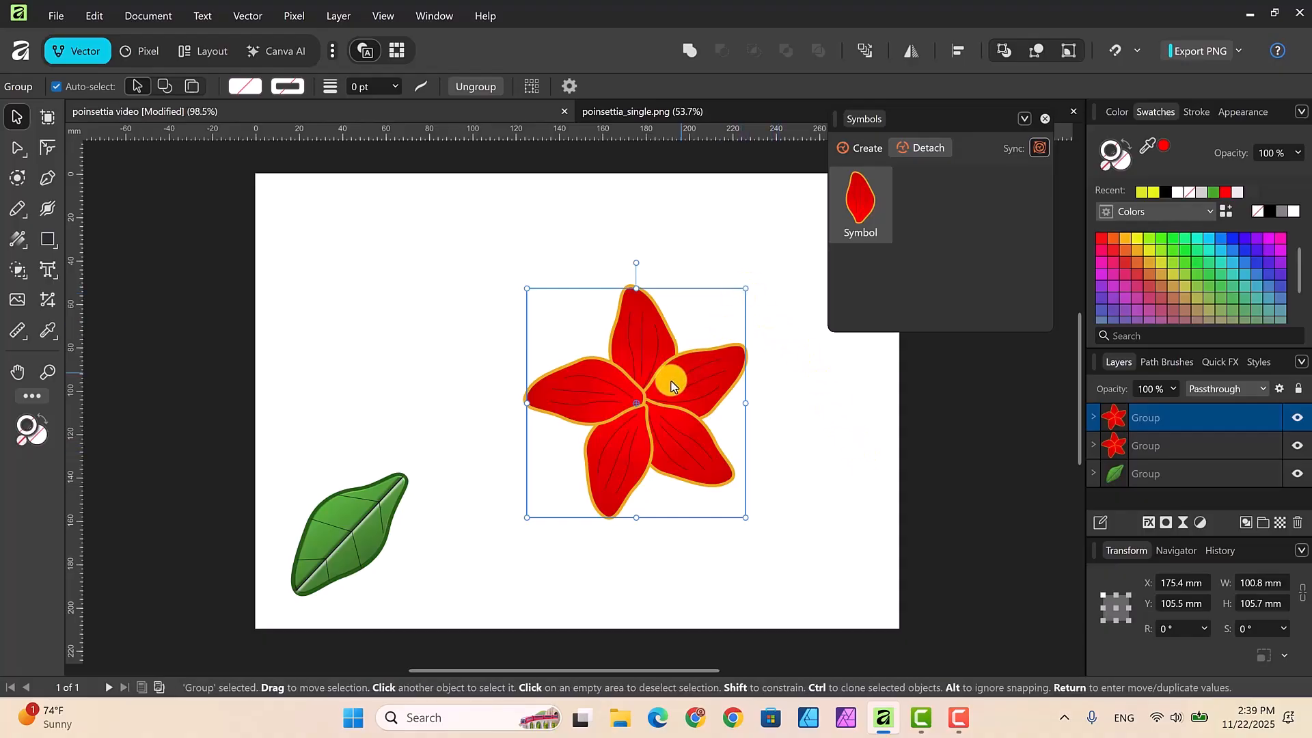
click(1072, 114)
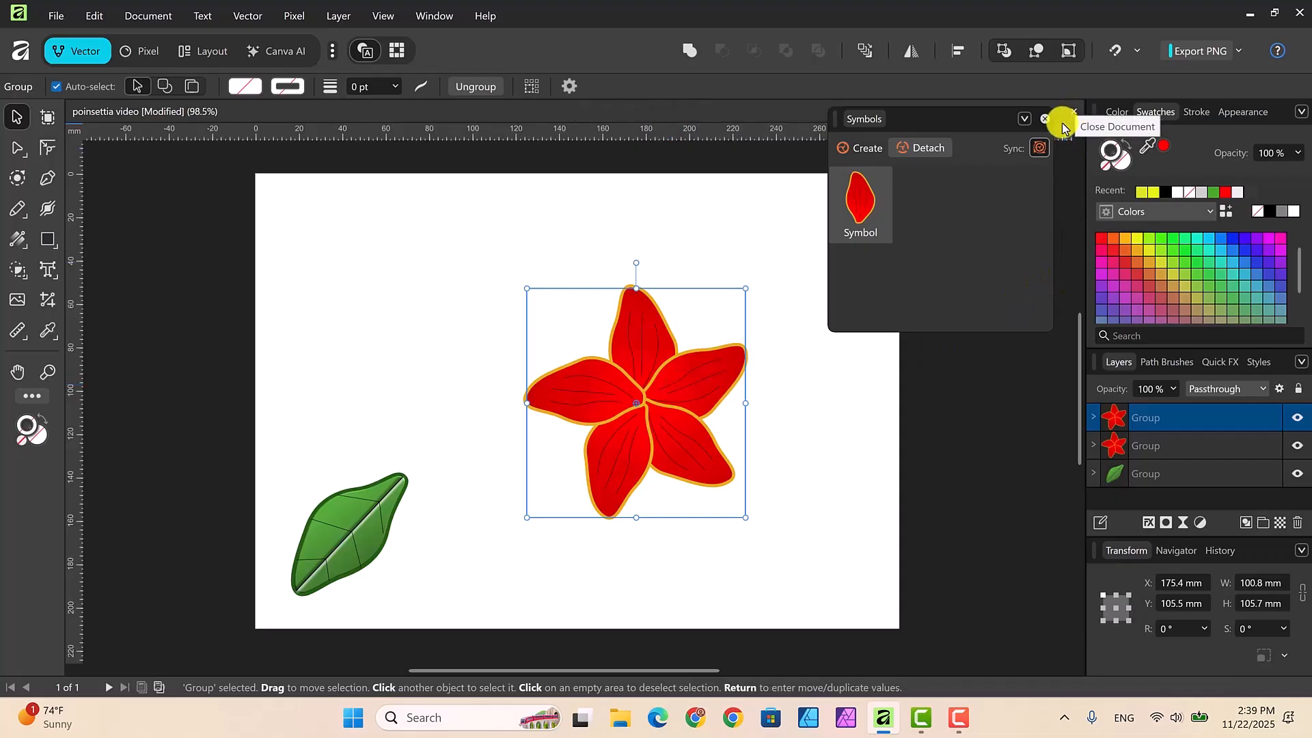
click(1044, 119)
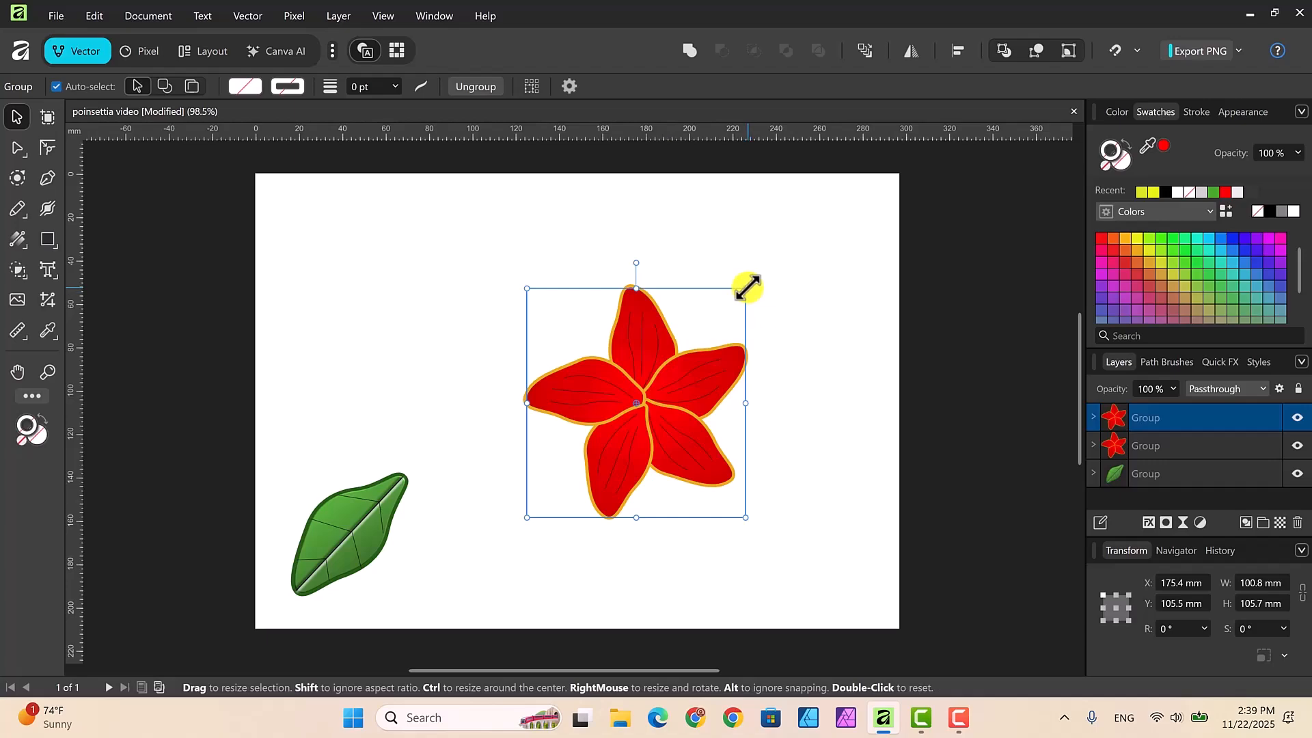
Step: Enlarge the duplicated petal group to about 116.8 × 122.5 mm and place it behind the original group
drag(749, 286, 798, 257)
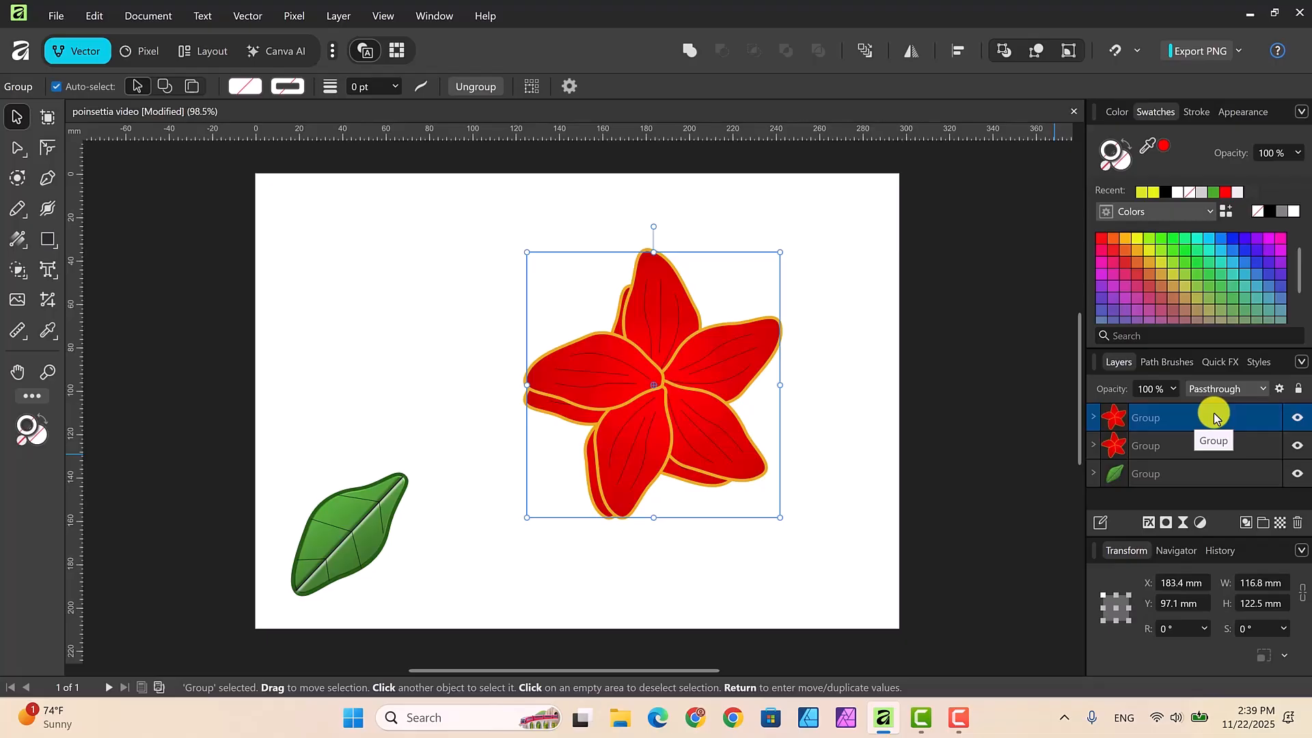
key(ctrl+bracketleft)
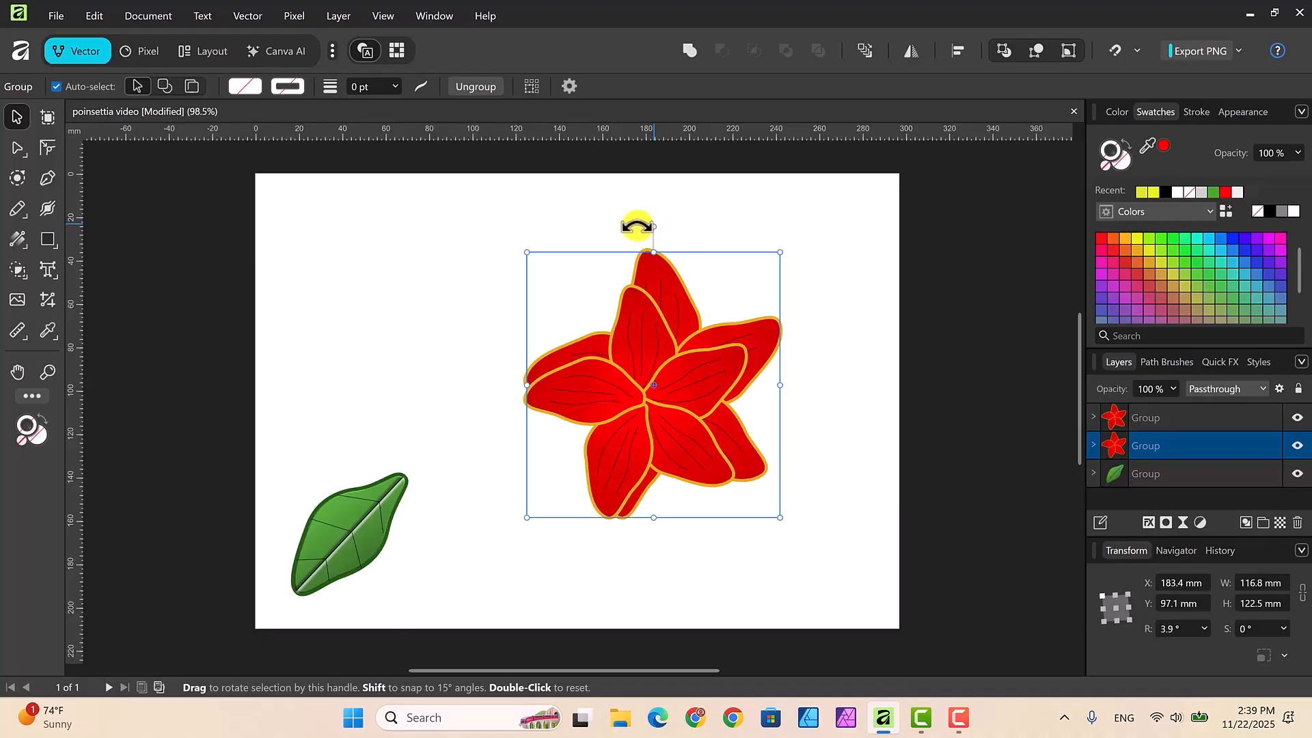
Step: Rotate the back petal group to 40°, scale it to about 111.6 × 117 mm, and center it behind the front petals
drag(636, 223, 540, 274)
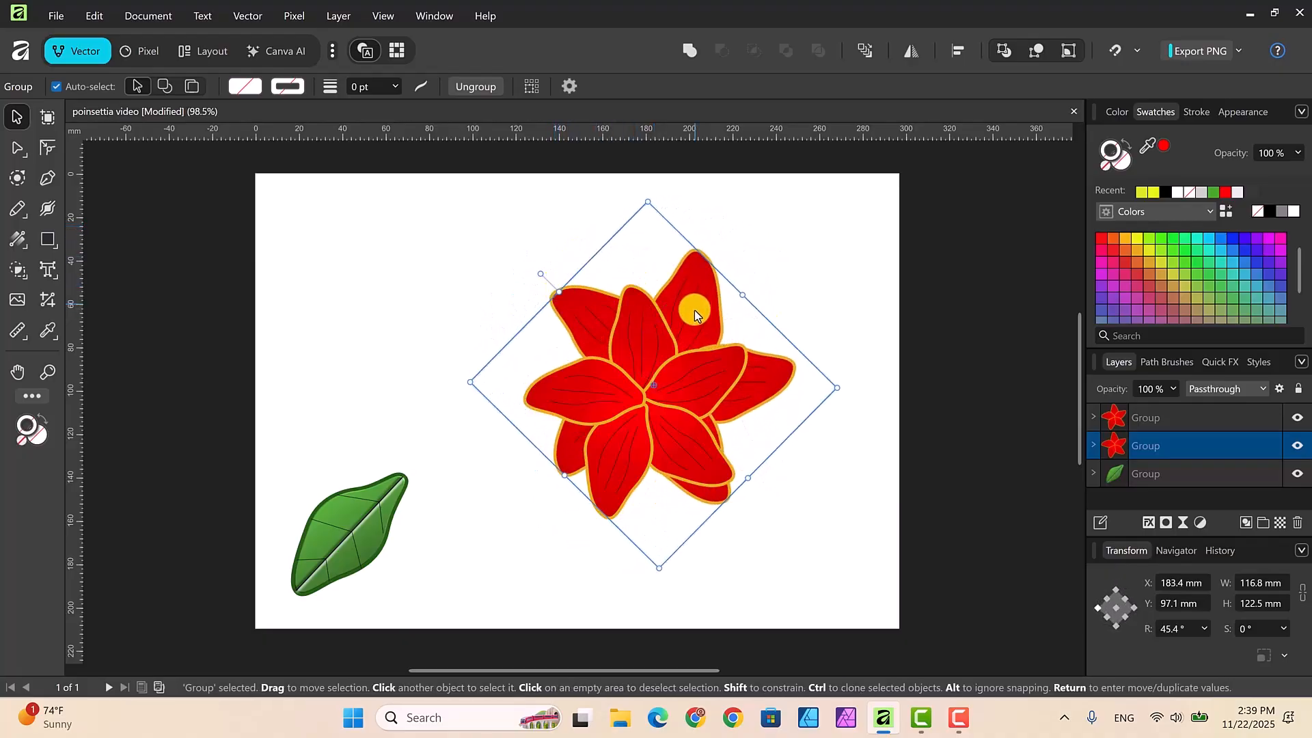
drag(694, 313, 690, 330)
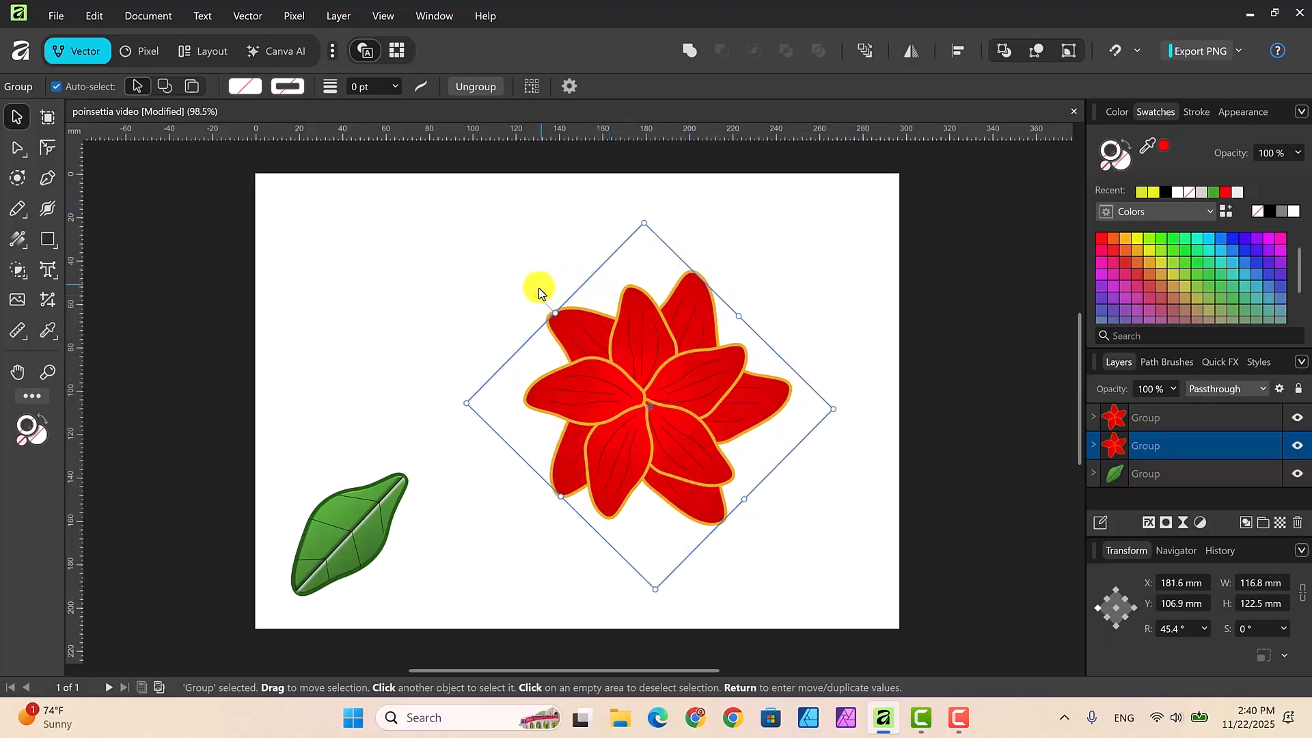
drag(539, 287, 548, 285)
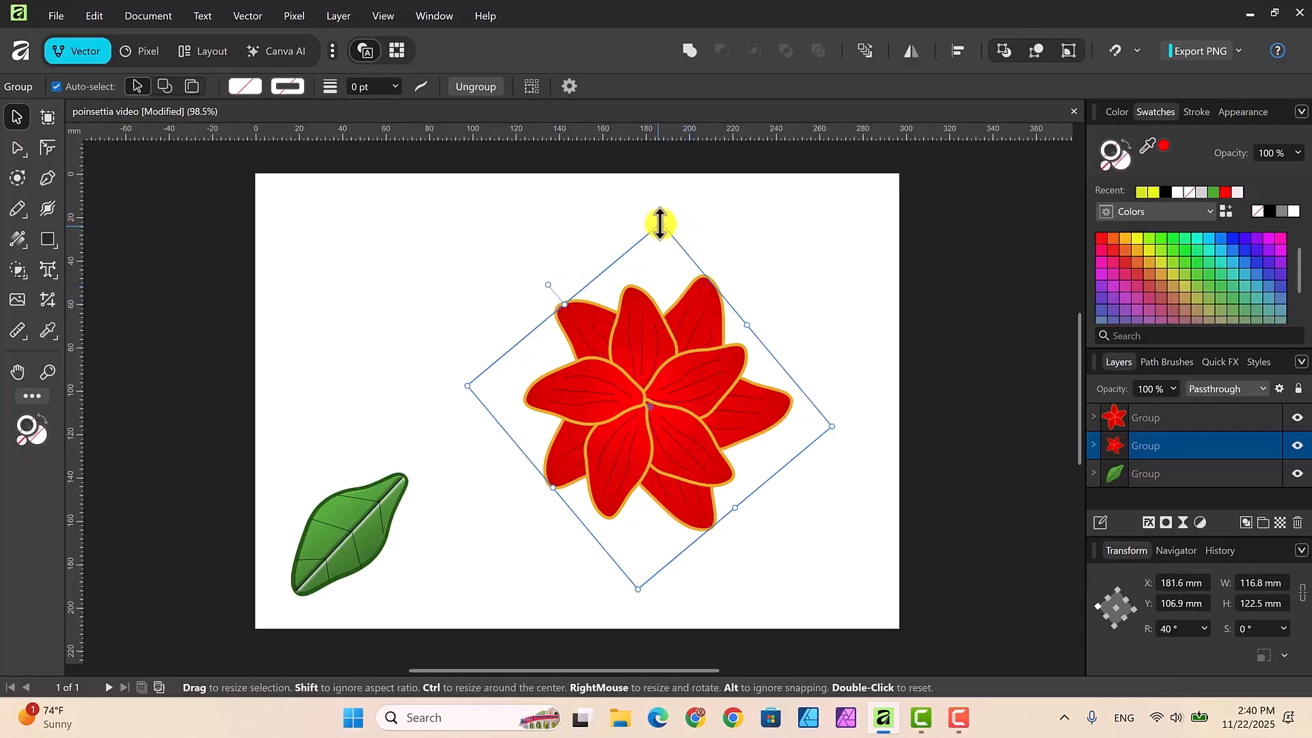
drag(662, 224, 658, 240)
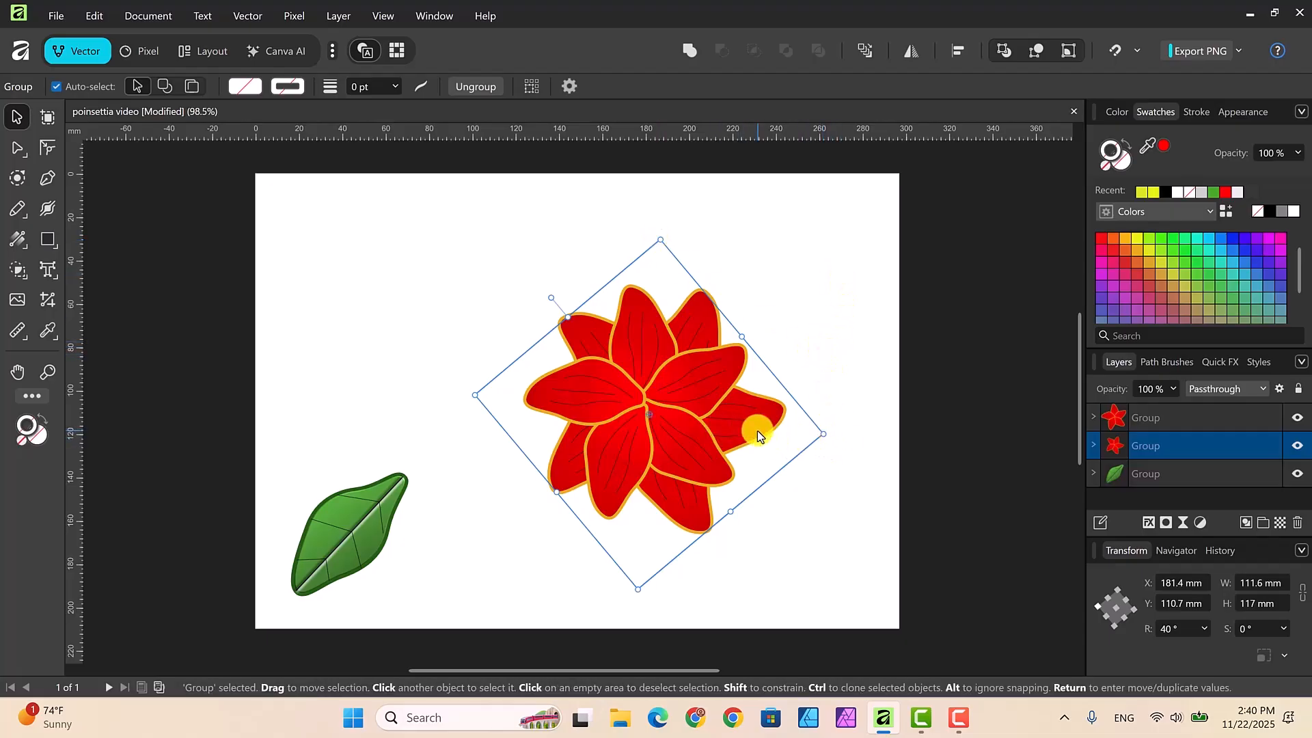
drag(754, 428, 748, 428)
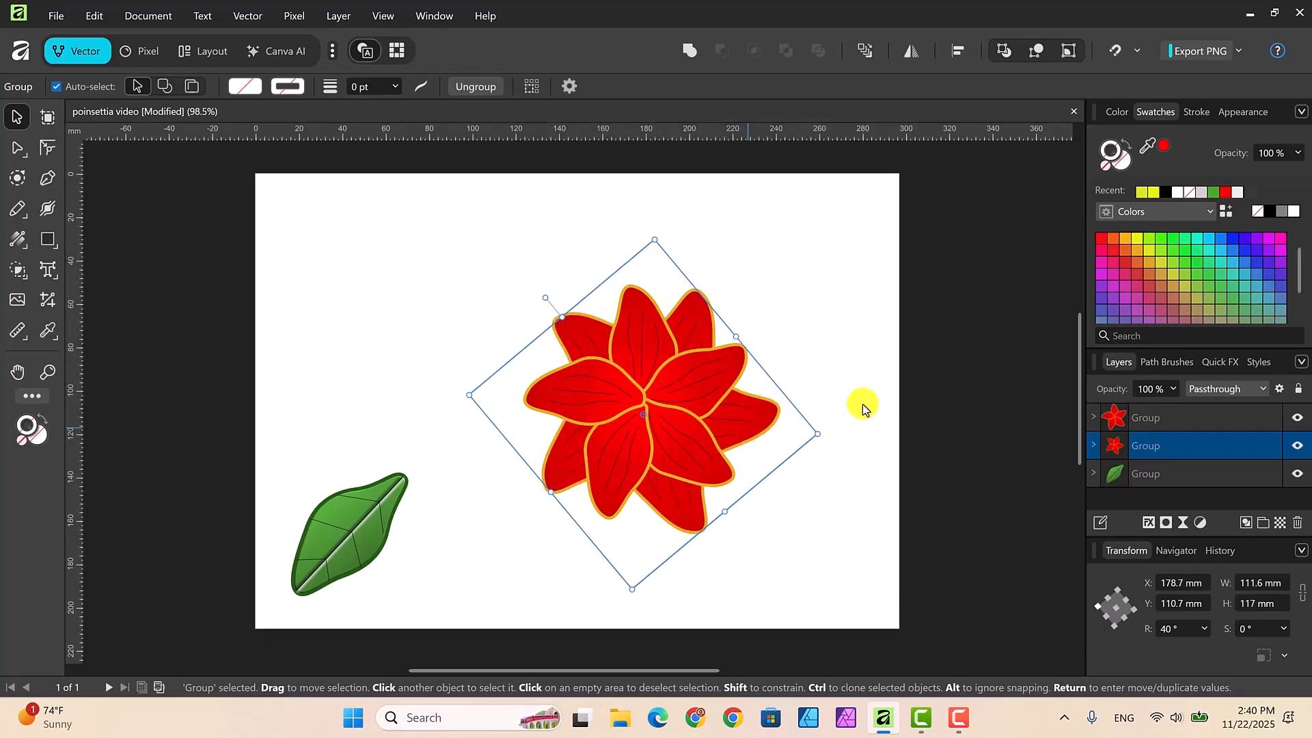
click(858, 304)
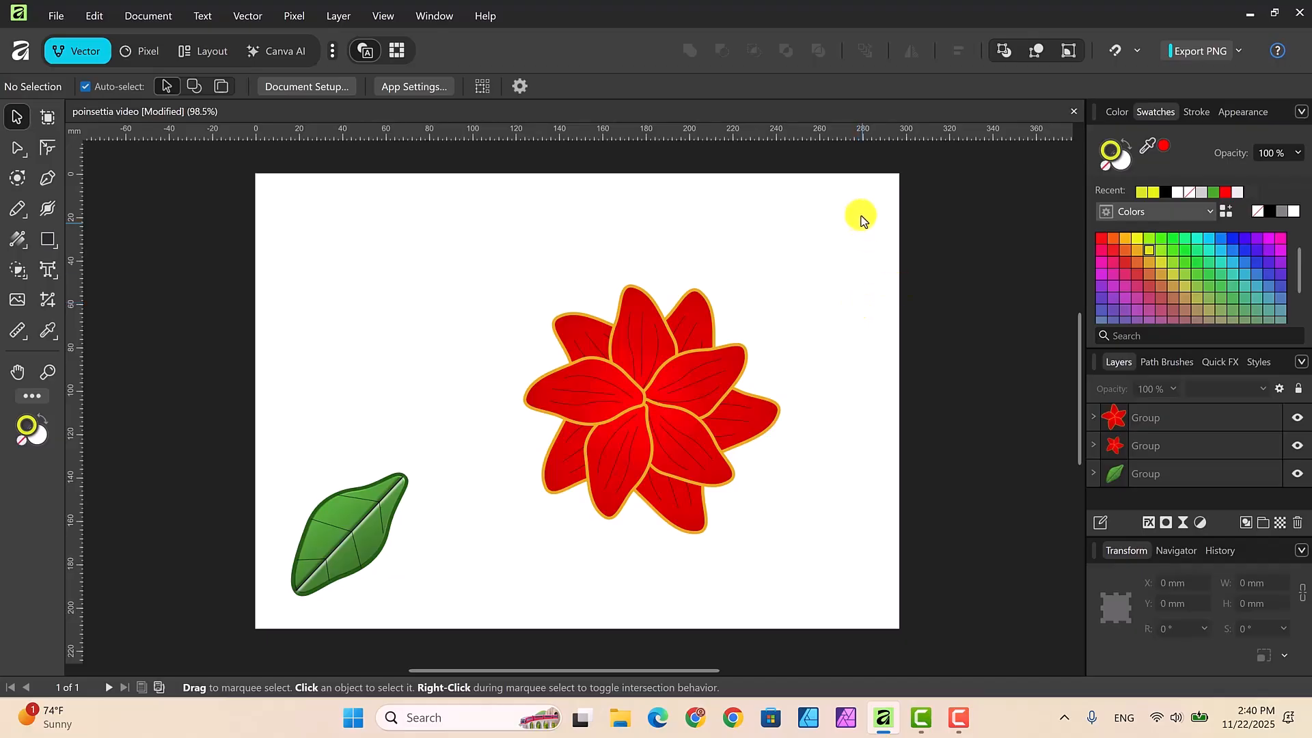
Step: Apply a 3D layer effect with a 9.5 px radius to the back petal group
click(690, 323)
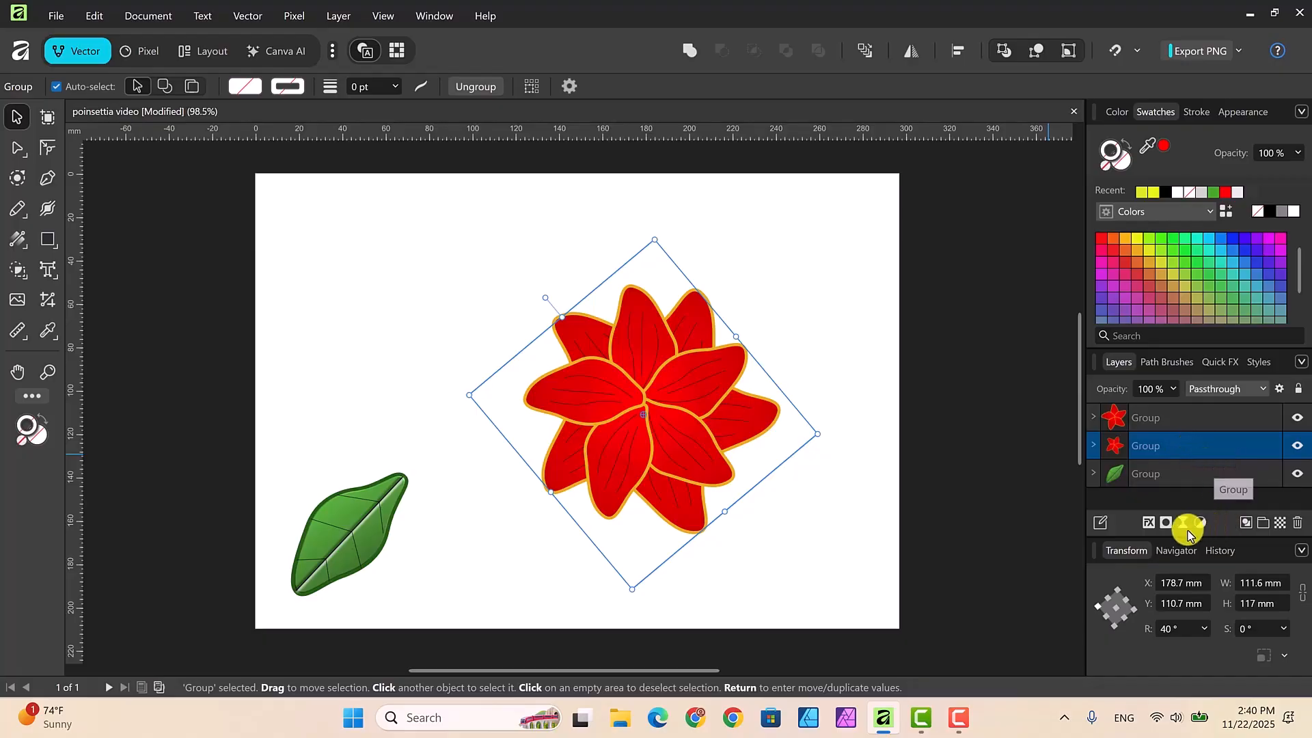
click(1150, 525)
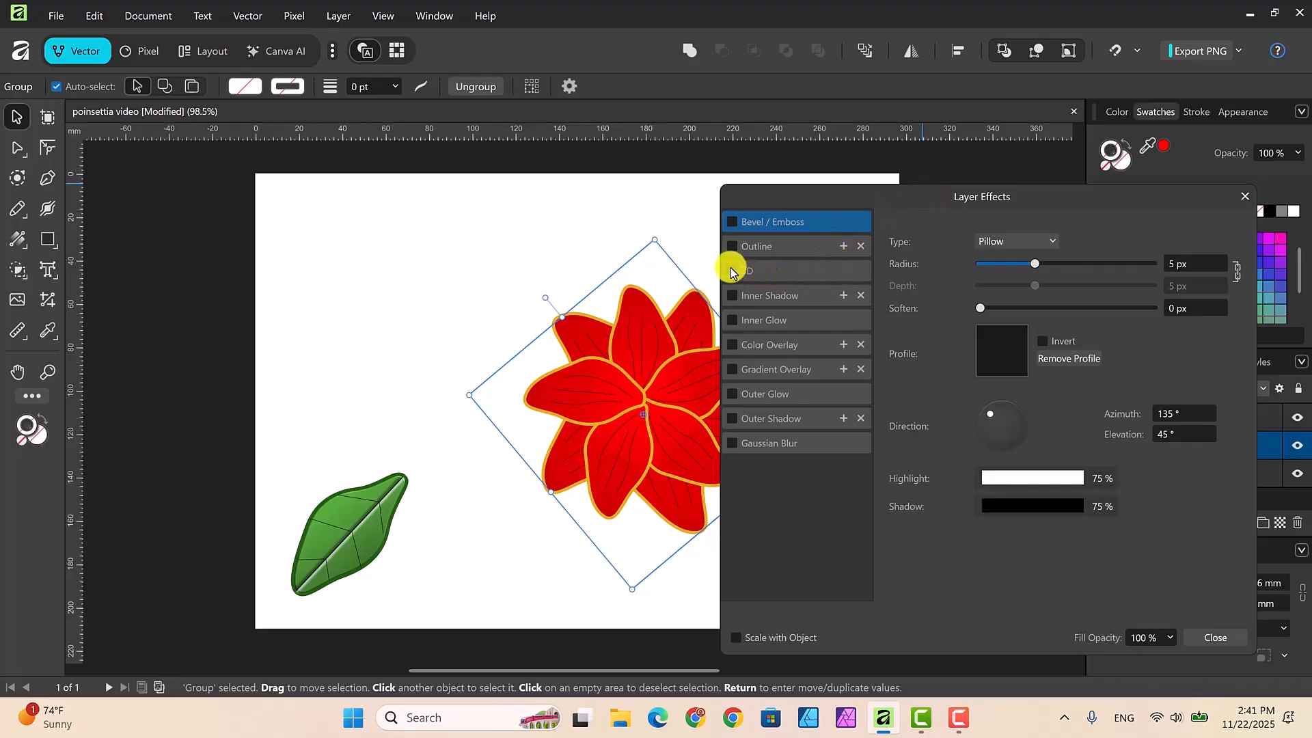
click(773, 269)
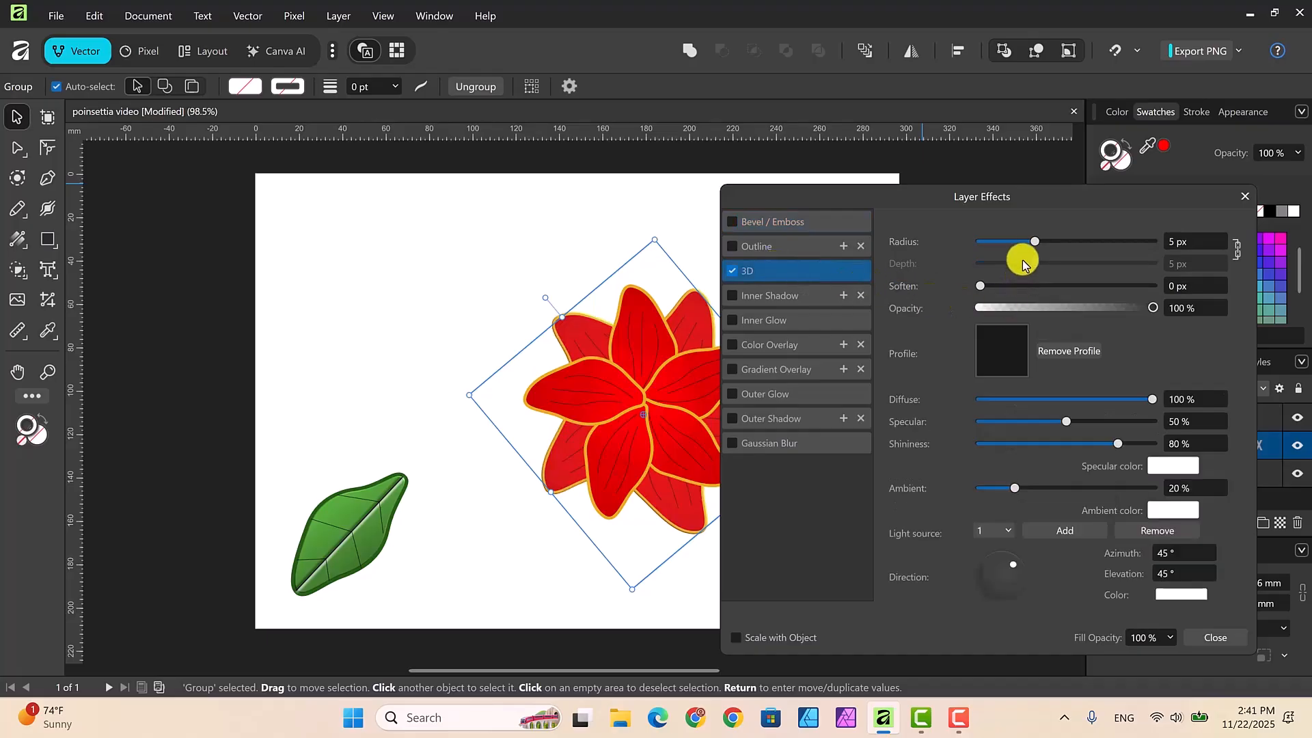
drag(1035, 241, 1053, 242)
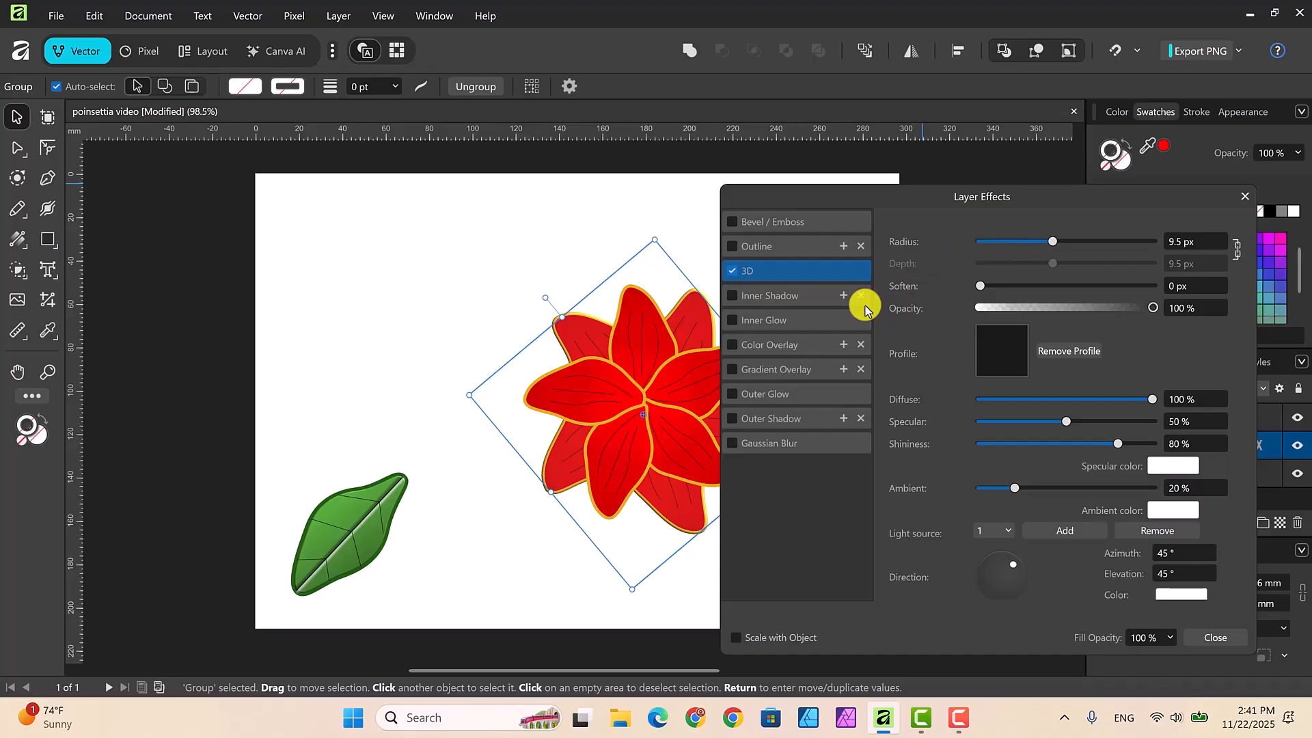
Step: Add an outer shadow with a 6.1 px radius and 19.3 px offset to the back petal group
click(804, 419)
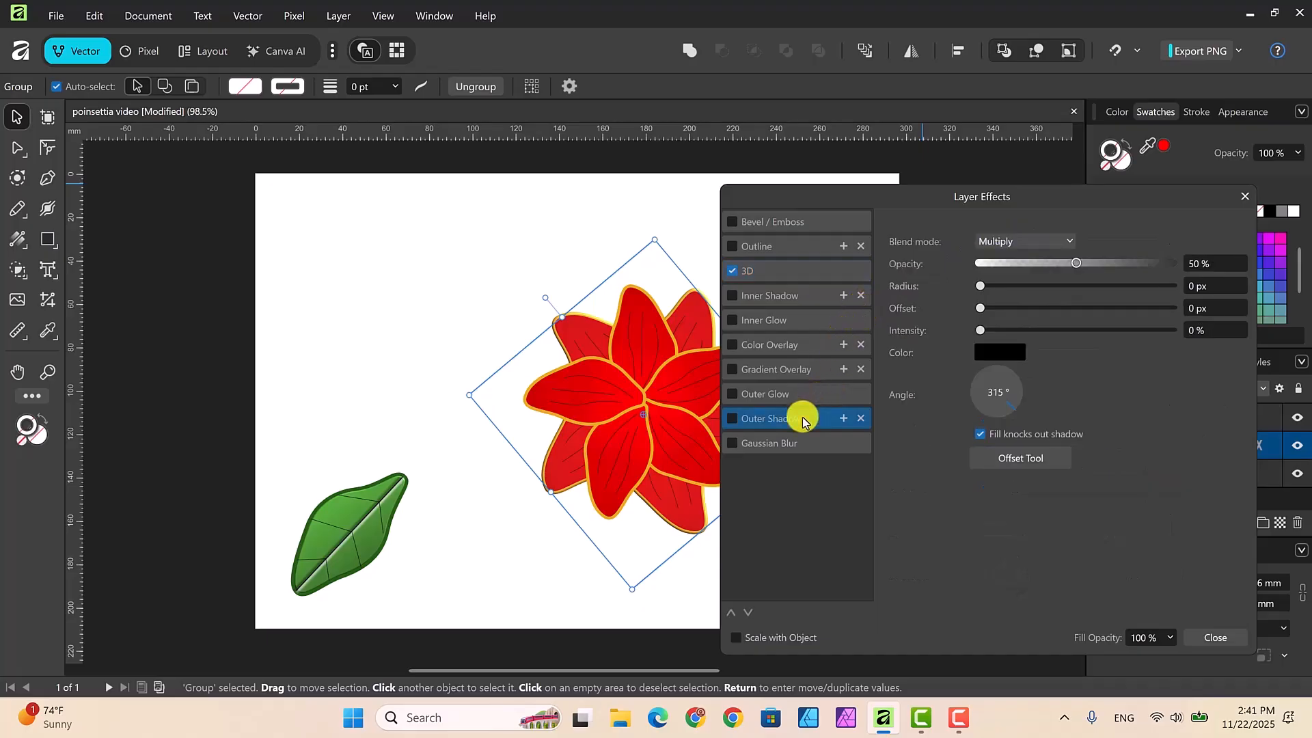
click(732, 418)
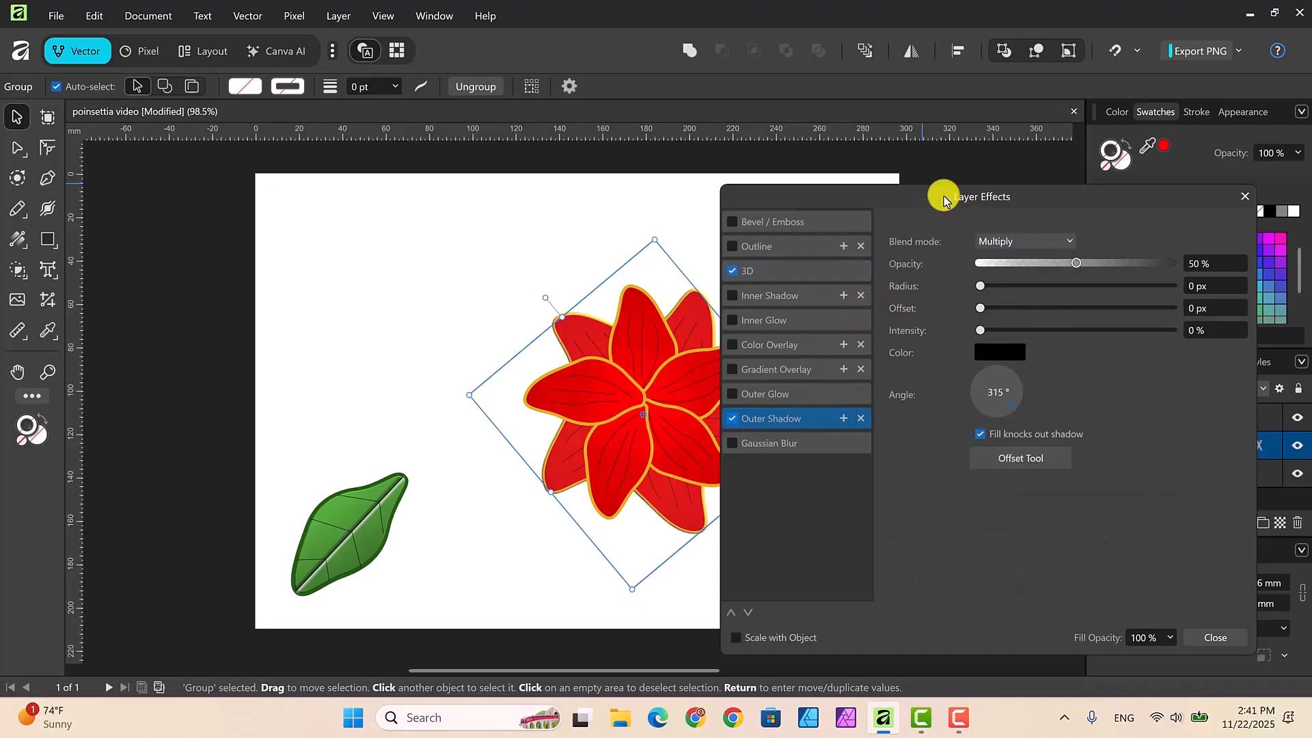
drag(930, 197, 970, 199)
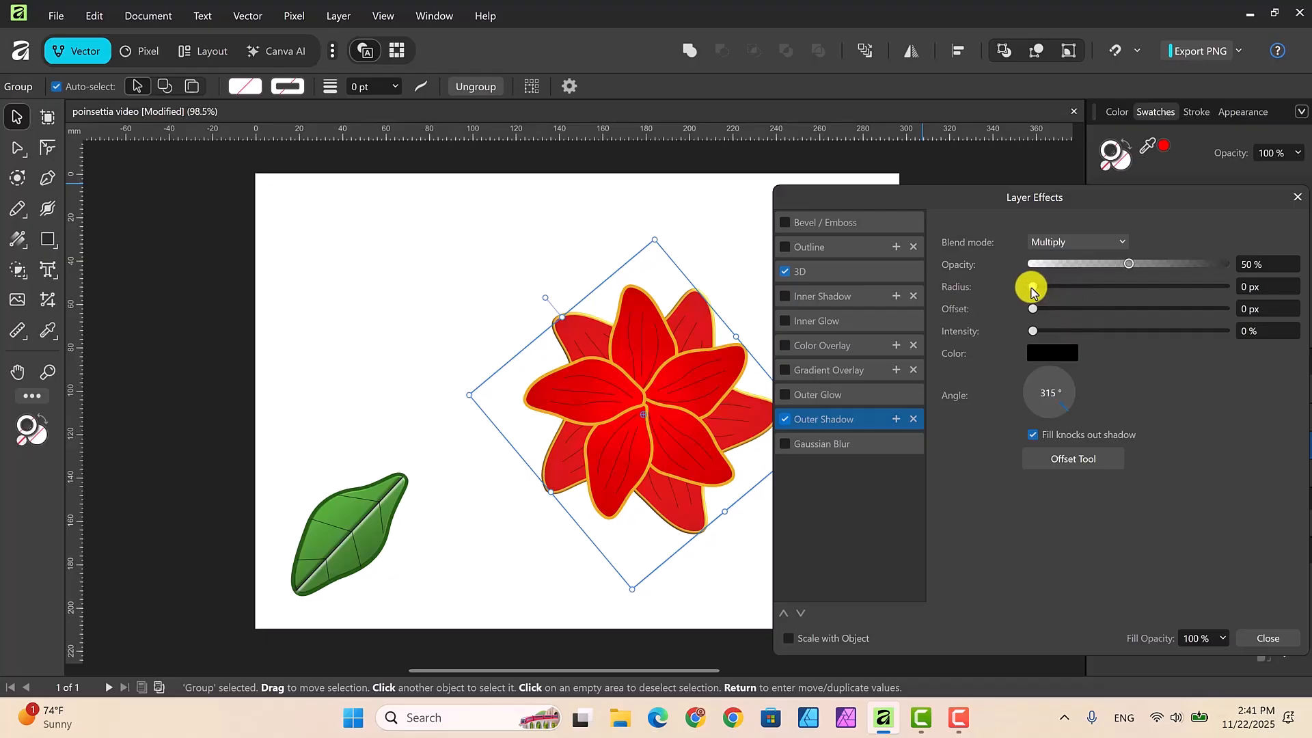
drag(1032, 290, 1068, 294)
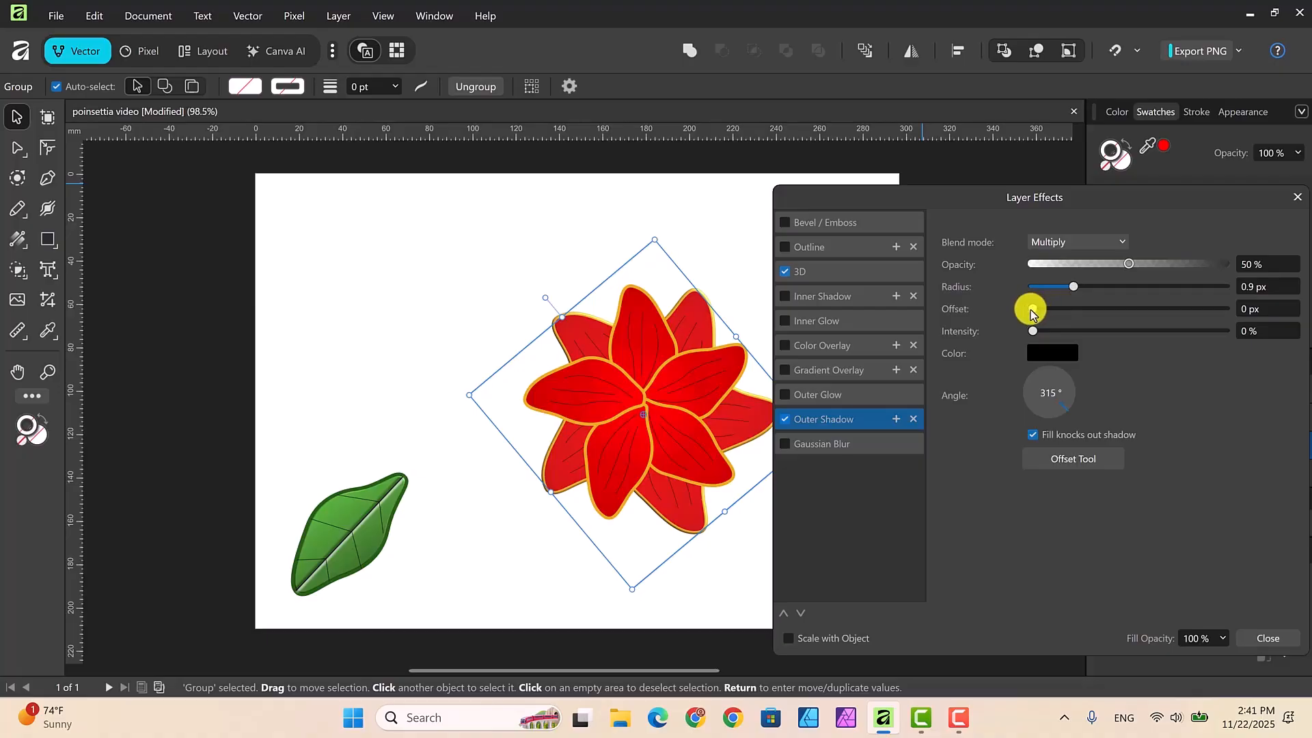
drag(1032, 314, 1136, 313)
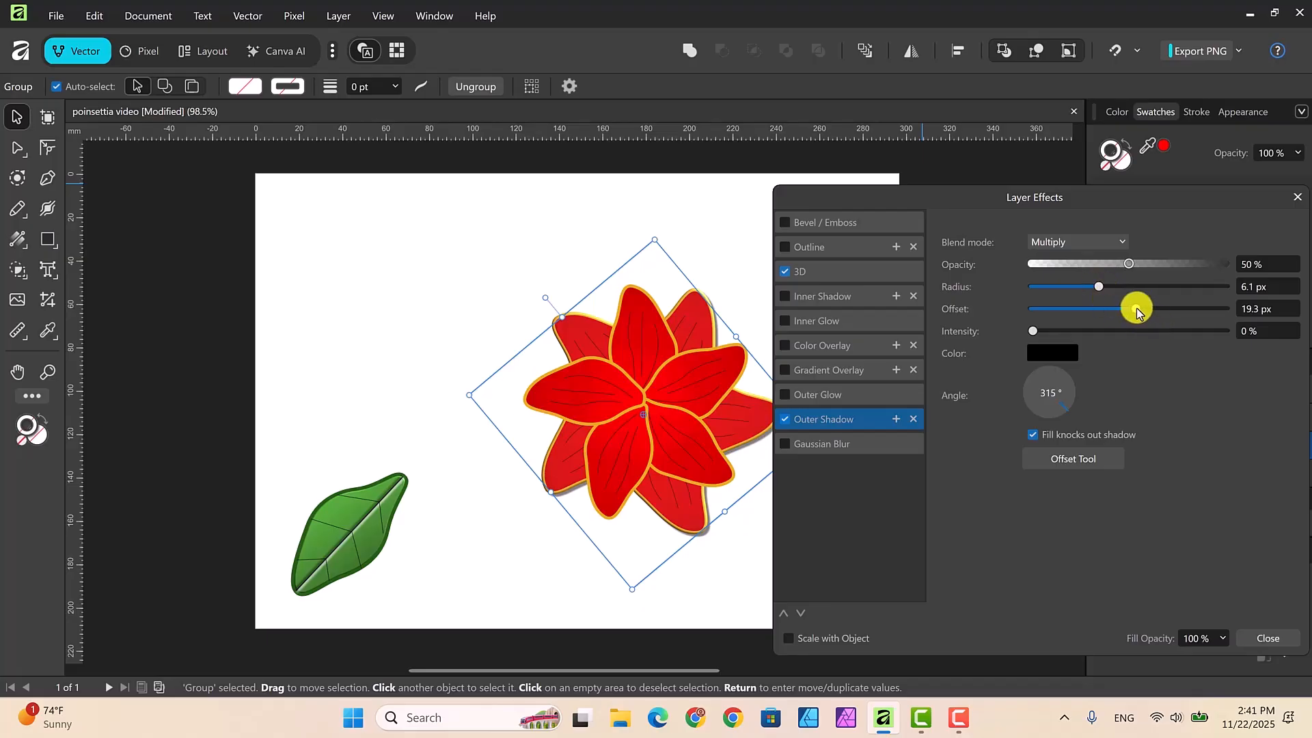
click(1265, 639)
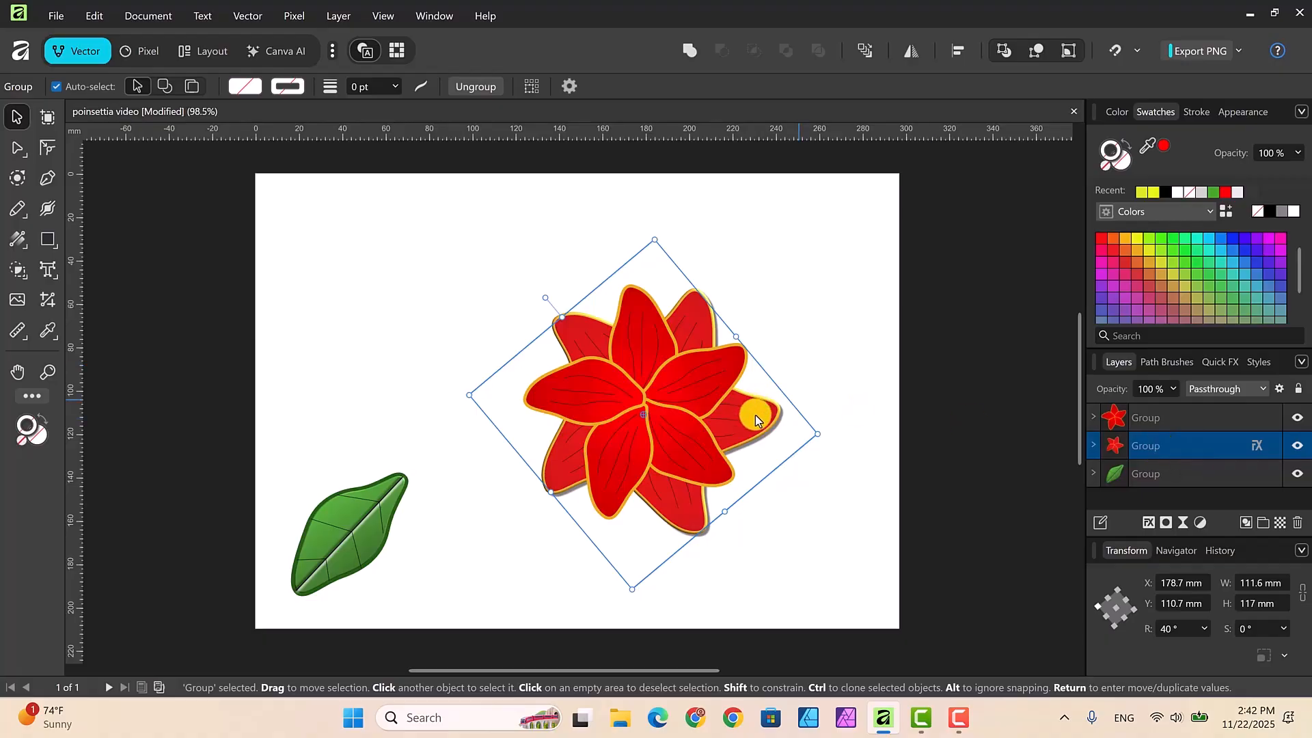
Step: Copy the back petals' layer effects to the front petal group and combine both petal groups into one flower group near the page center
click(1256, 446)
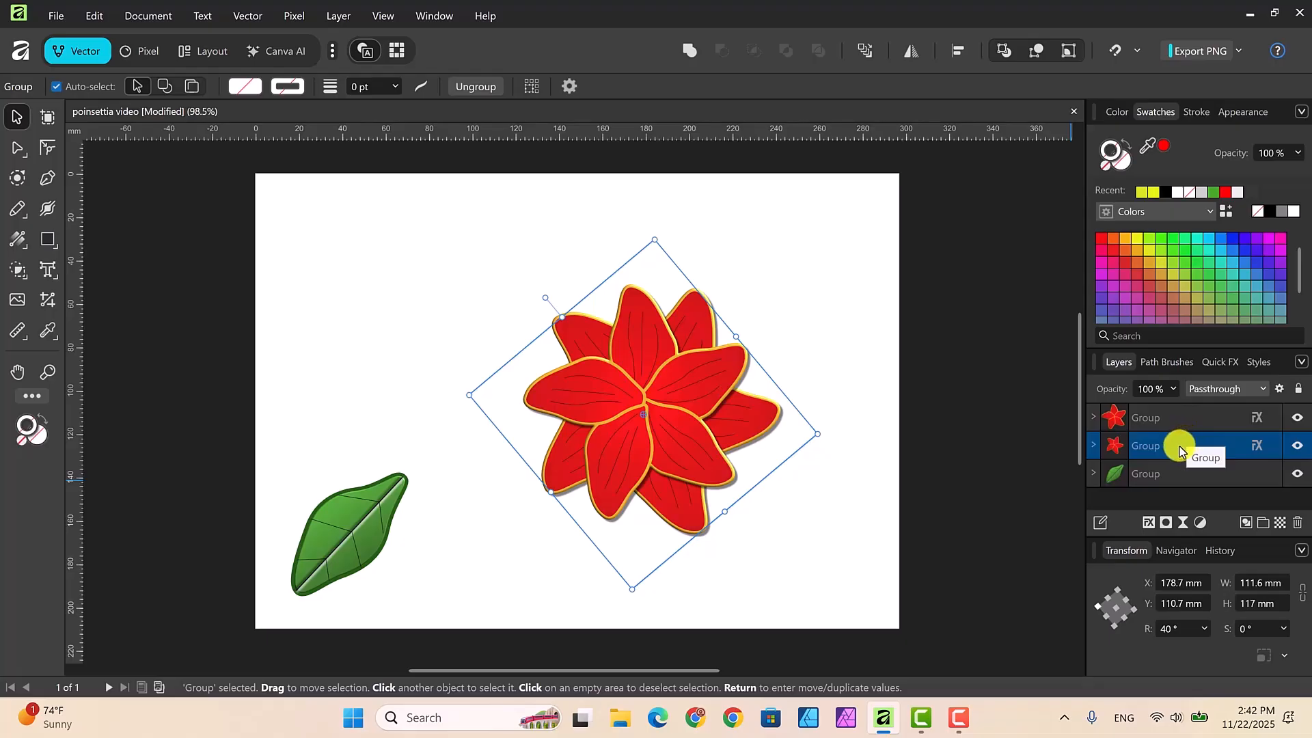
shift+click(1183, 424)
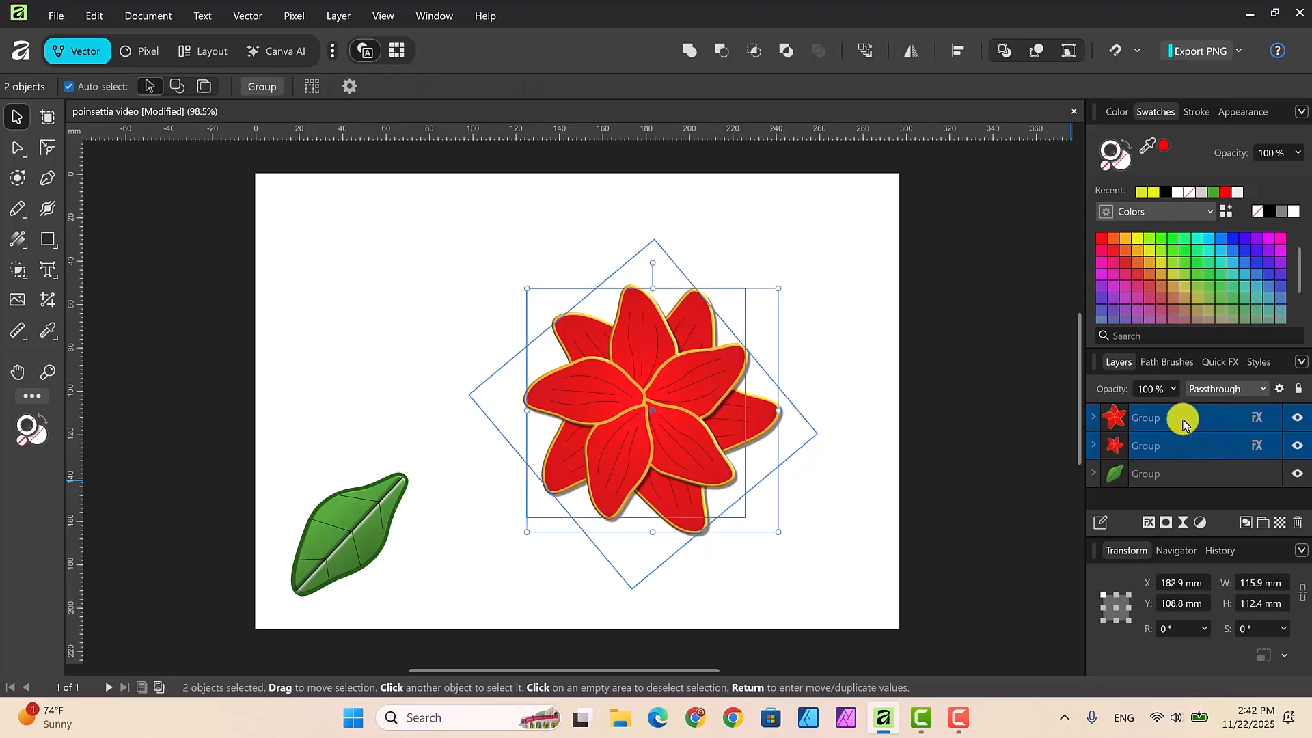
right_click(1183, 424)
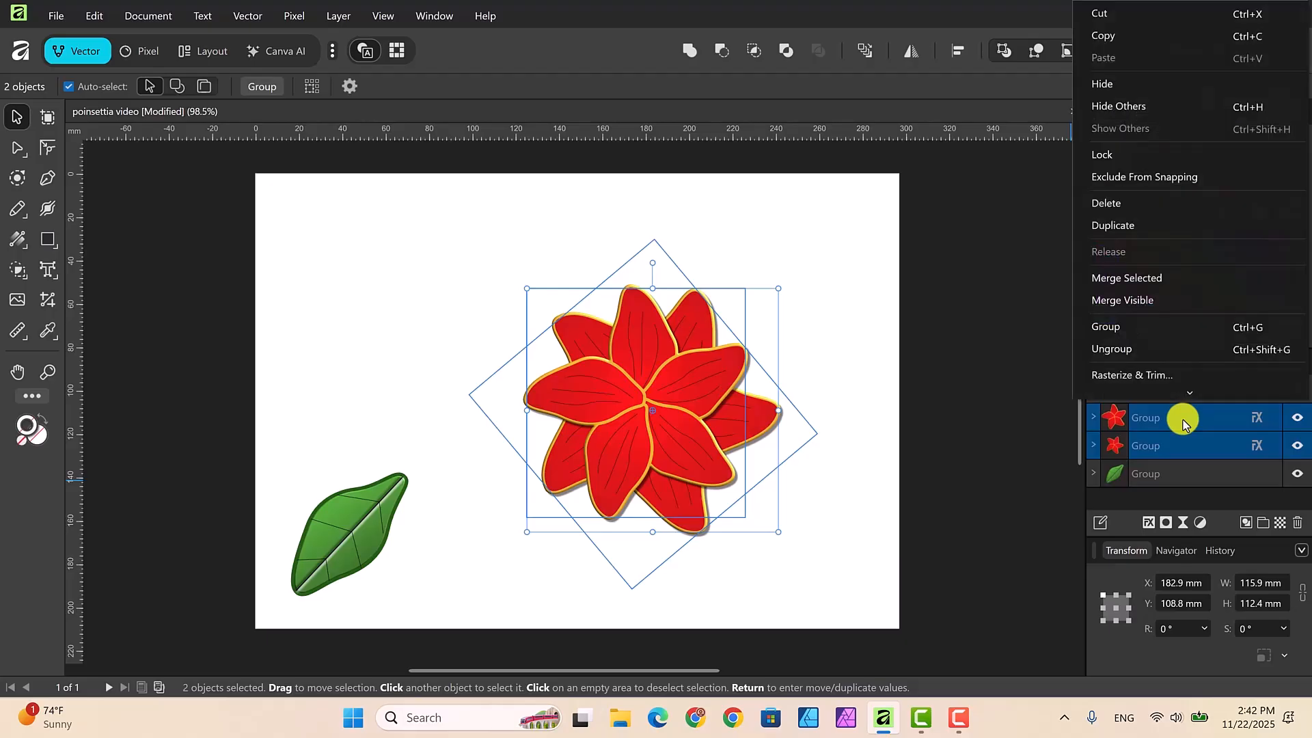
click(1105, 330)
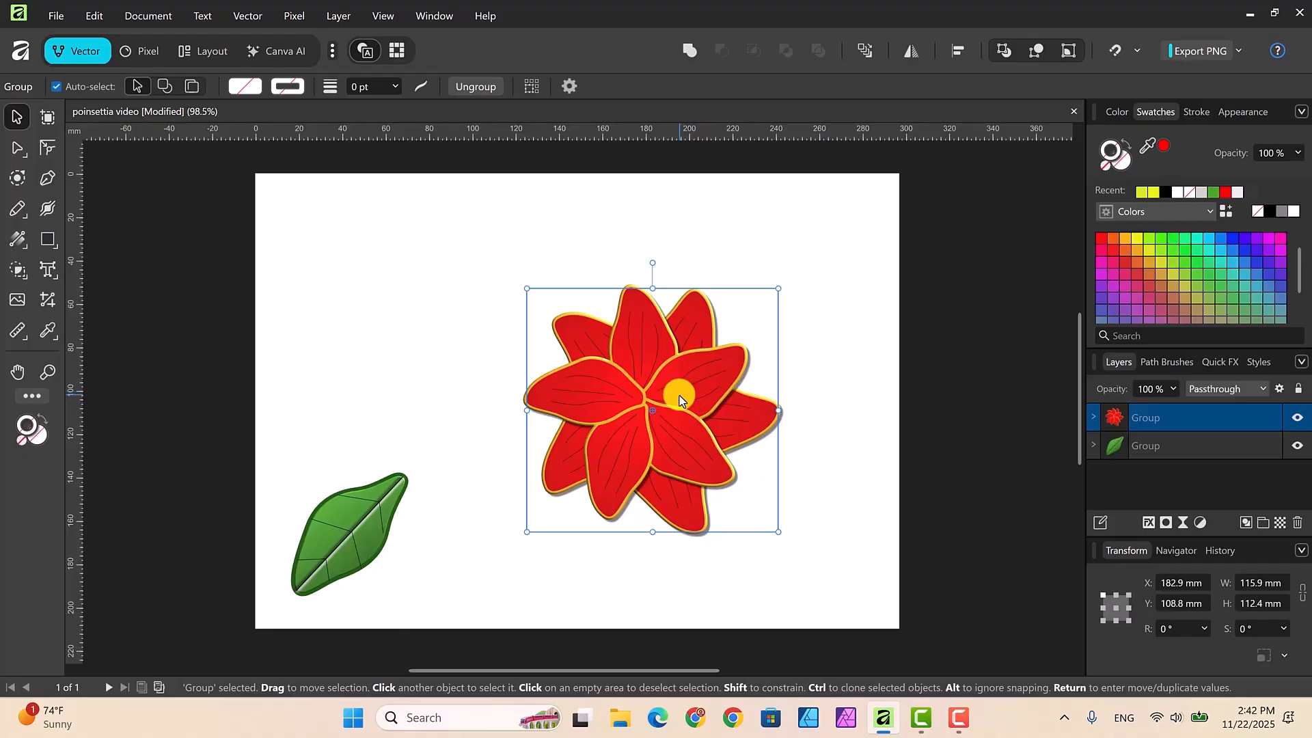
mouse_move(680, 400)
mouse_down()
mouse_move(704, 388)
mouse_move(670, 388)
mouse_up()
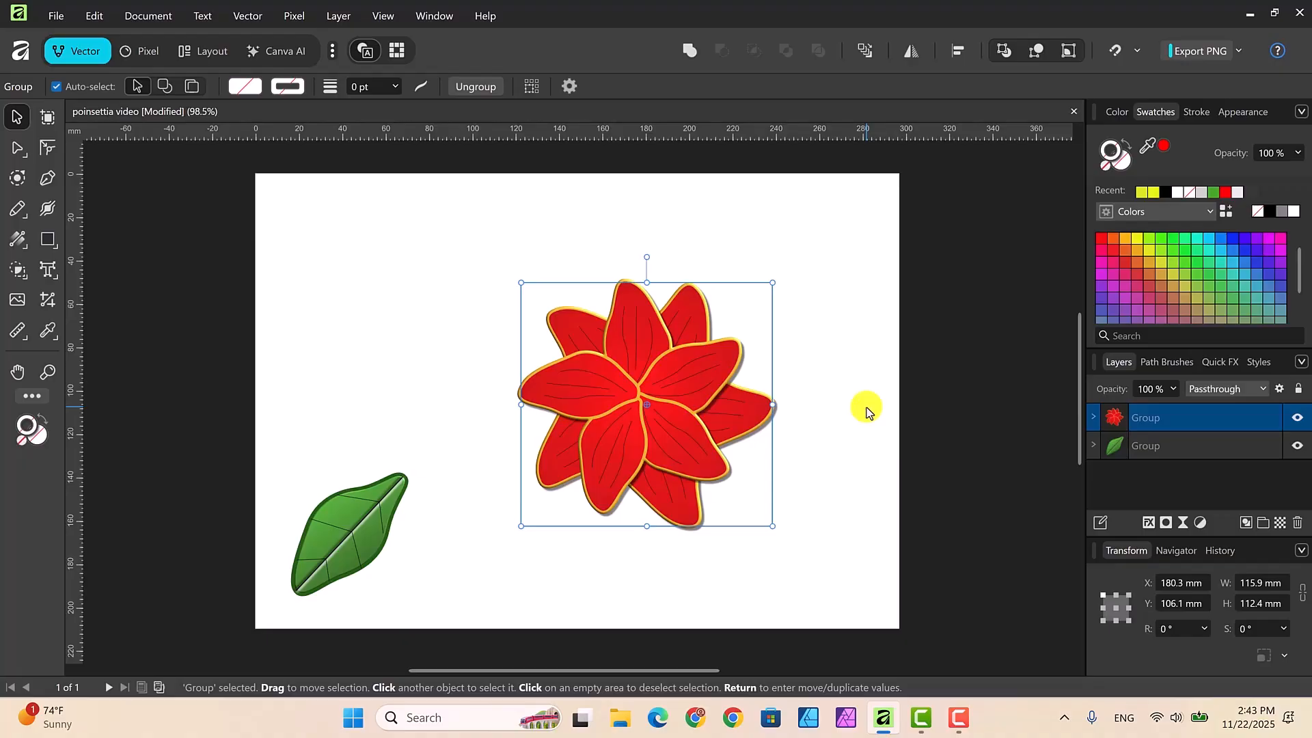
click(847, 351)
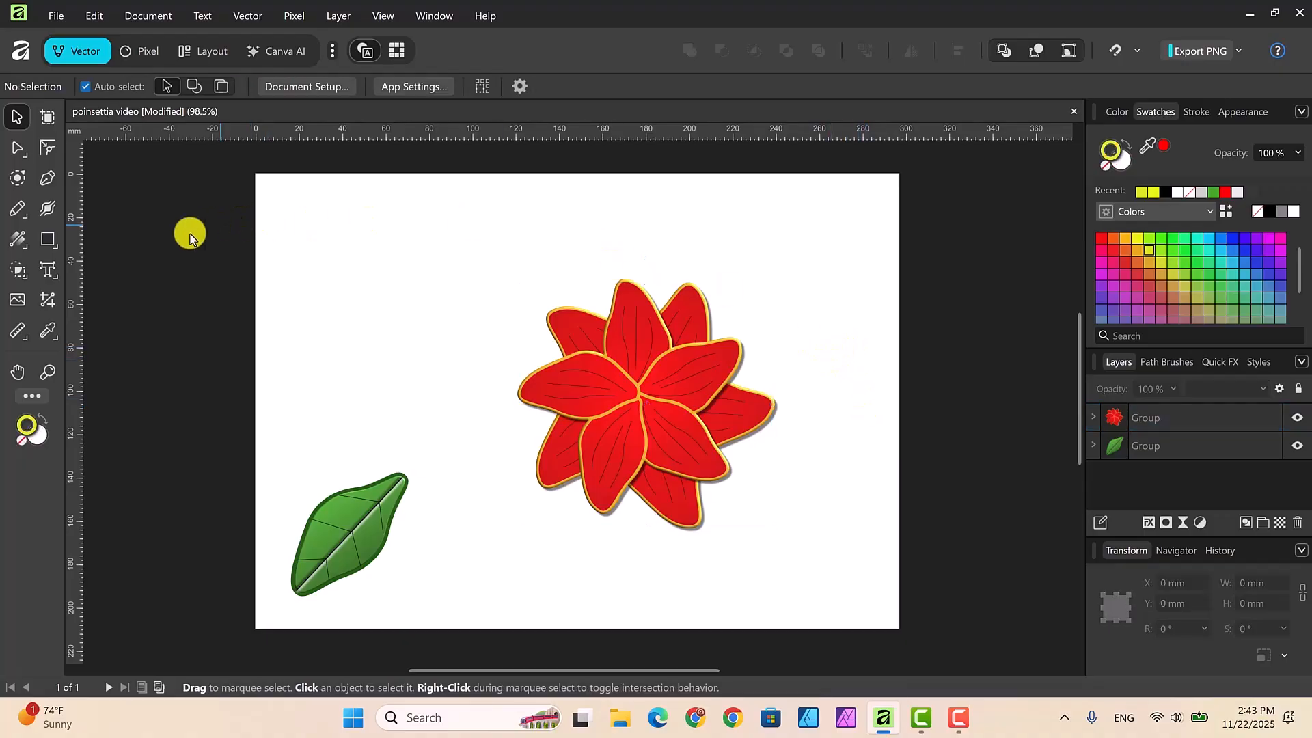
Step: Draw a circle about 4.8 mm wide on the blank area beside the flower, with no stroke and a light gray fill
click(53, 243)
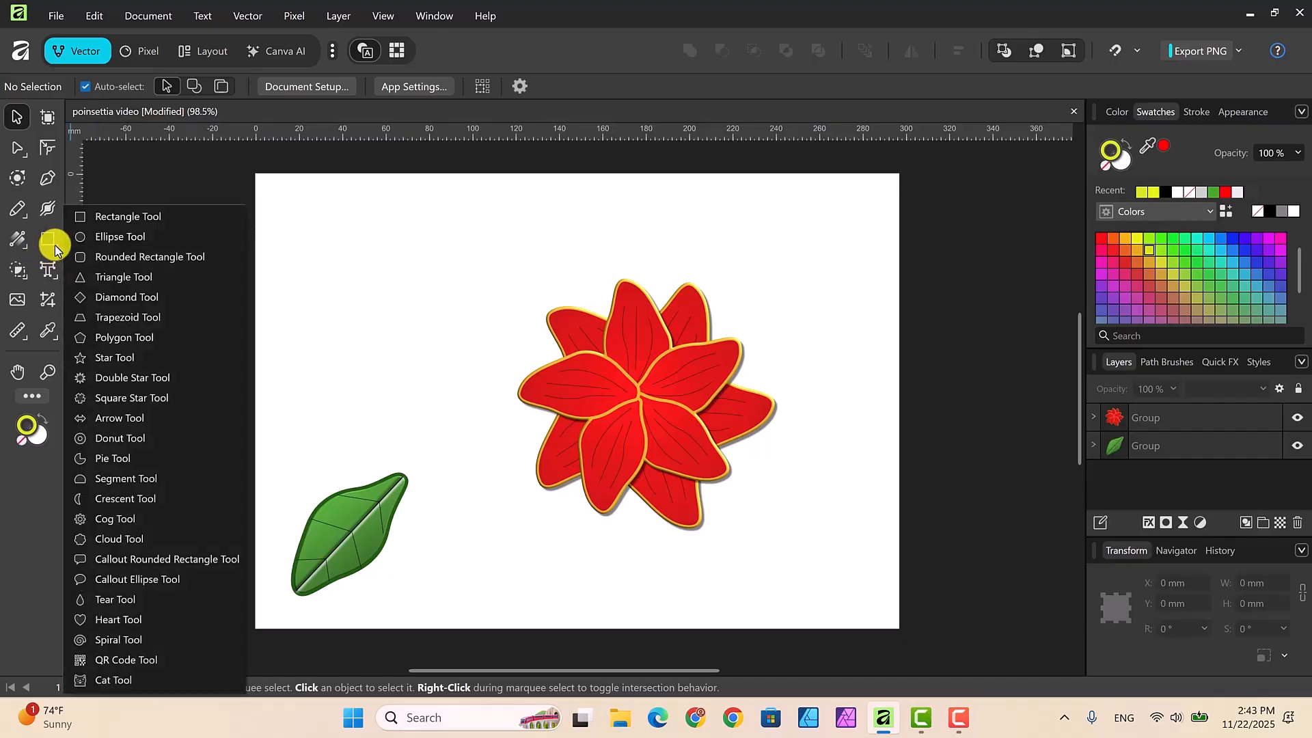
click(103, 239)
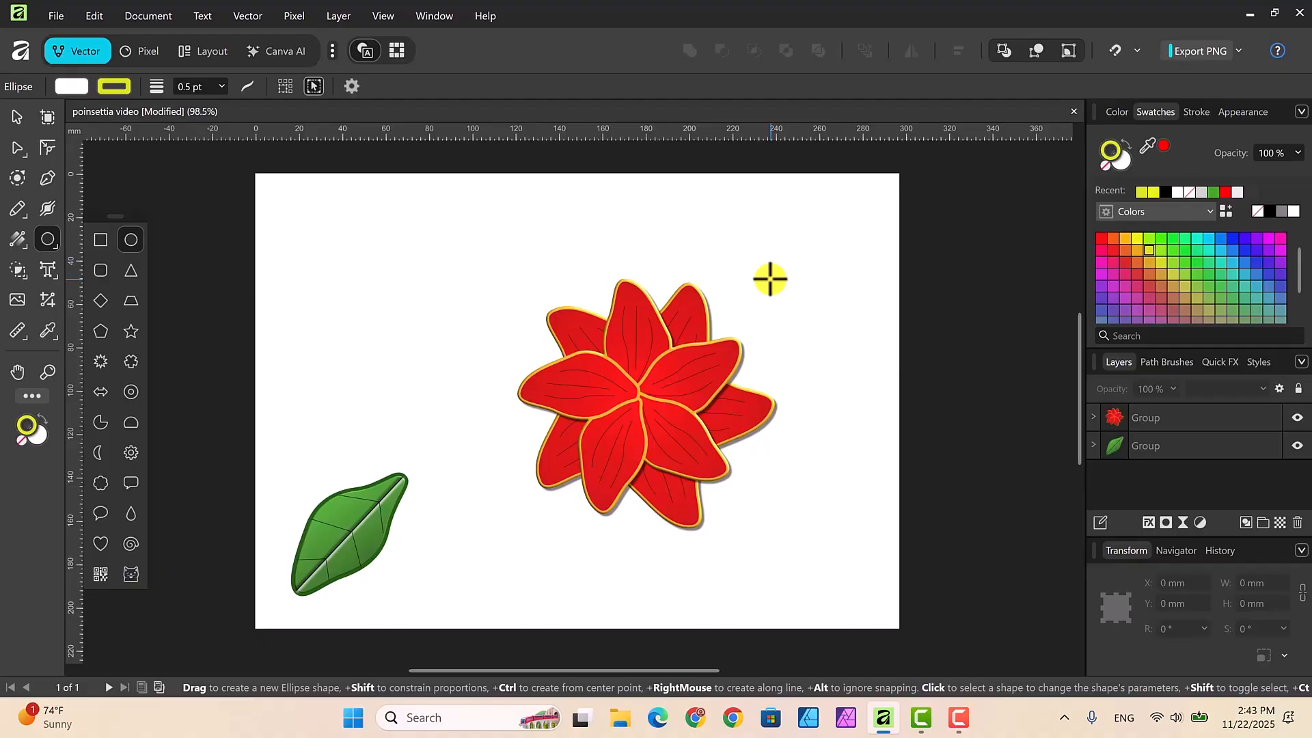
drag(770, 278, 781, 287)
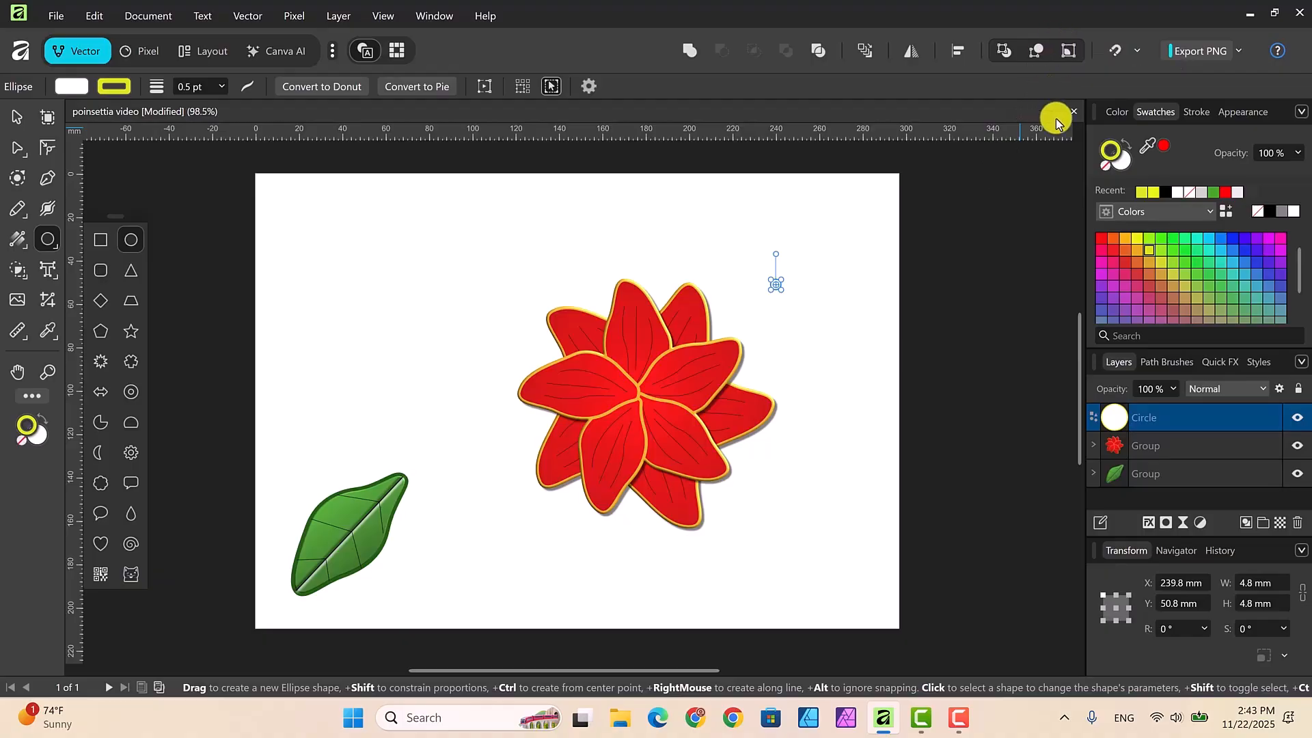
click(1108, 170)
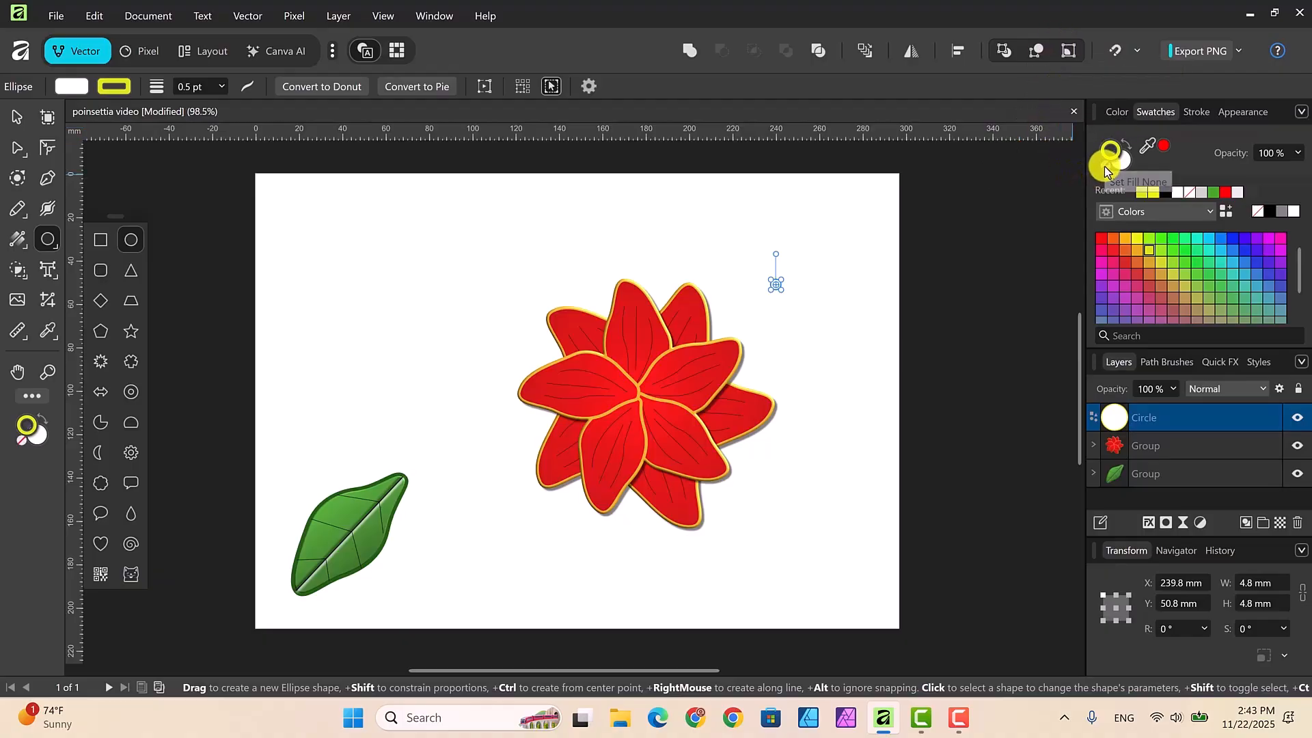
click(1122, 163)
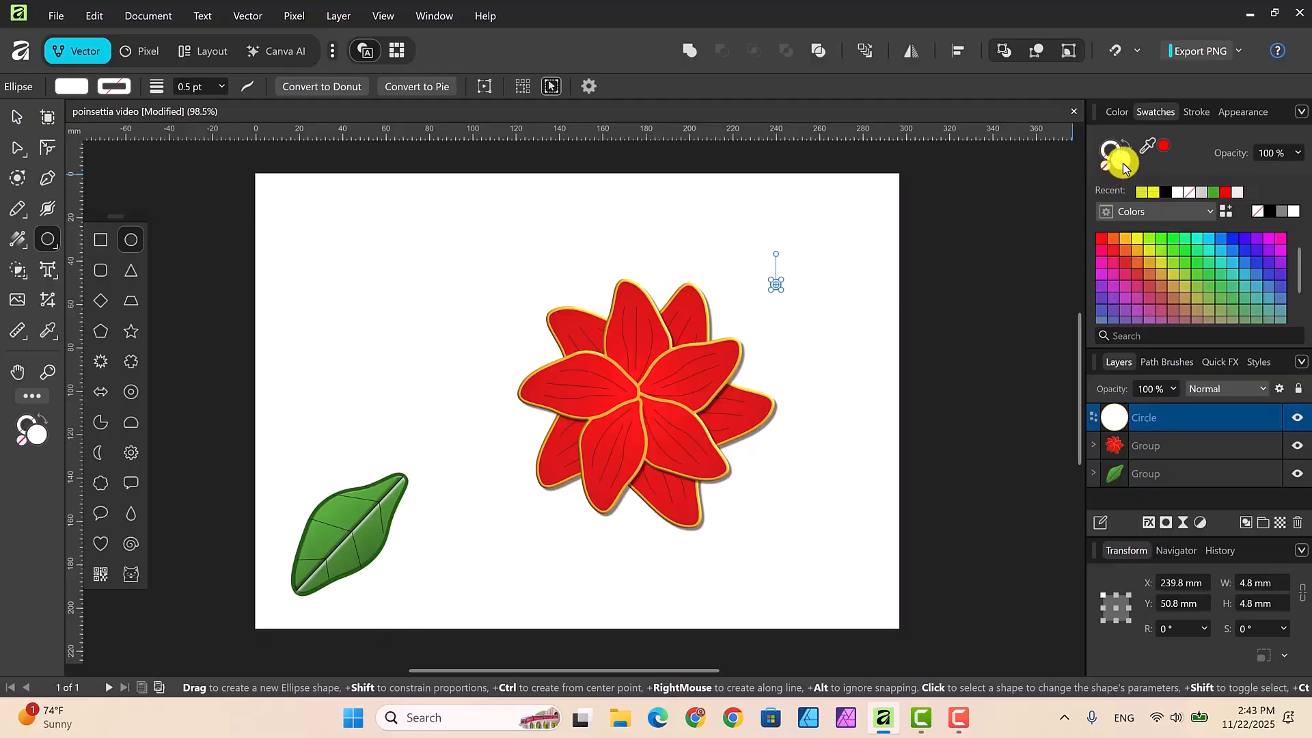
click(1202, 195)
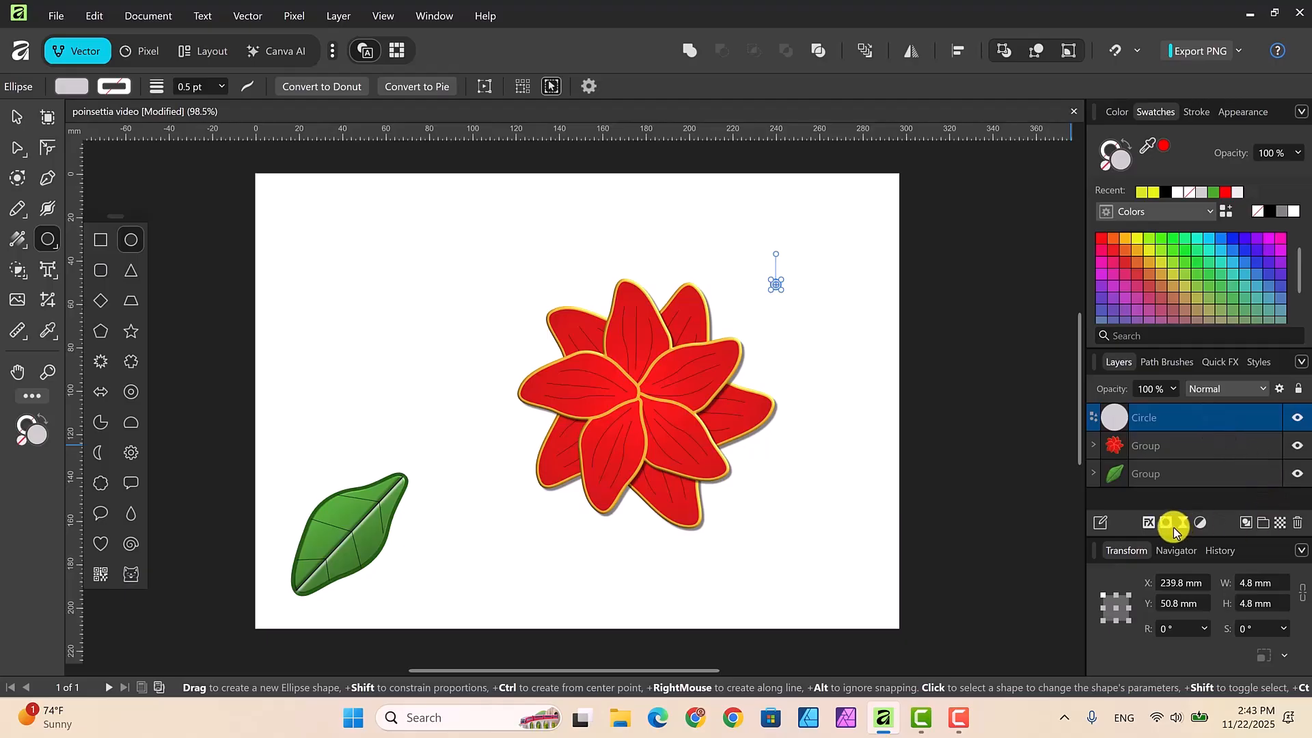
Step: Give the small circle a 3D effect with a 6.1 px radius and an outer glow with a 3.8 px radius
click(1150, 523)
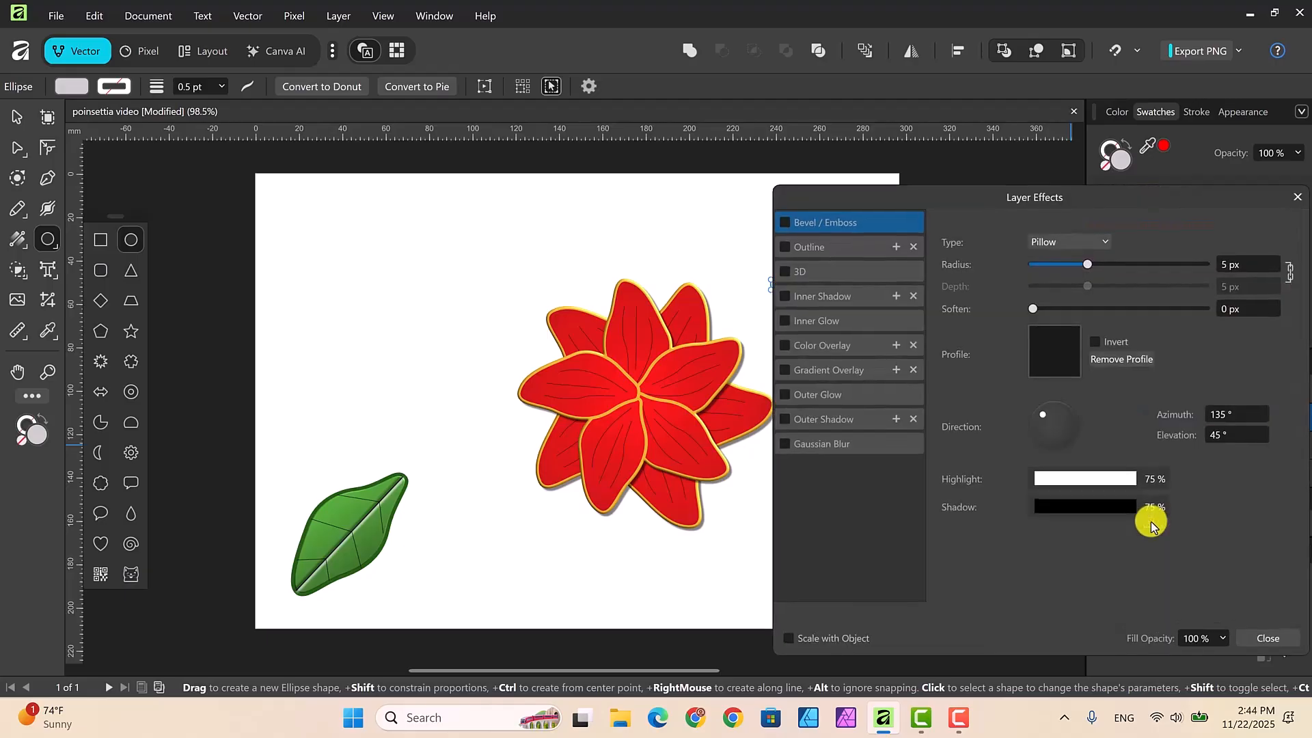
drag(945, 201, 977, 199)
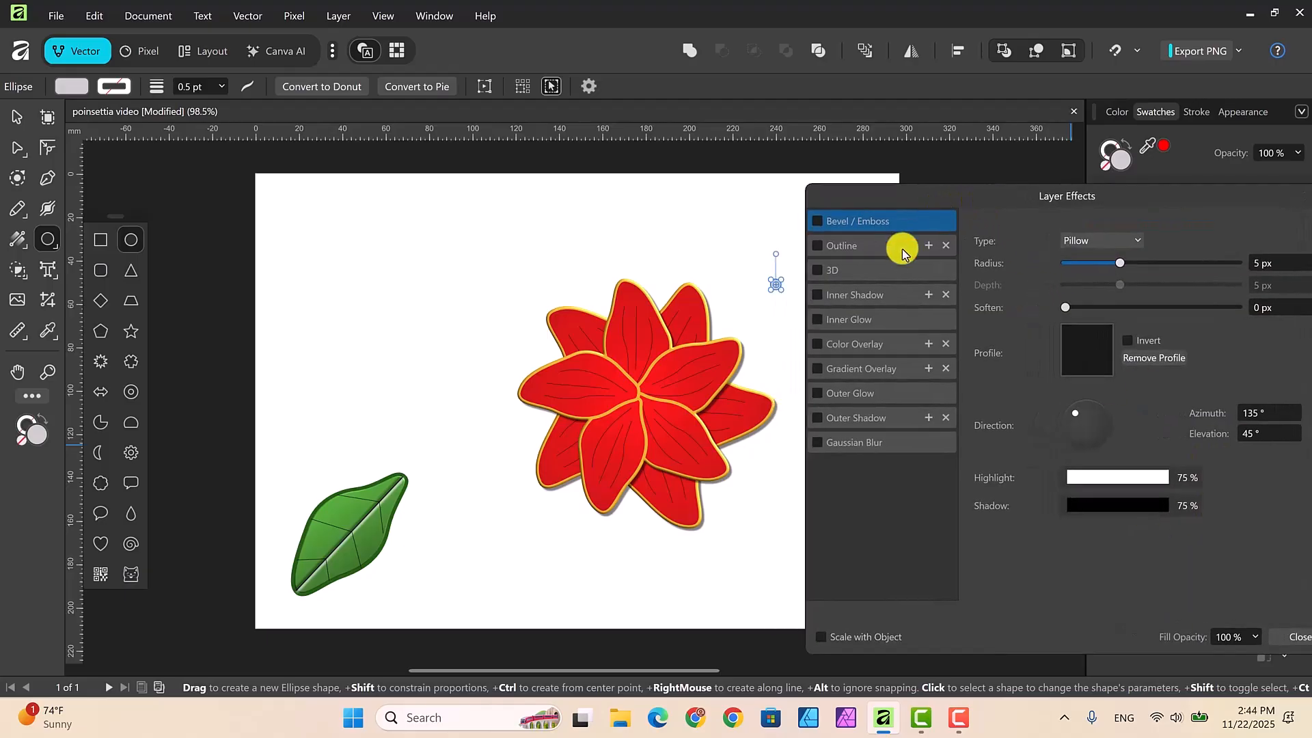
click(817, 271)
click(863, 272)
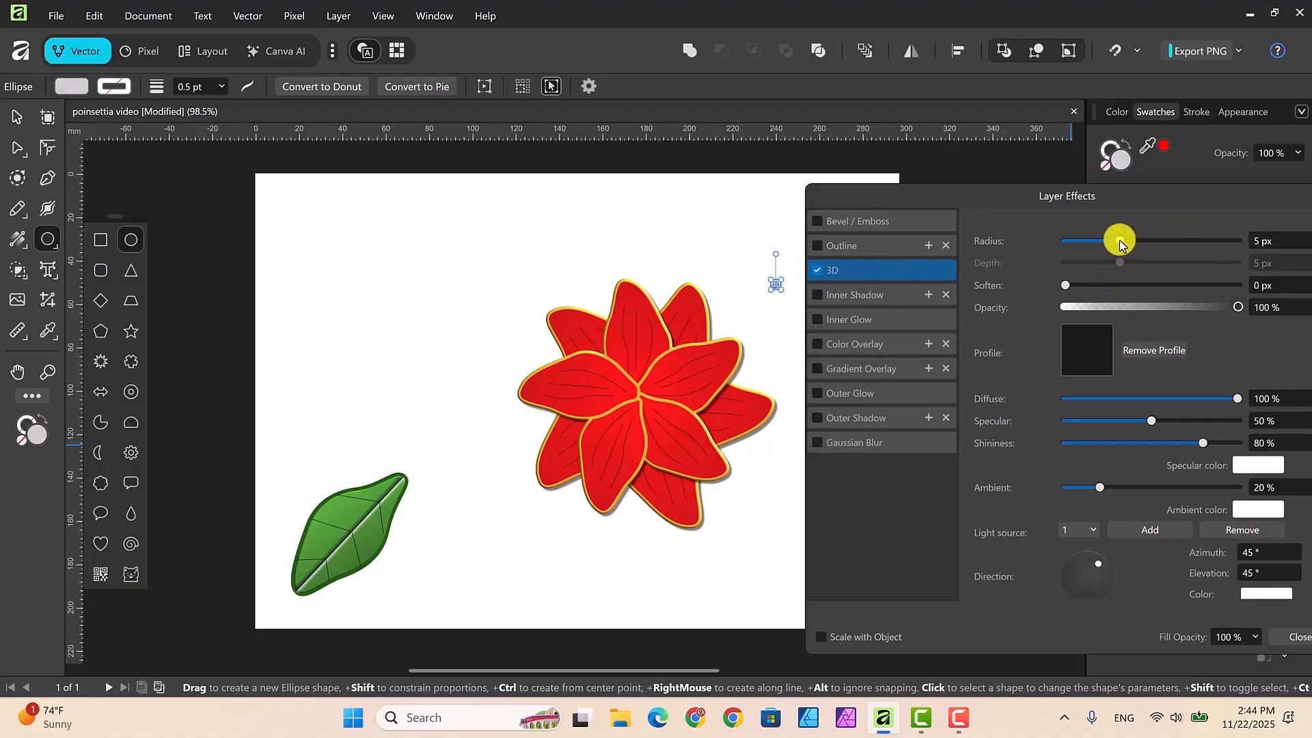
drag(1119, 243, 1125, 244)
click(818, 395)
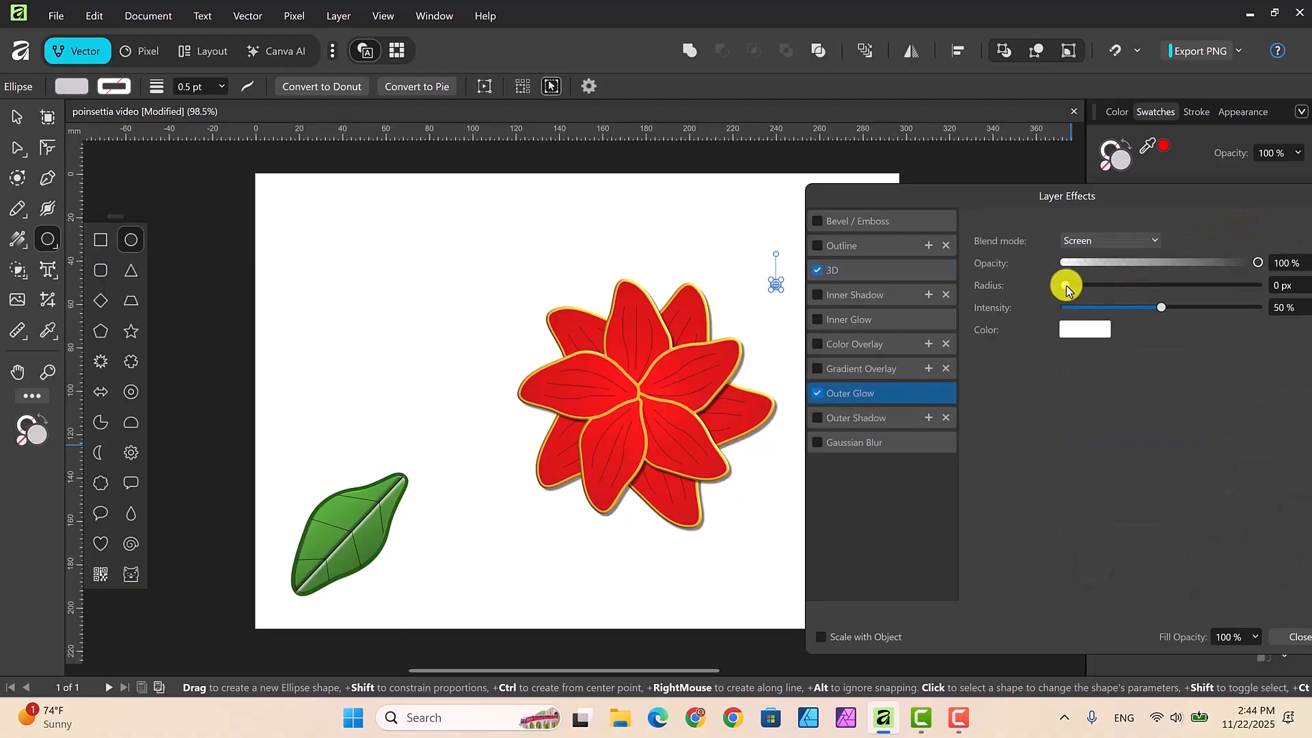
drag(1070, 288, 1123, 290)
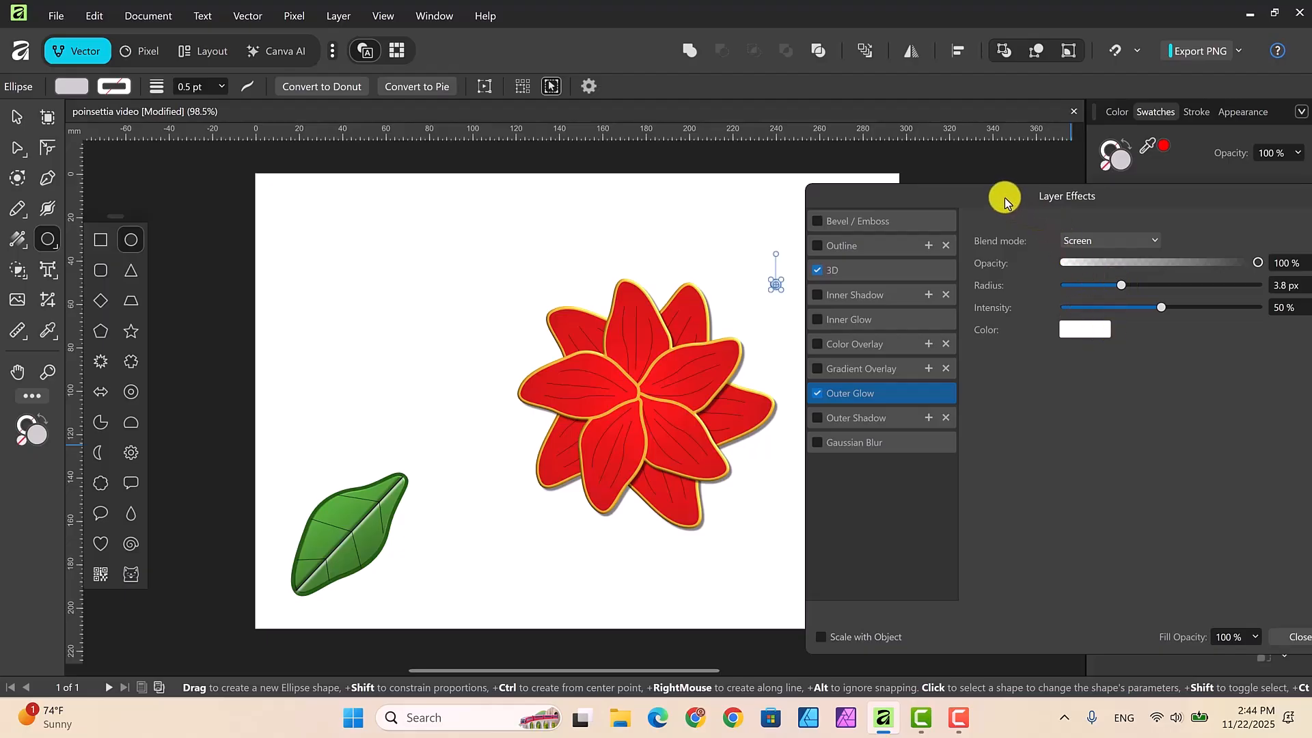
drag(1004, 201, 378, 199)
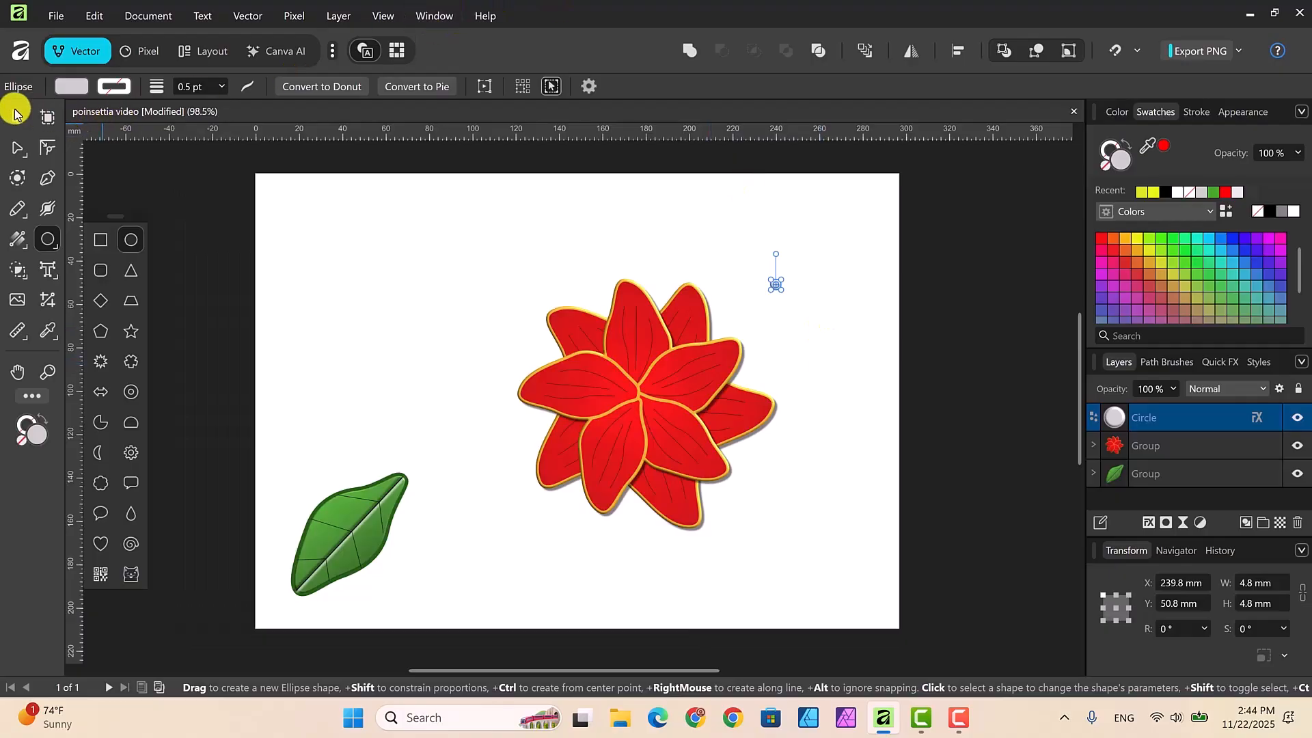
Step: Duplicate the small gray circle several times in place
key(v)
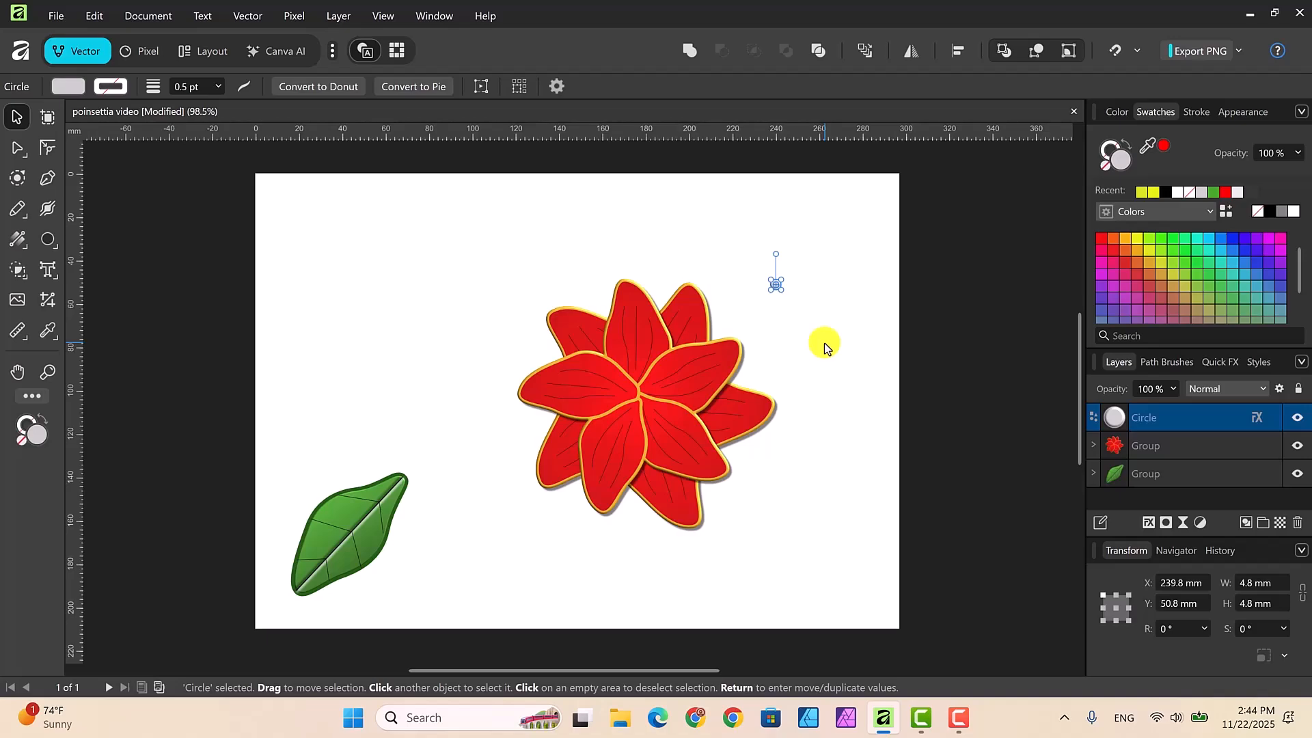
key(ctrl+j)
key(ctrl+j)
key(ctrl+j)
key(ctrl+j)
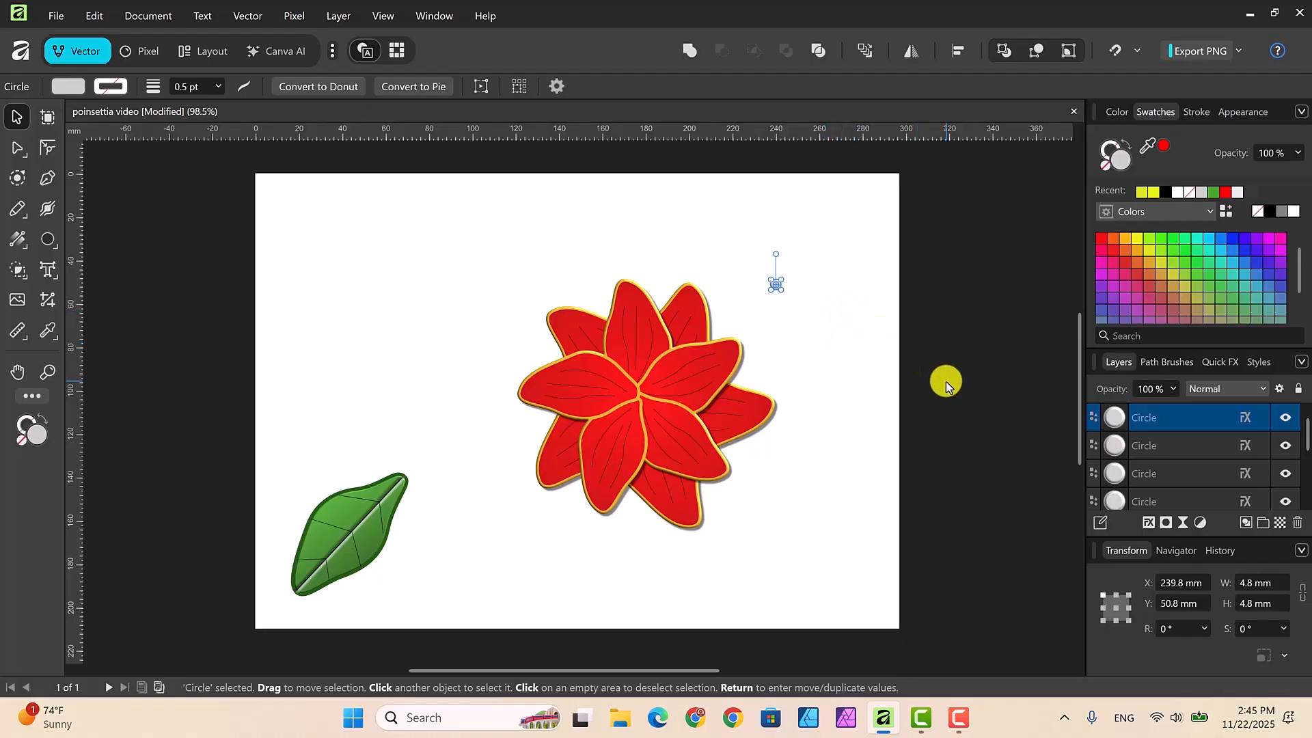
Step: Move the small gray circles one by one onto the flower's center, arranging them in a tight cluster
key(ctrl+plus)
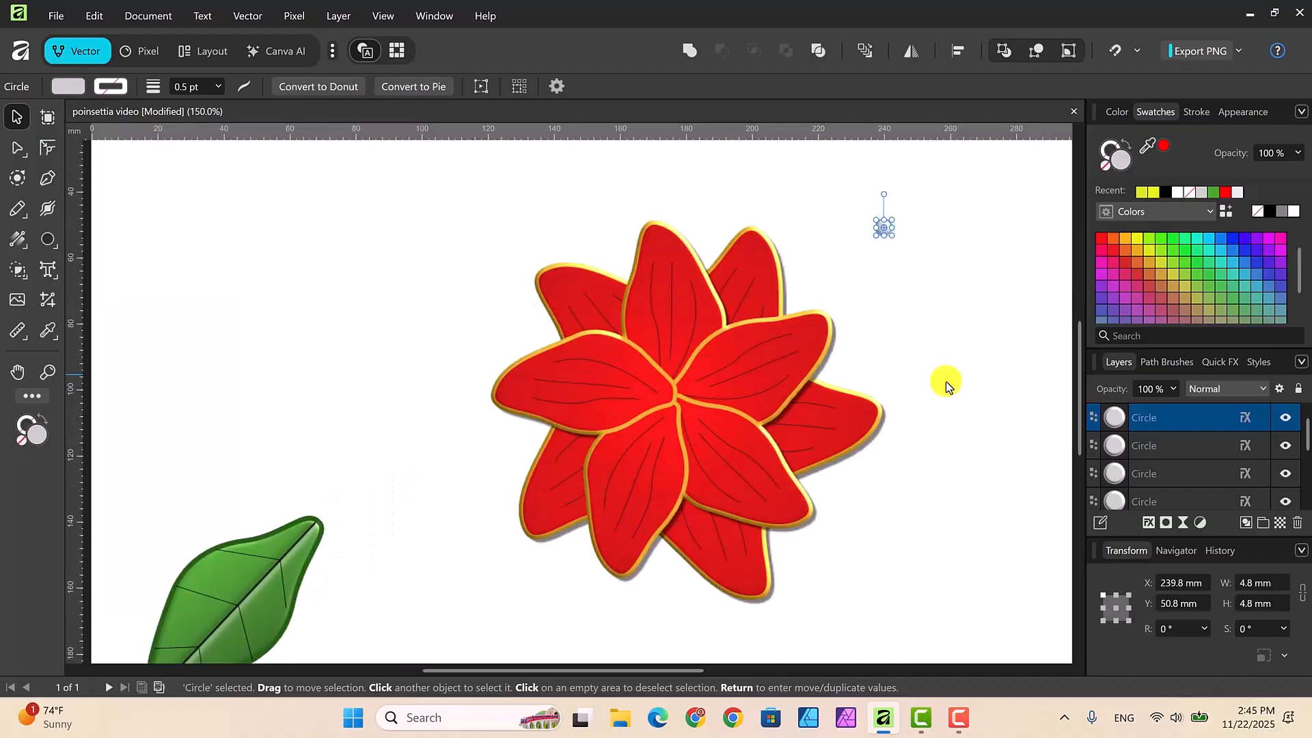
key(ctrl+plus)
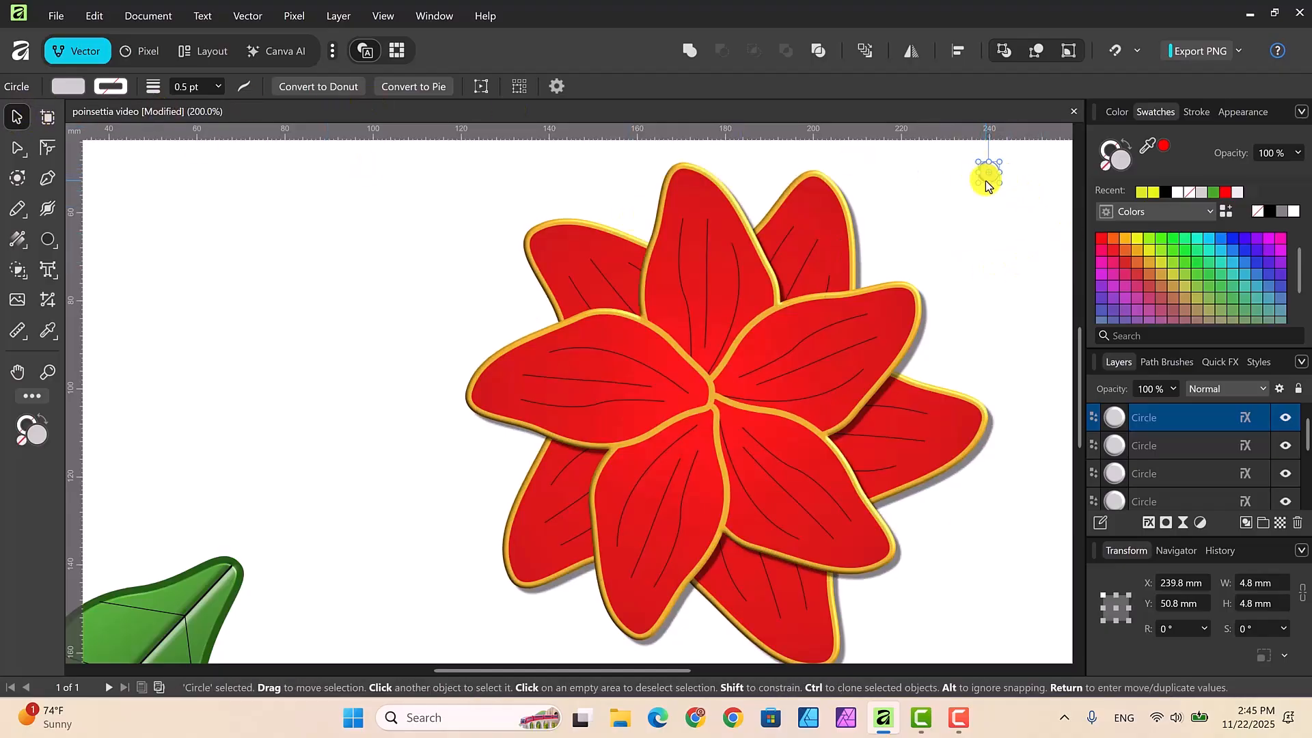
drag(985, 183, 707, 382)
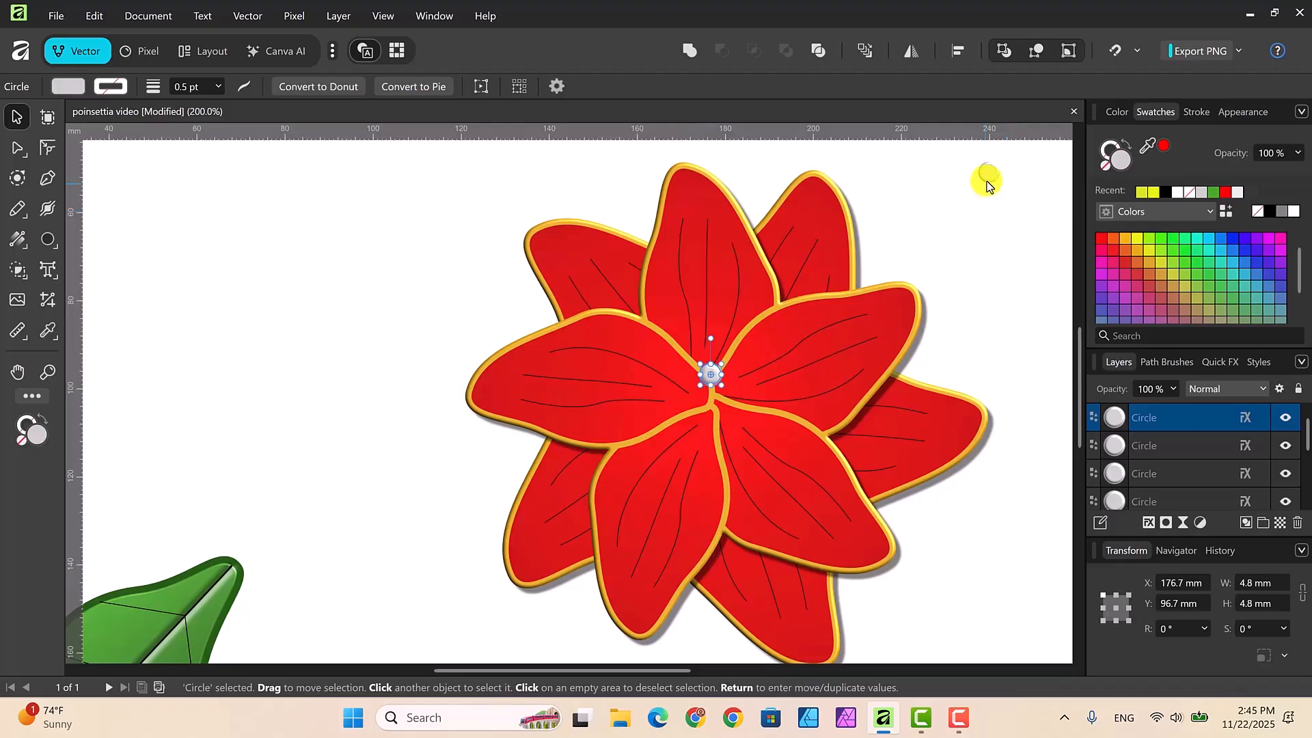
drag(987, 181, 726, 393)
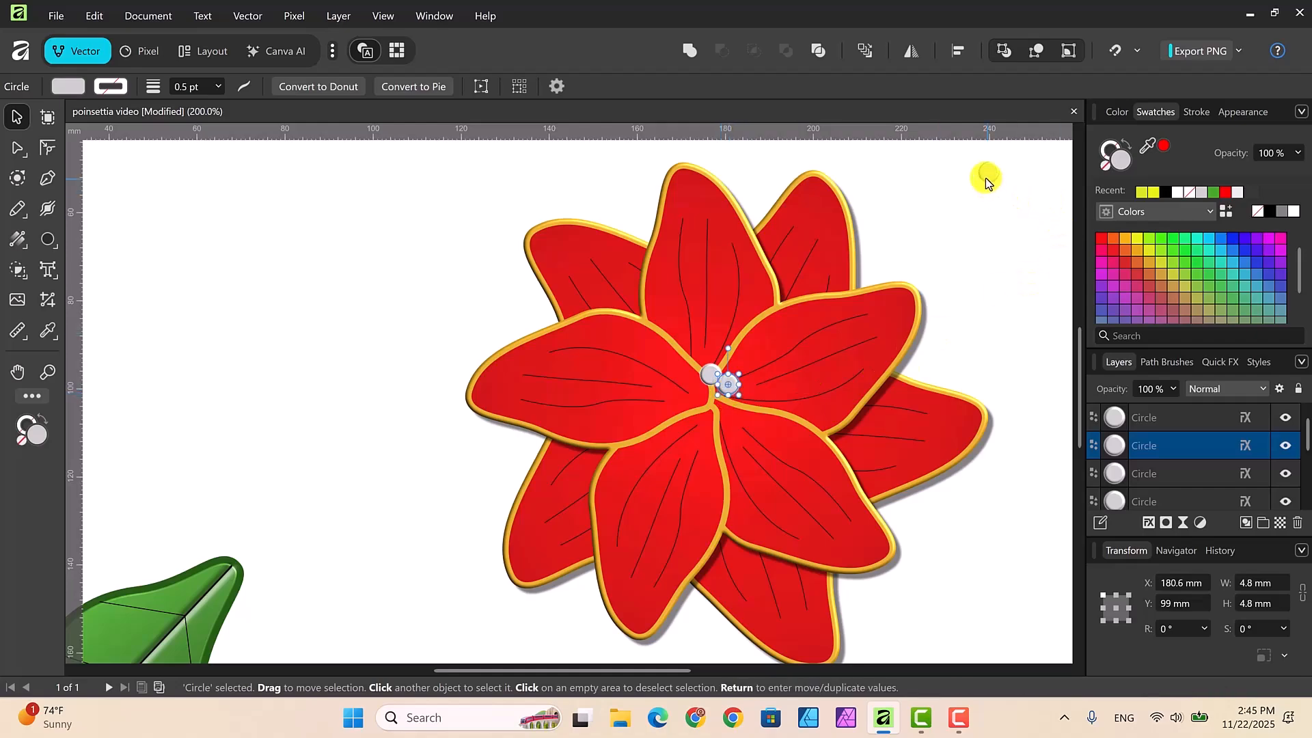
drag(986, 176, 708, 400)
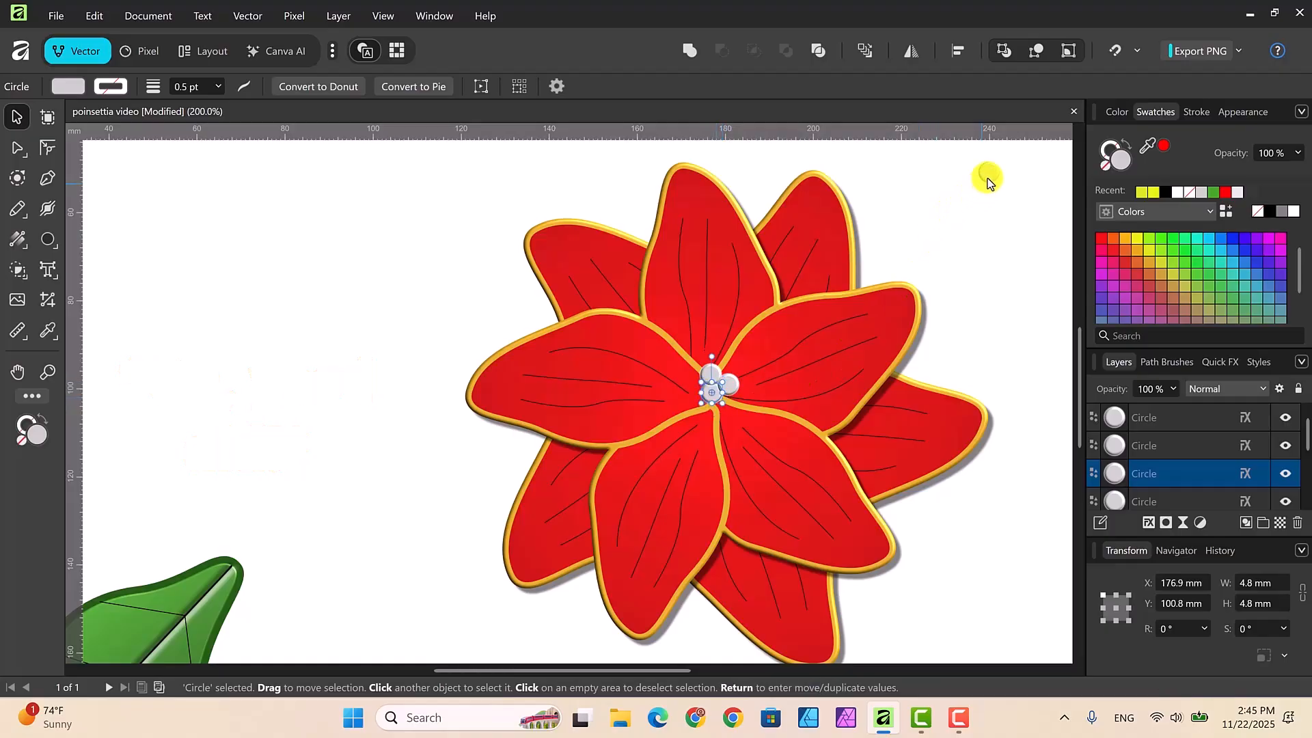
drag(987, 179, 729, 404)
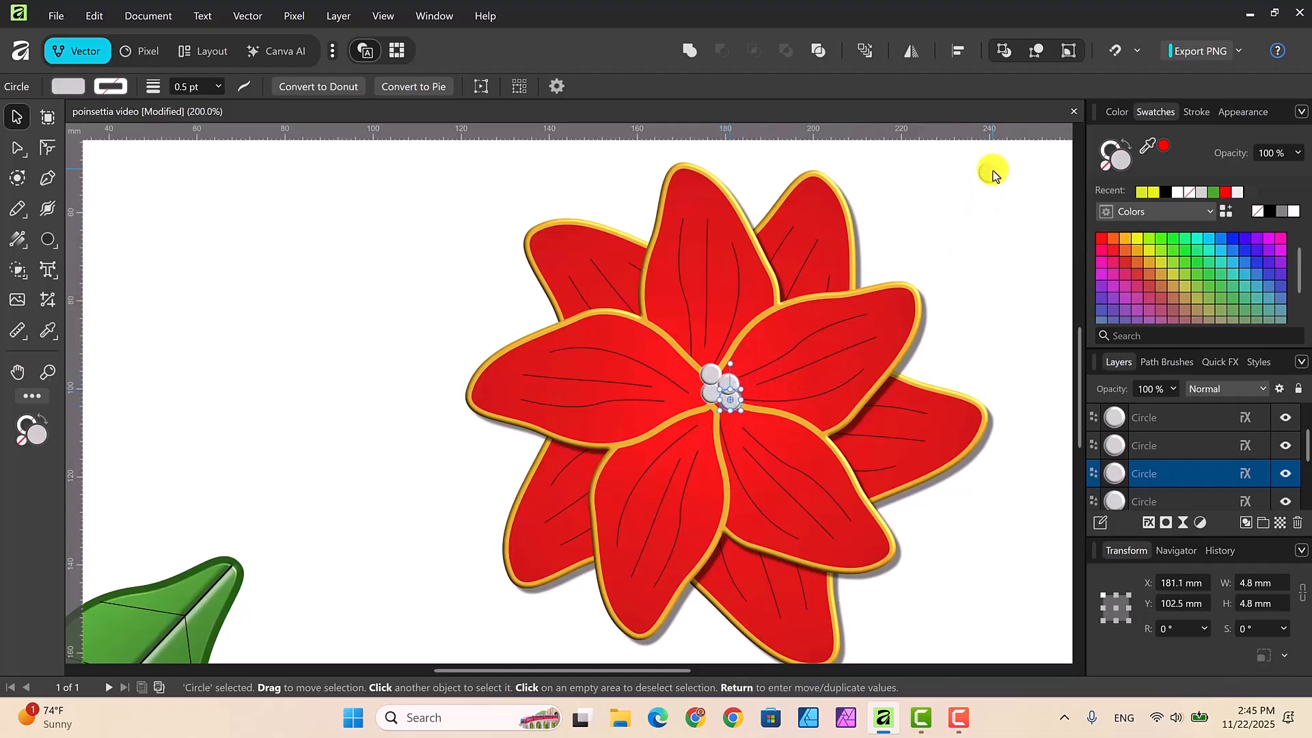
drag(993, 175, 709, 413)
key(ctrl+shift+])
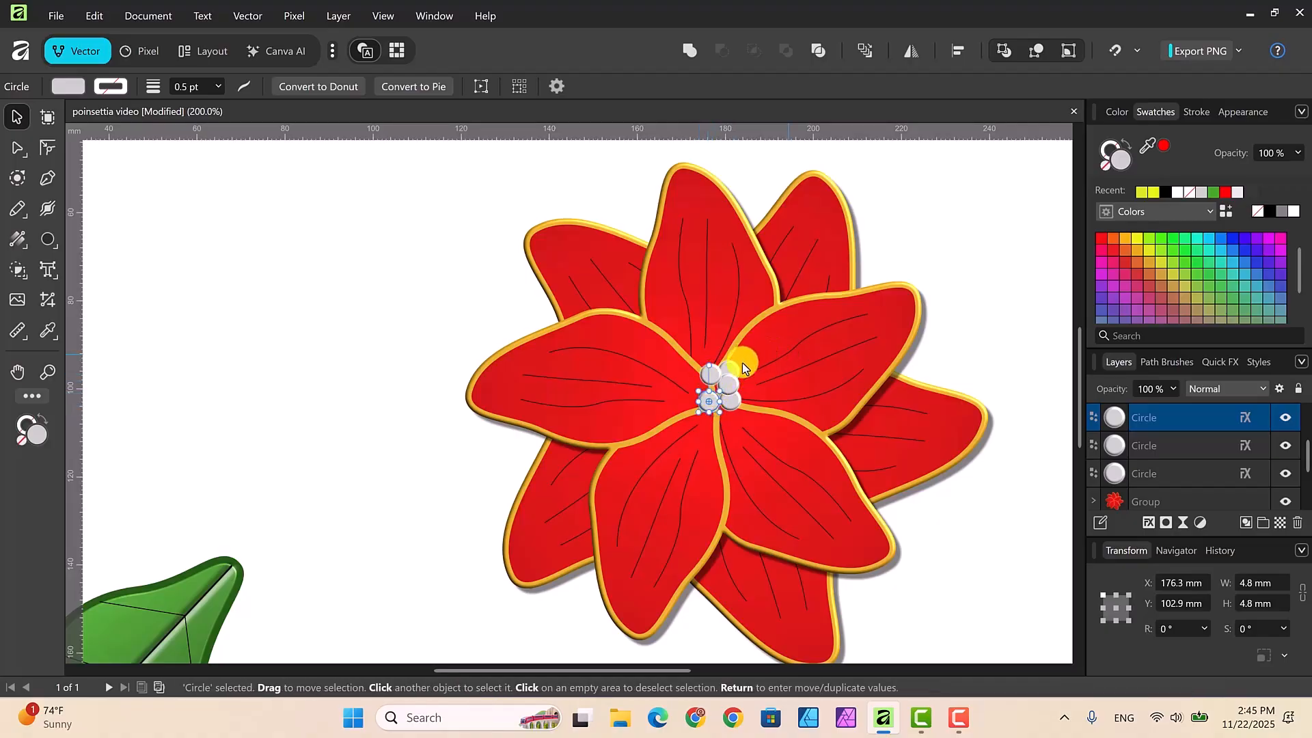
drag(742, 364, 713, 388)
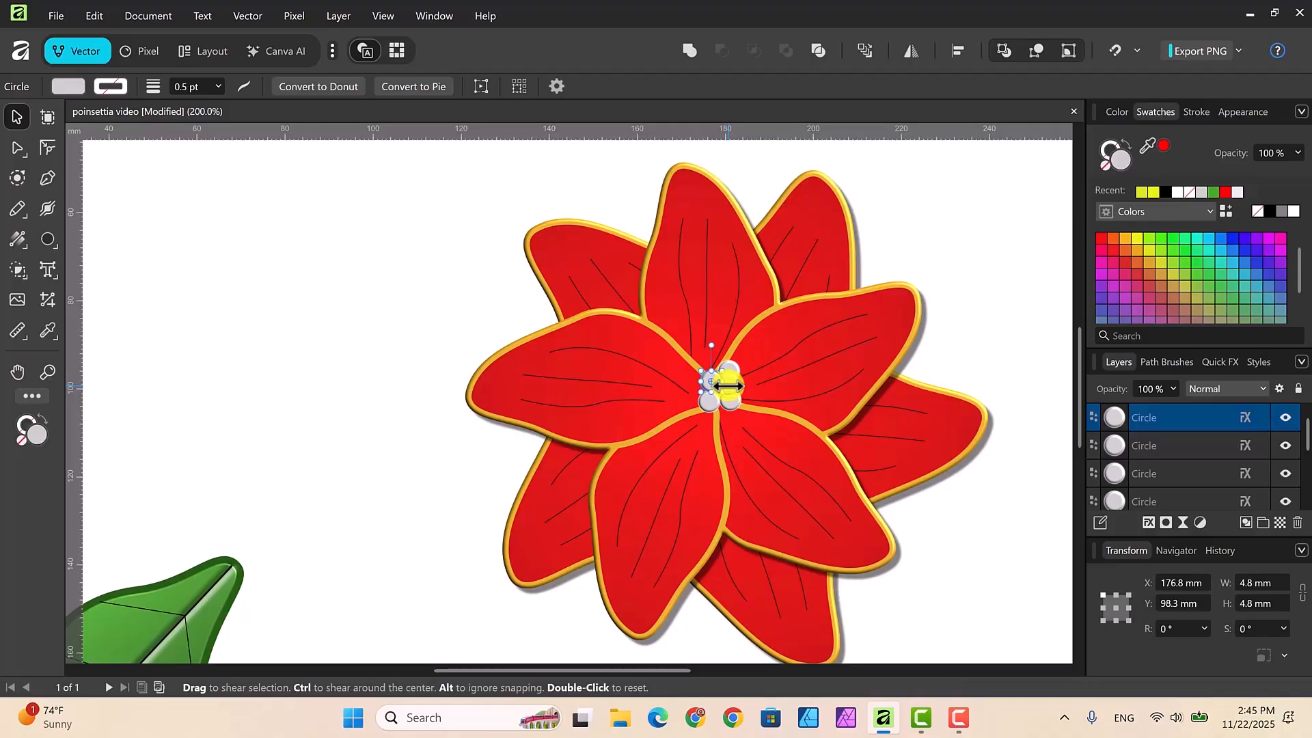
Step: Reposition two small gray circles to tighten the cluster, one in its middle and one at its upper-right edge
drag(733, 389, 727, 392)
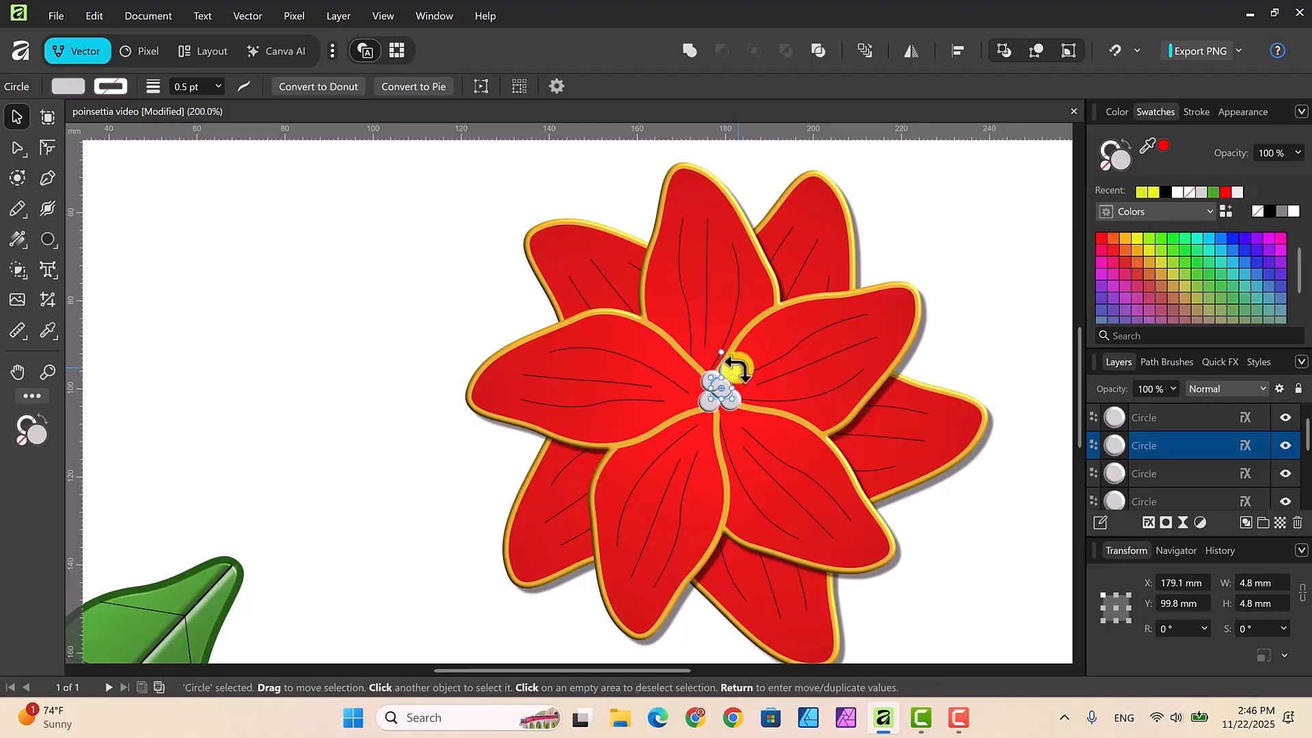
click(738, 370)
drag(740, 374, 741, 380)
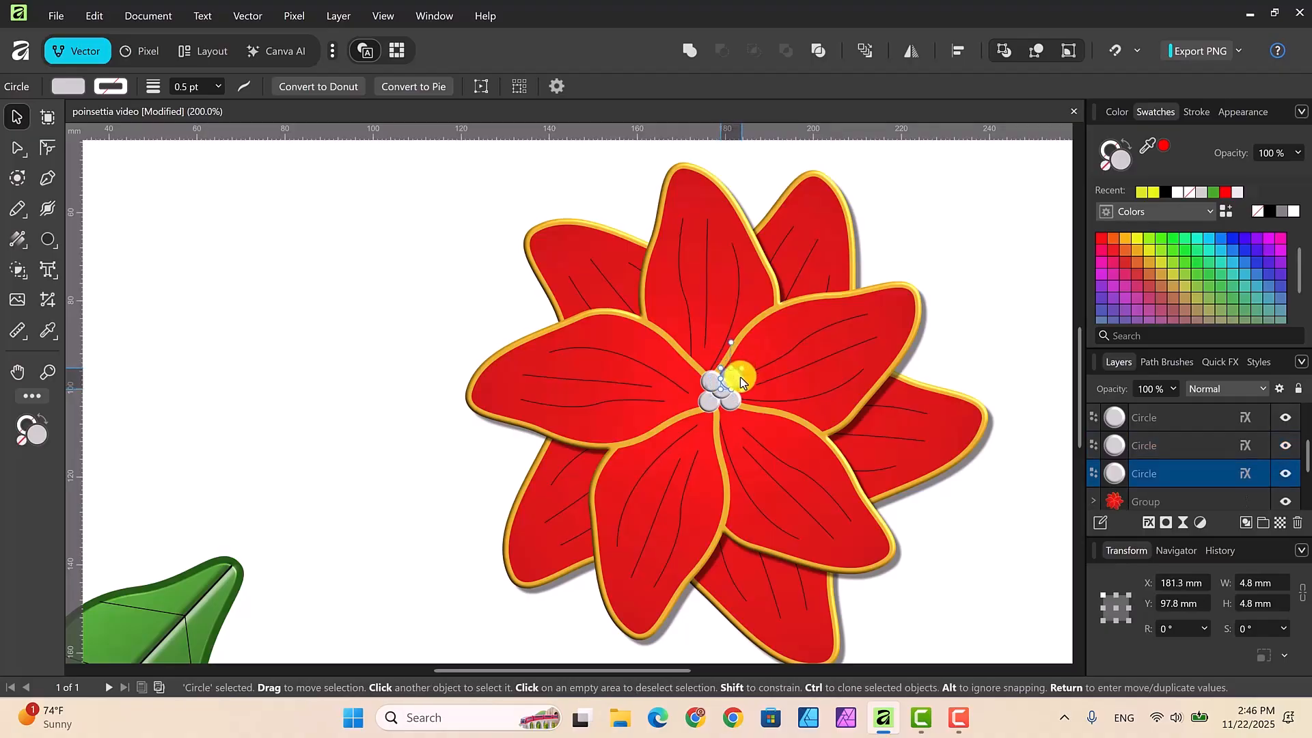
click(966, 239)
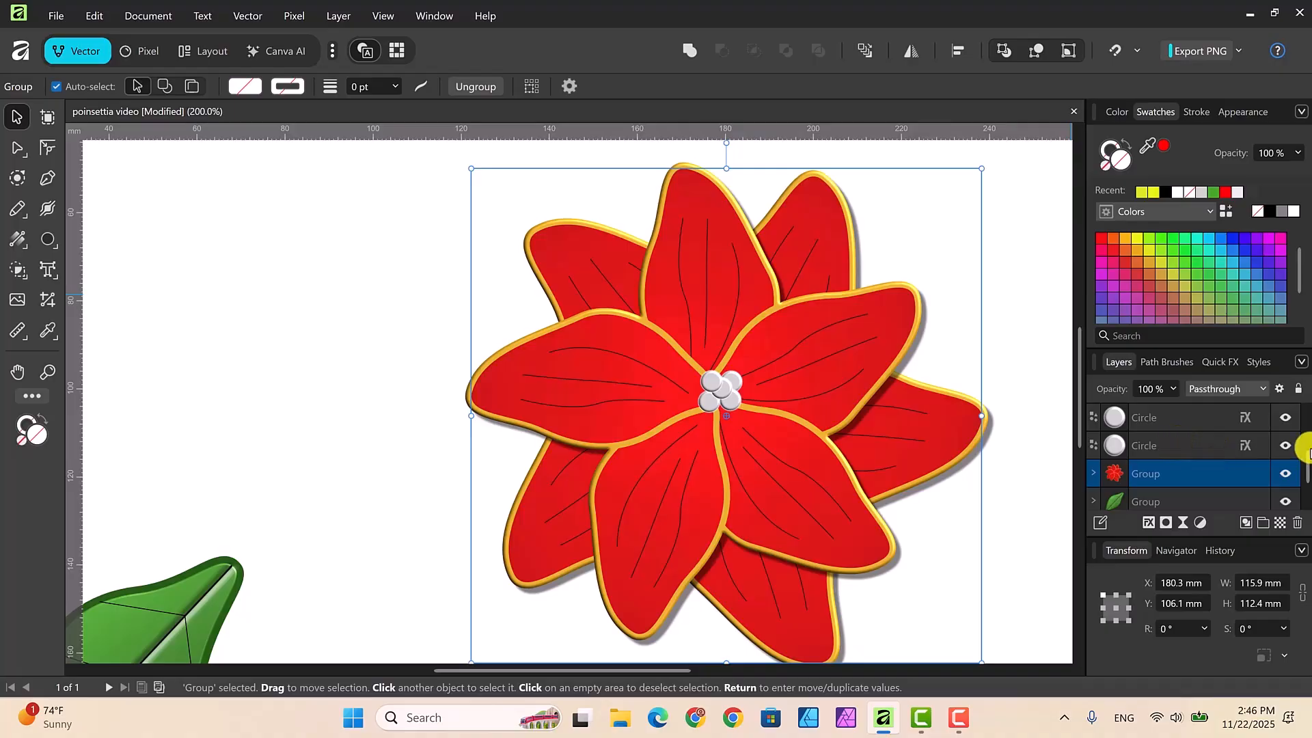
Step: Group the five small gray circles and shift the group onto the exact center of the flower
drag(1306, 466, 1307, 419)
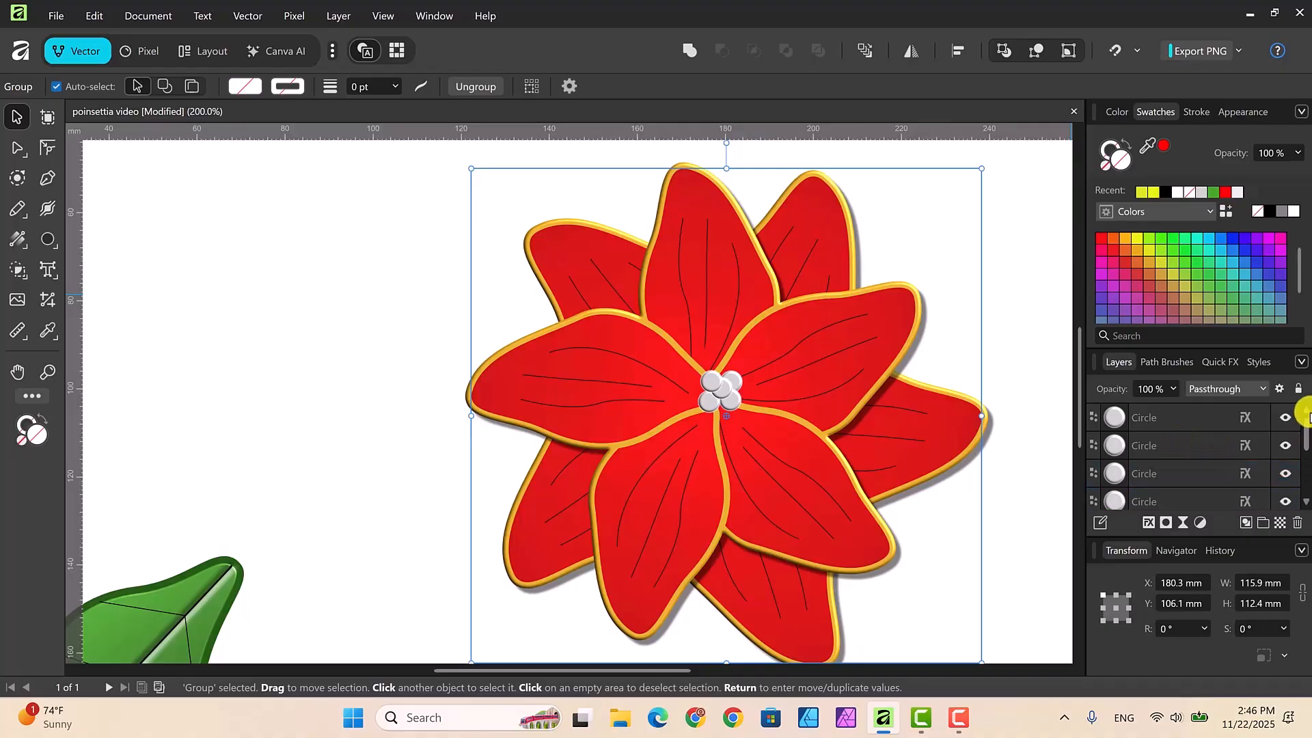
click(1195, 421)
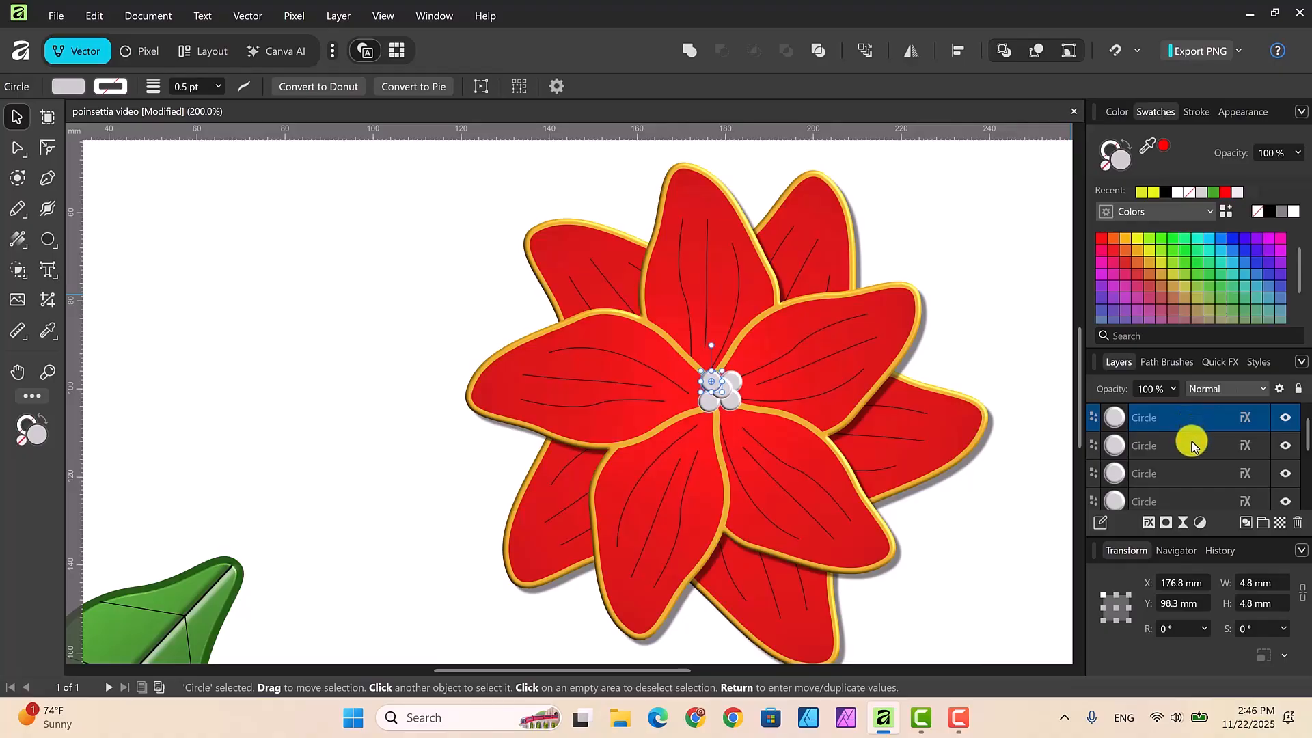
shift+click(1190, 447)
shift+click(1190, 474)
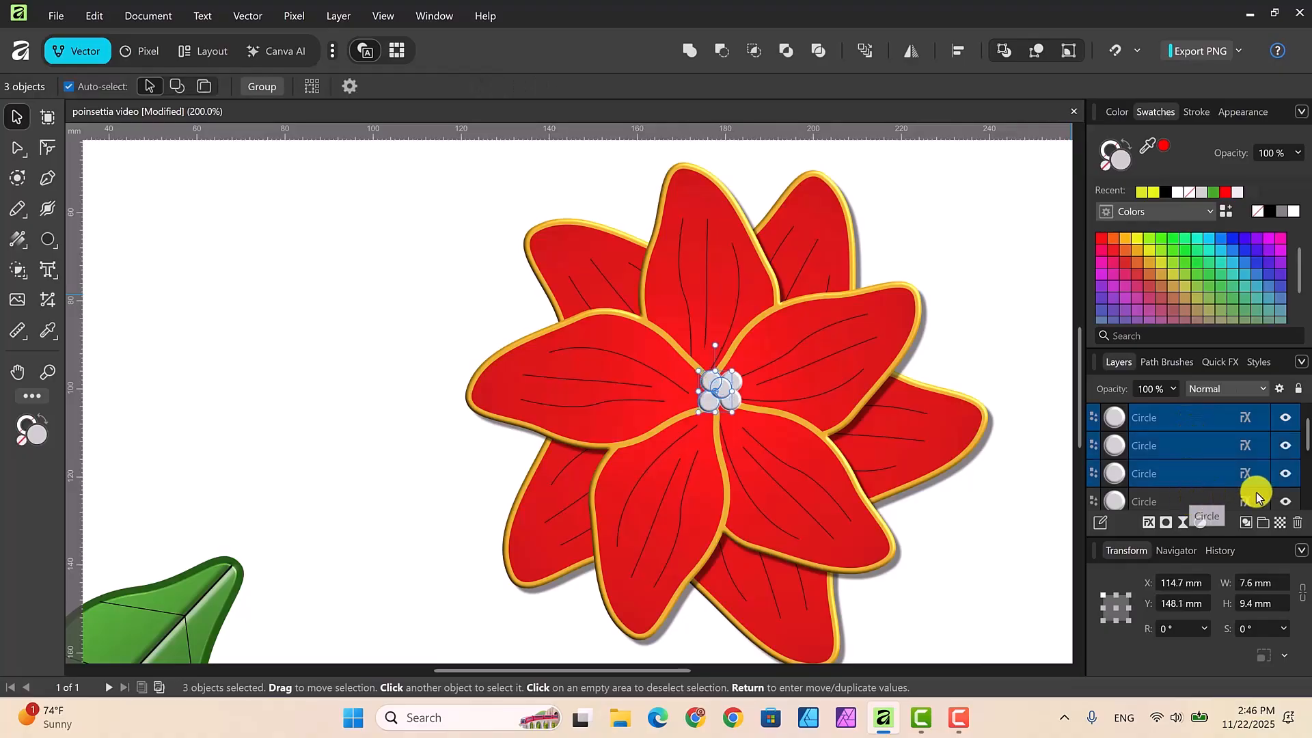
shift+click(1256, 497)
shift+click(1218, 499)
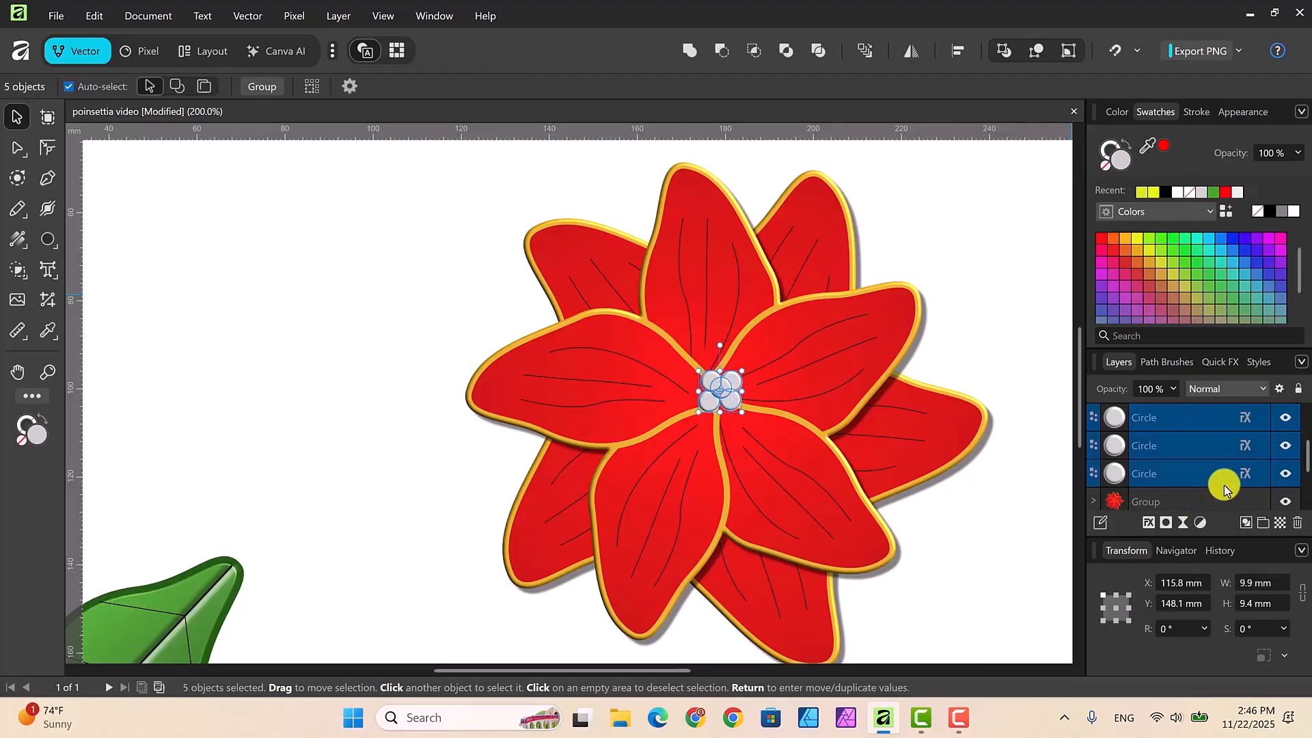
right_click(1190, 445)
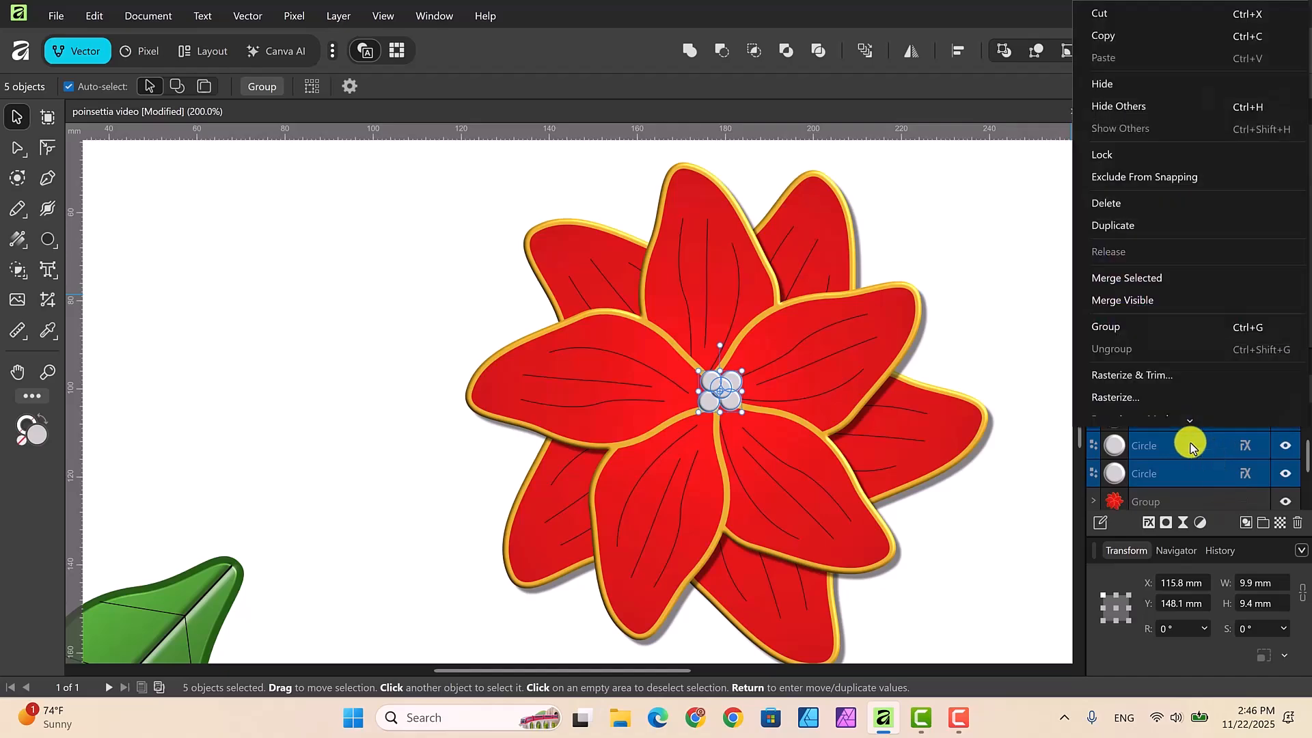
click(1112, 327)
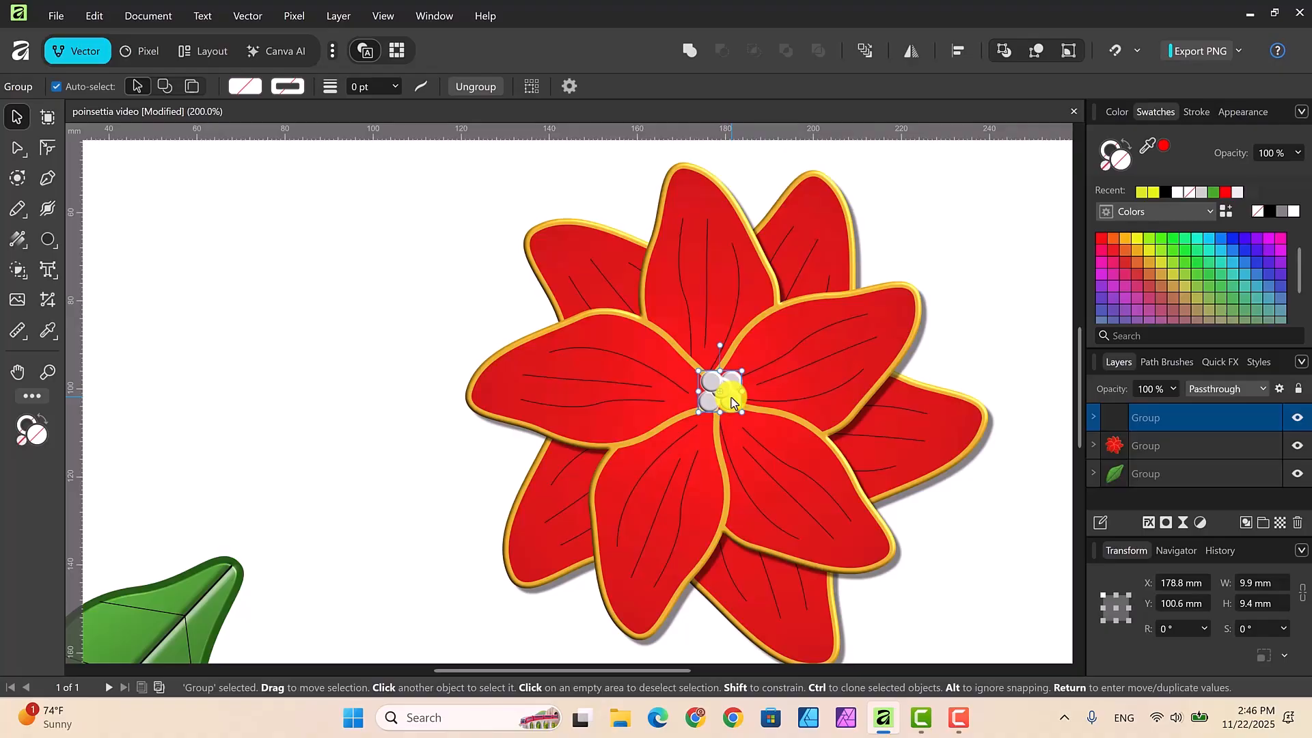
drag(731, 402, 725, 408)
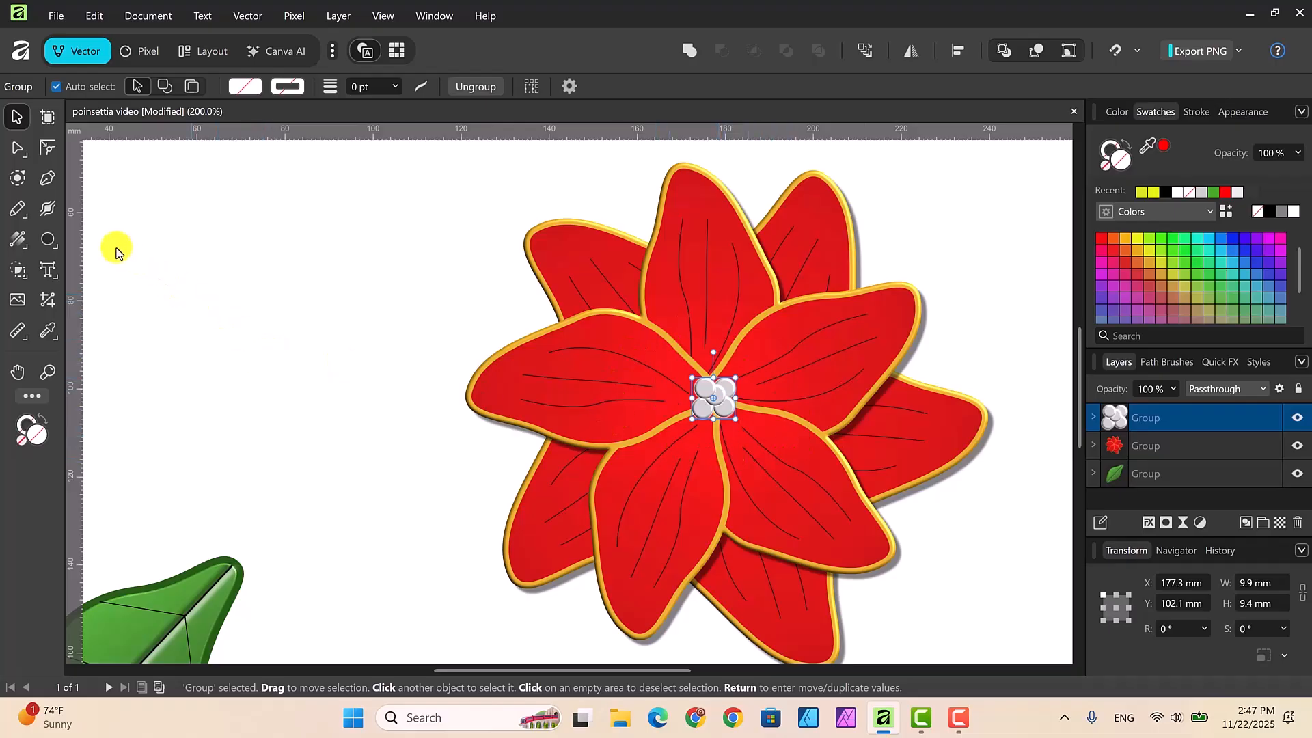
Step: Draw a five-pointed star about 21.7 mm wide on the blank area beside the flower and fill it yellow
click(55, 248)
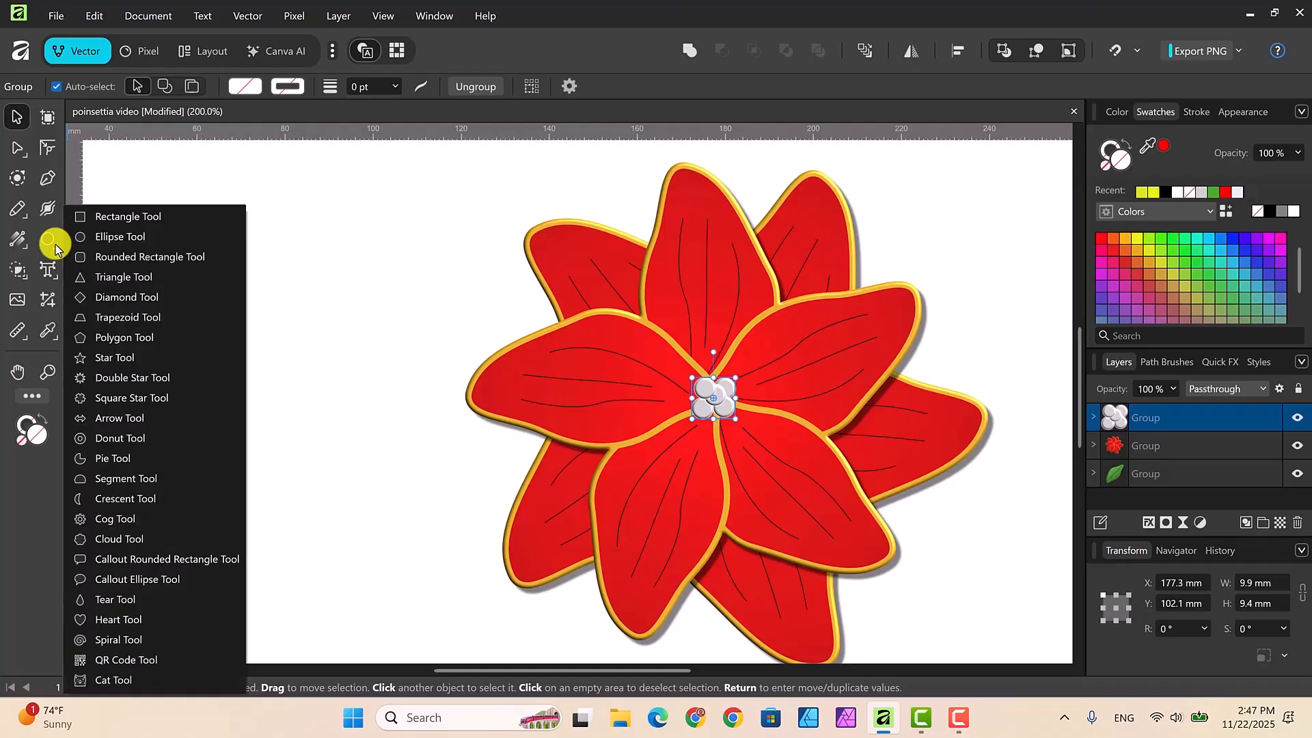
click(112, 360)
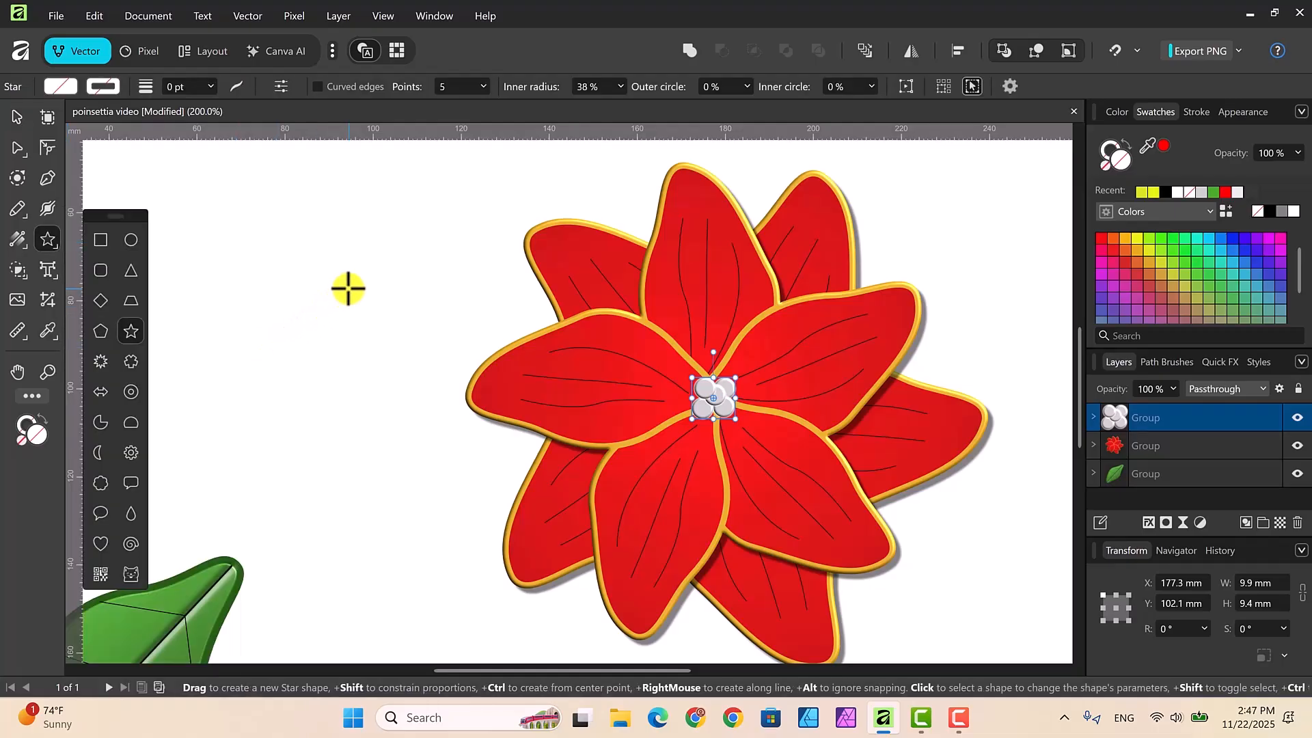
drag(331, 271, 419, 372)
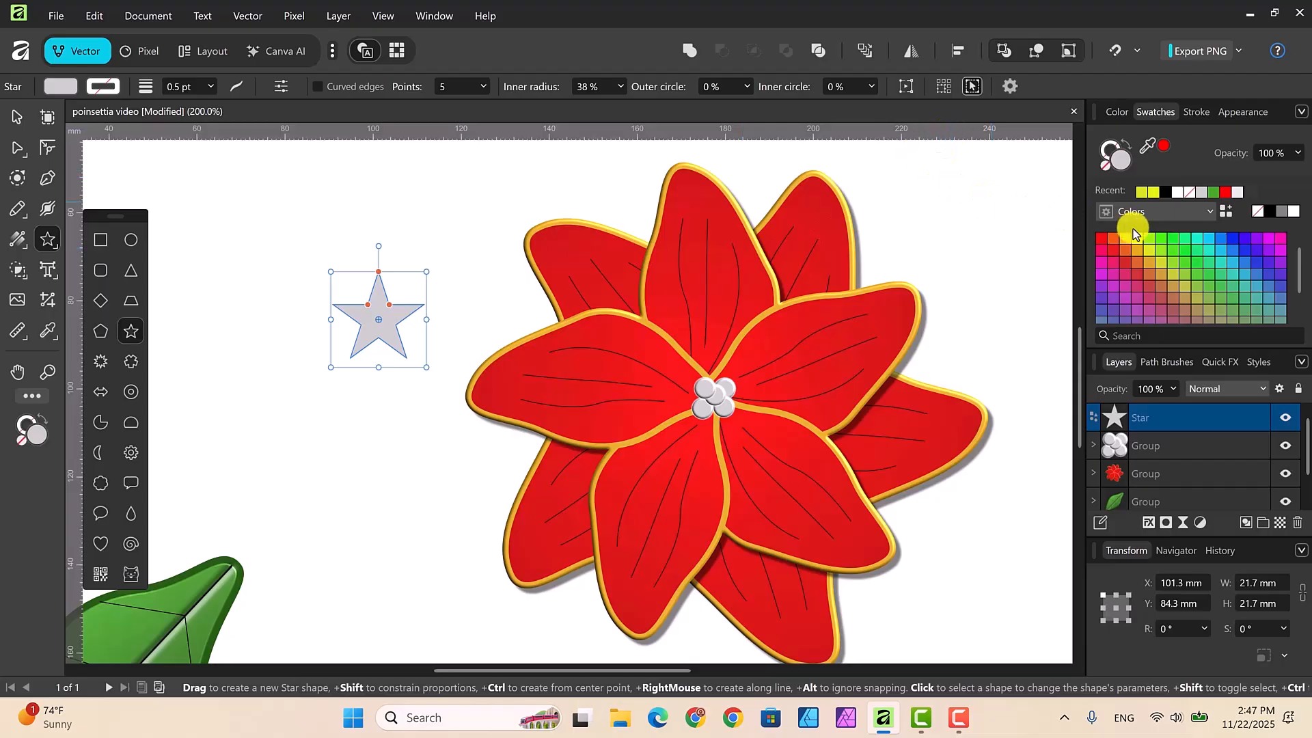
click(1151, 194)
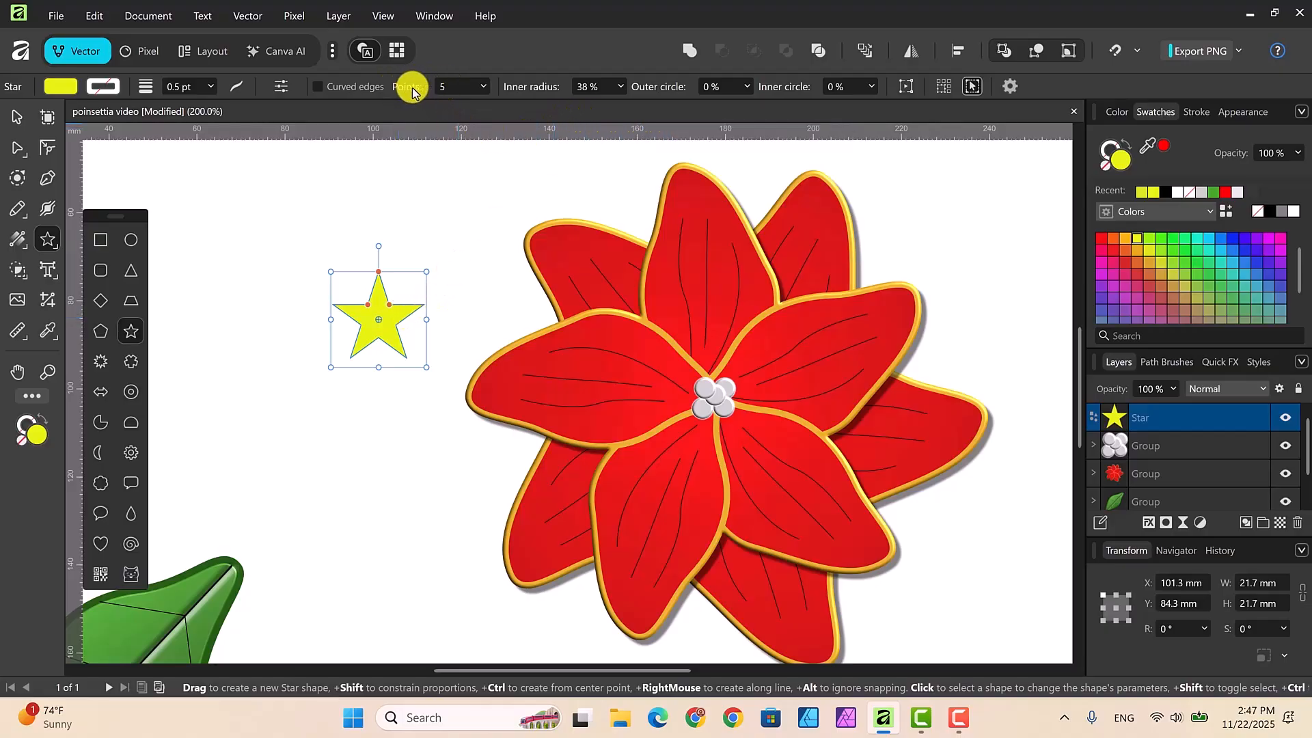
Step: Set the star's points to 41 and enlarge it to about 29.7 by 27.2 mm
click(483, 88)
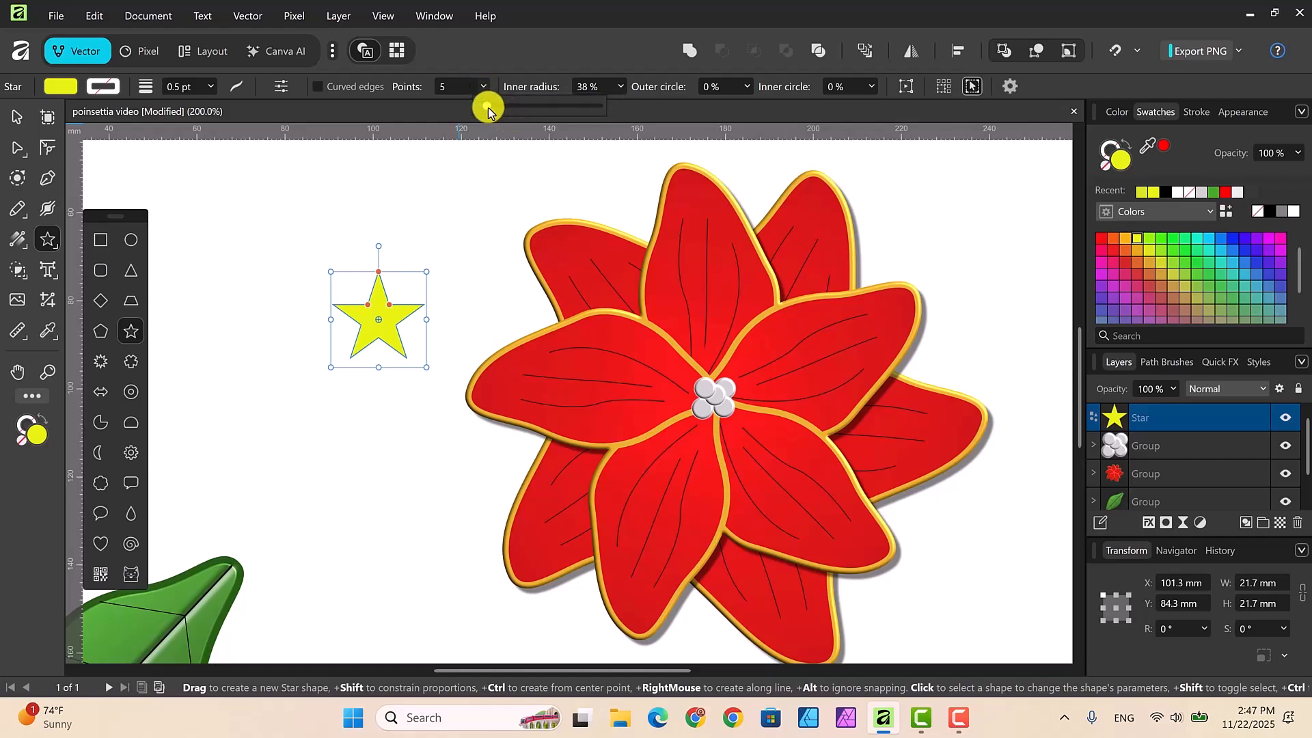
drag(488, 107, 581, 117)
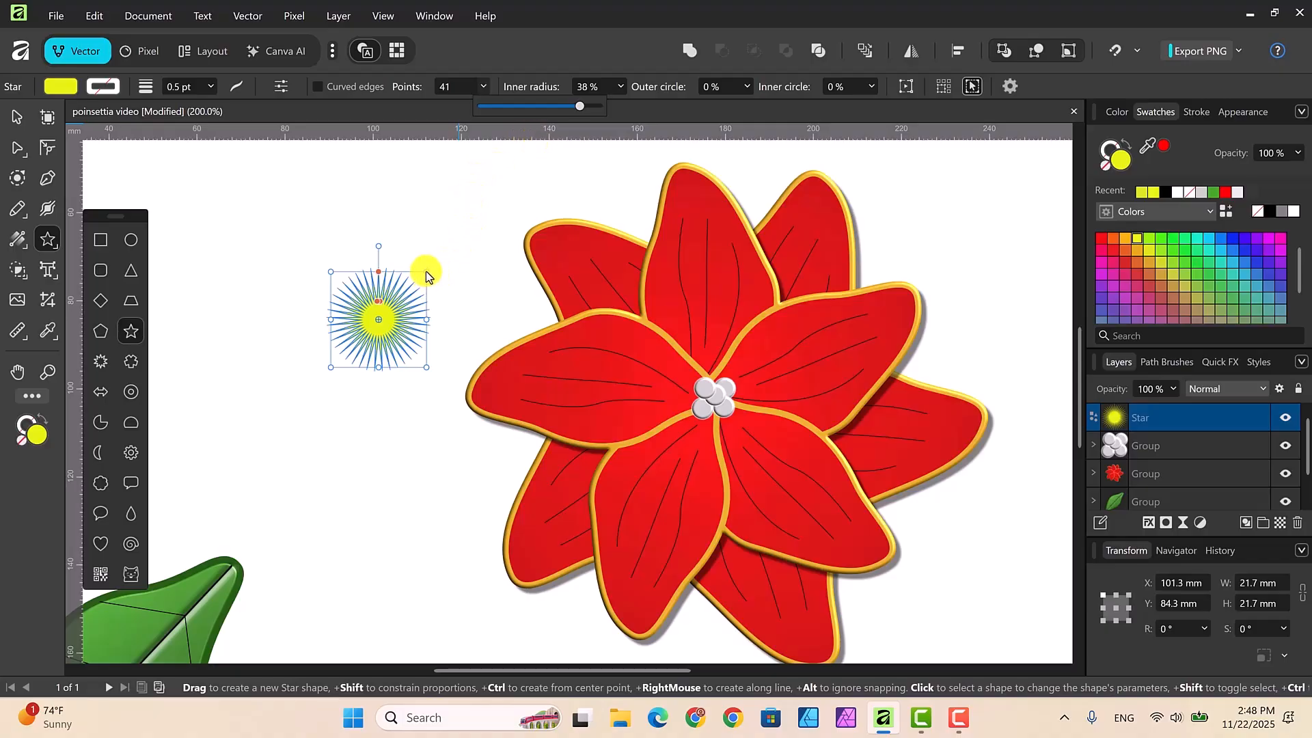
drag(425, 272, 470, 237)
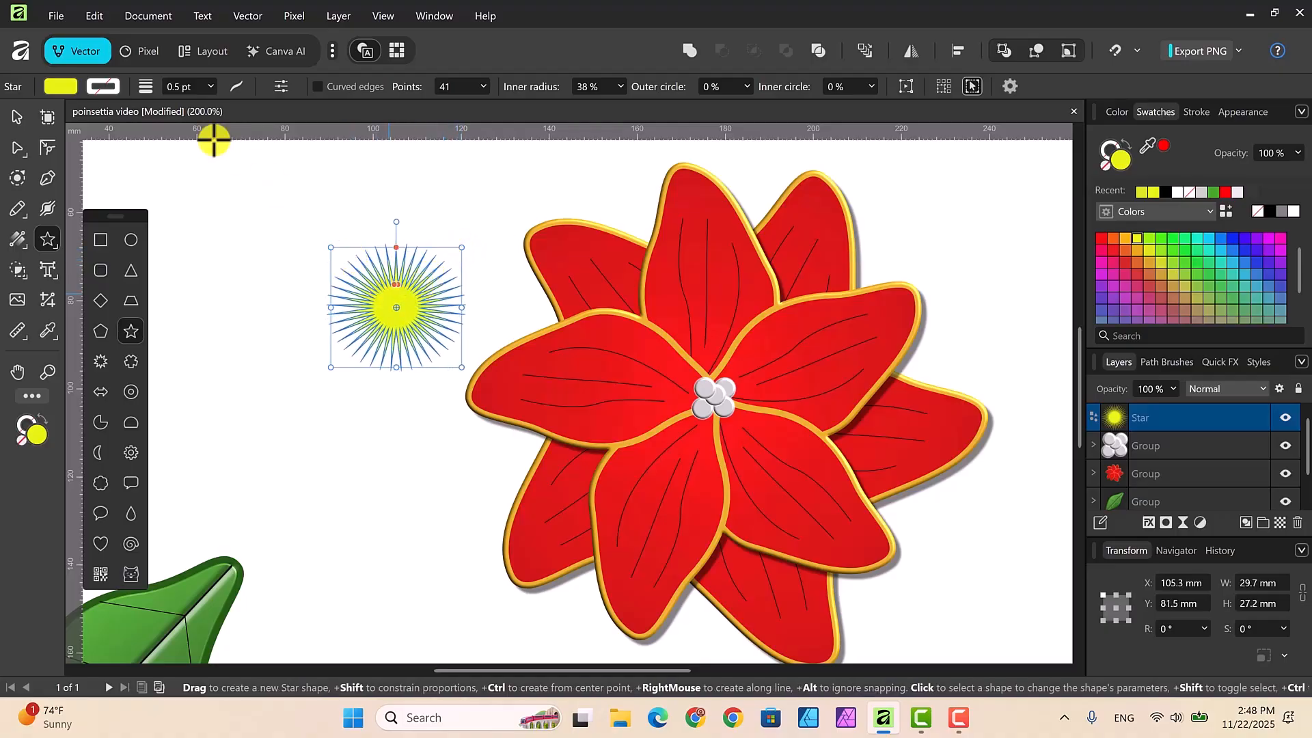
Step: Move the yellow star onto the flower's center and place it one level behind the gray circle group
click(17, 119)
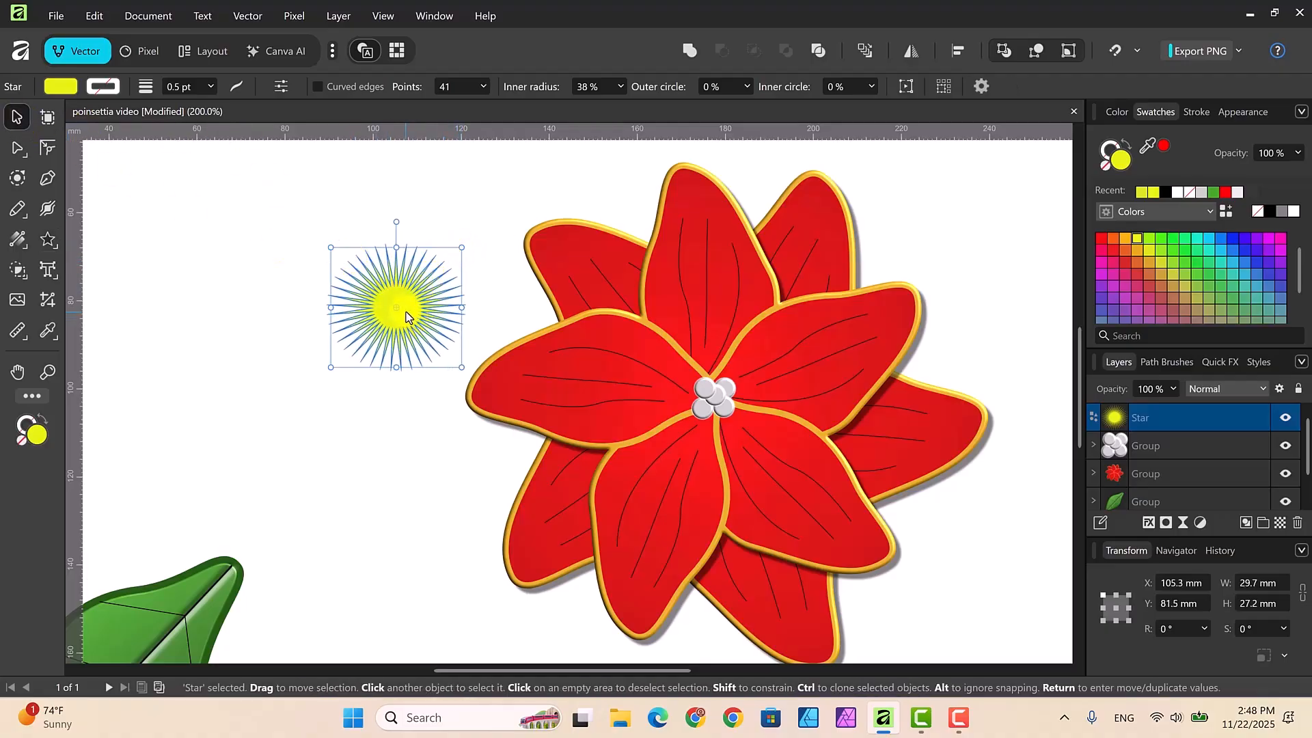
drag(408, 313, 723, 398)
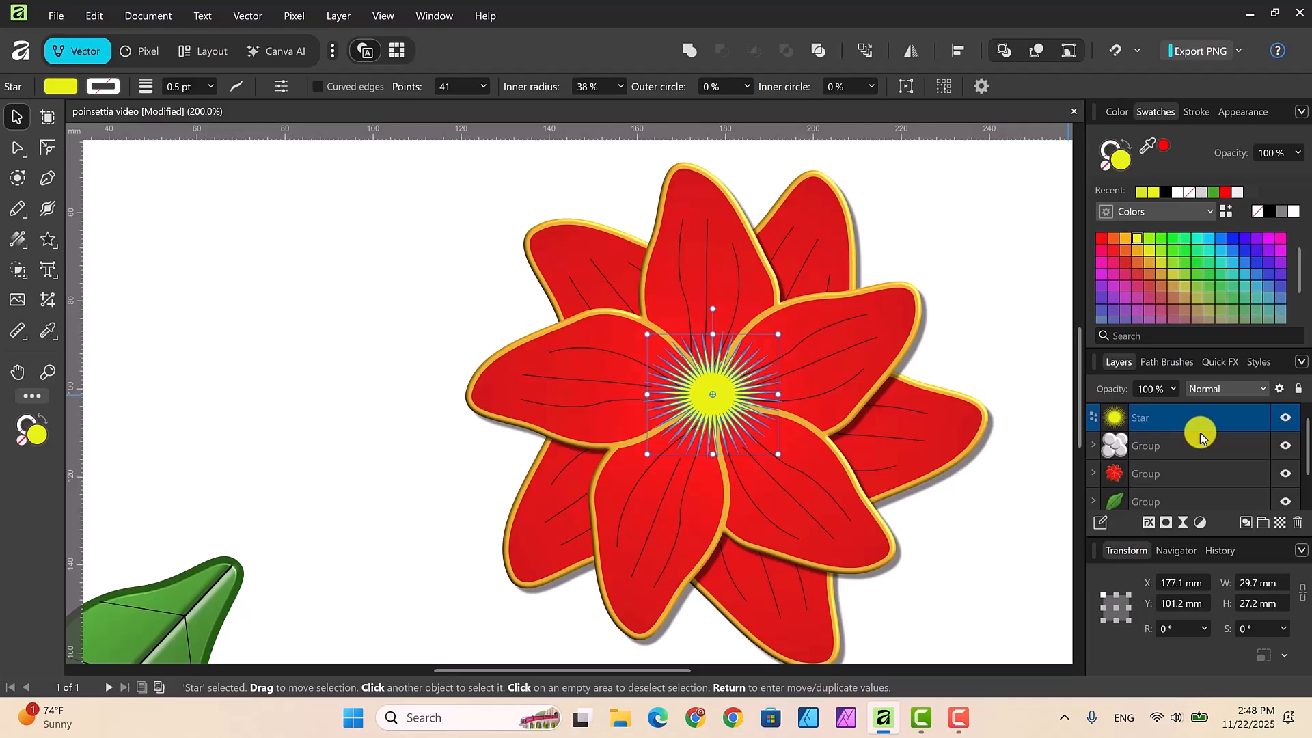
key(ctrl+bracketleft)
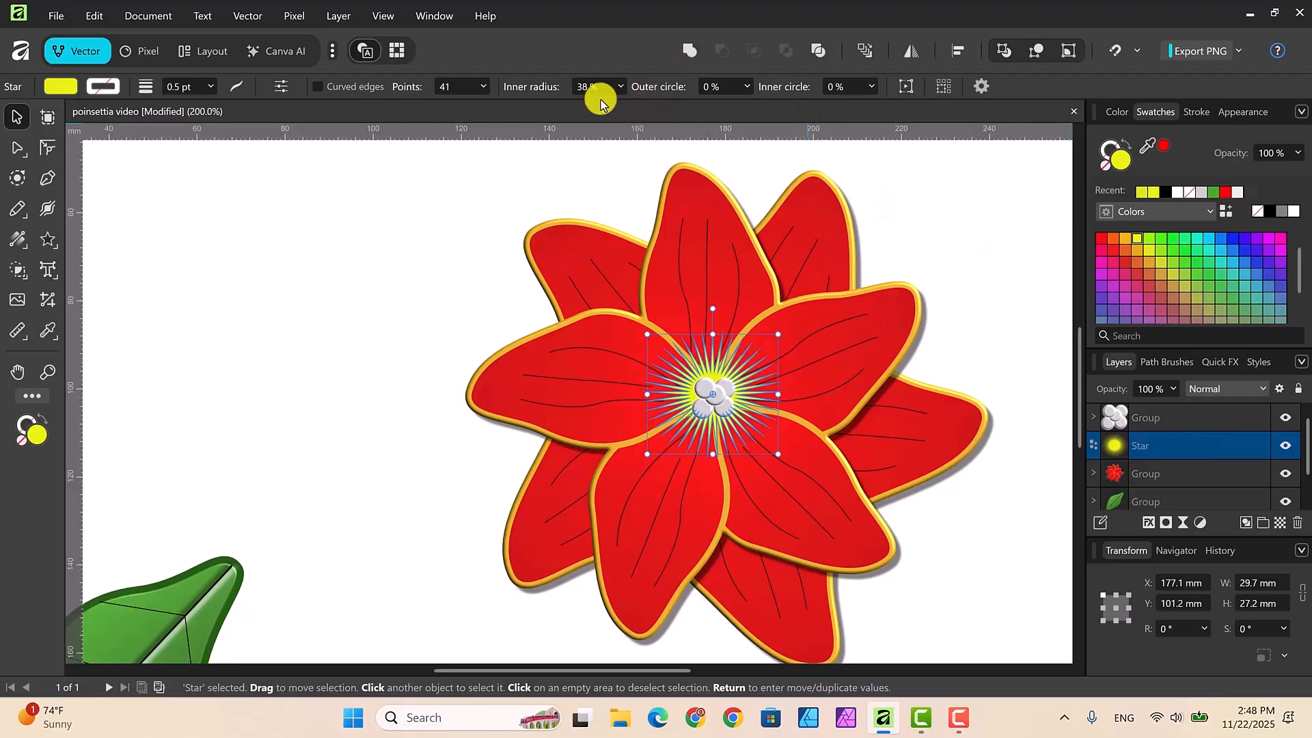
Step: Set the star's inner radius to 32 %, enlarge it to about 36.7 by 31.8 mm and recenter it behind the circles
click(622, 89)
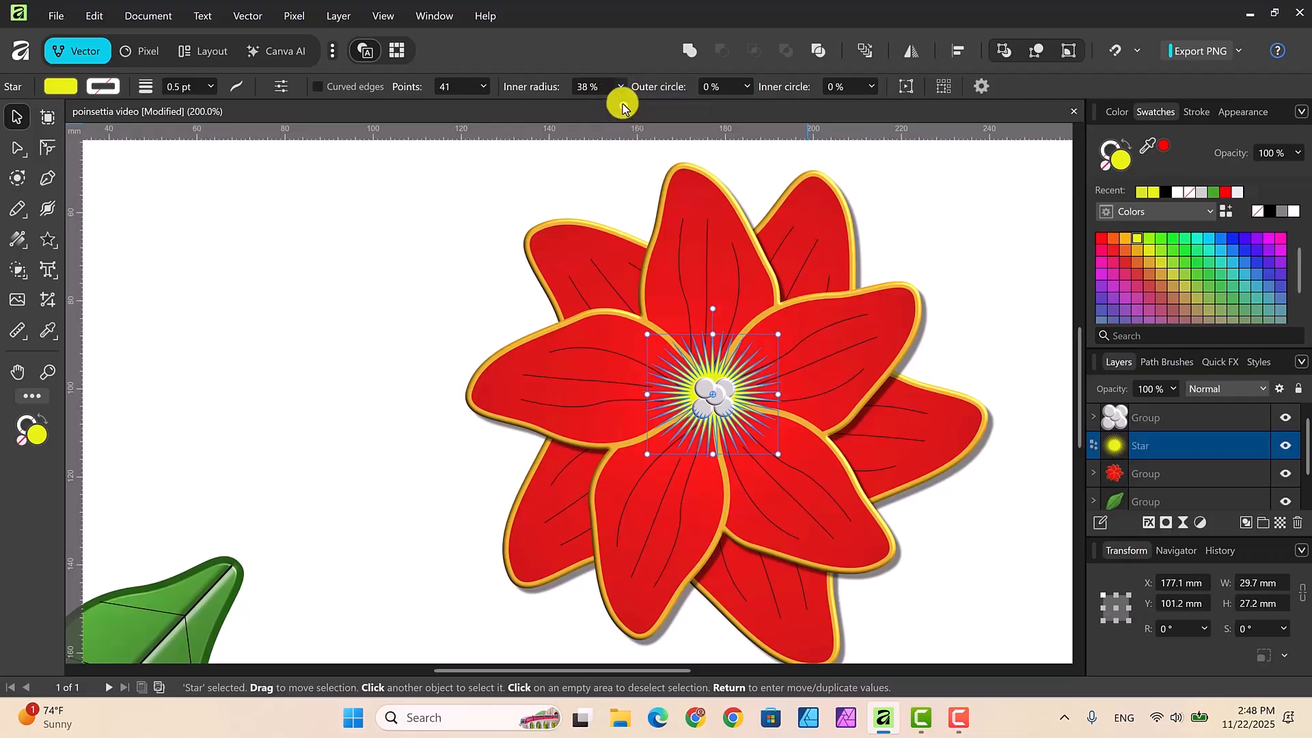
drag(622, 106, 617, 110)
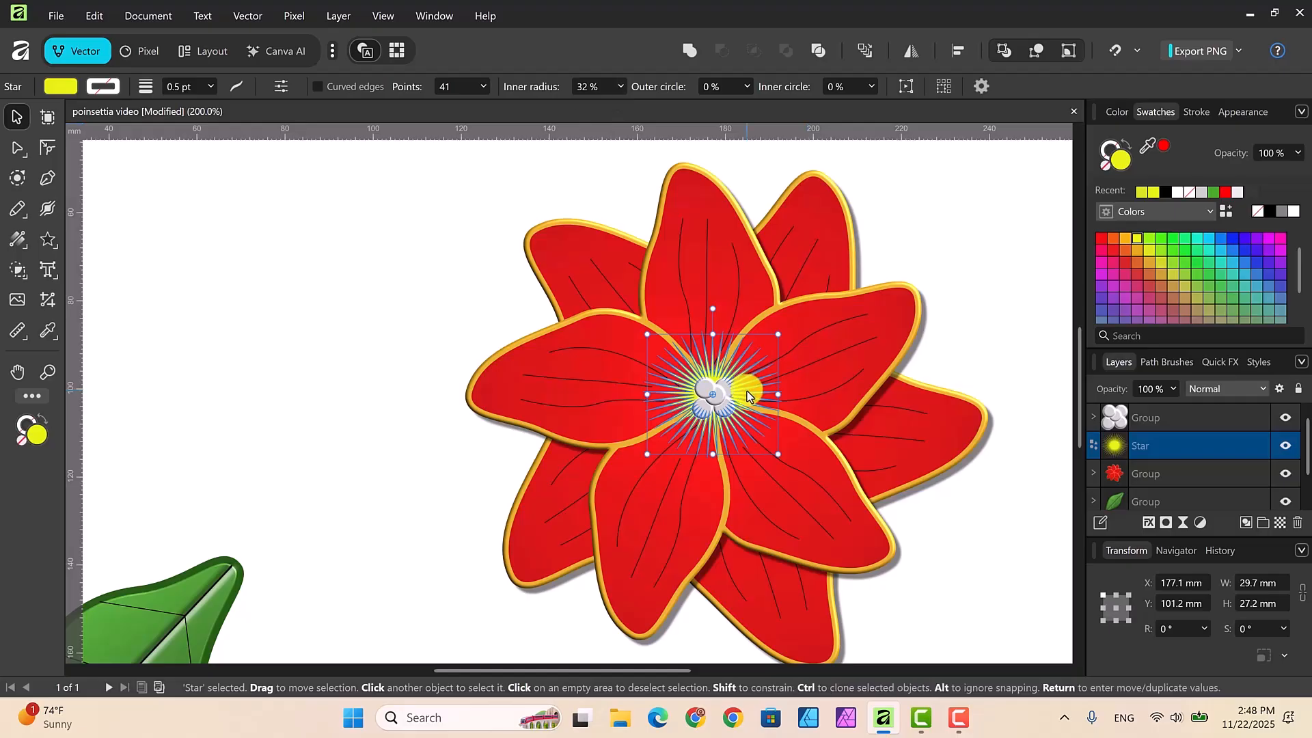
drag(775, 337, 802, 318)
drag(744, 387, 728, 393)
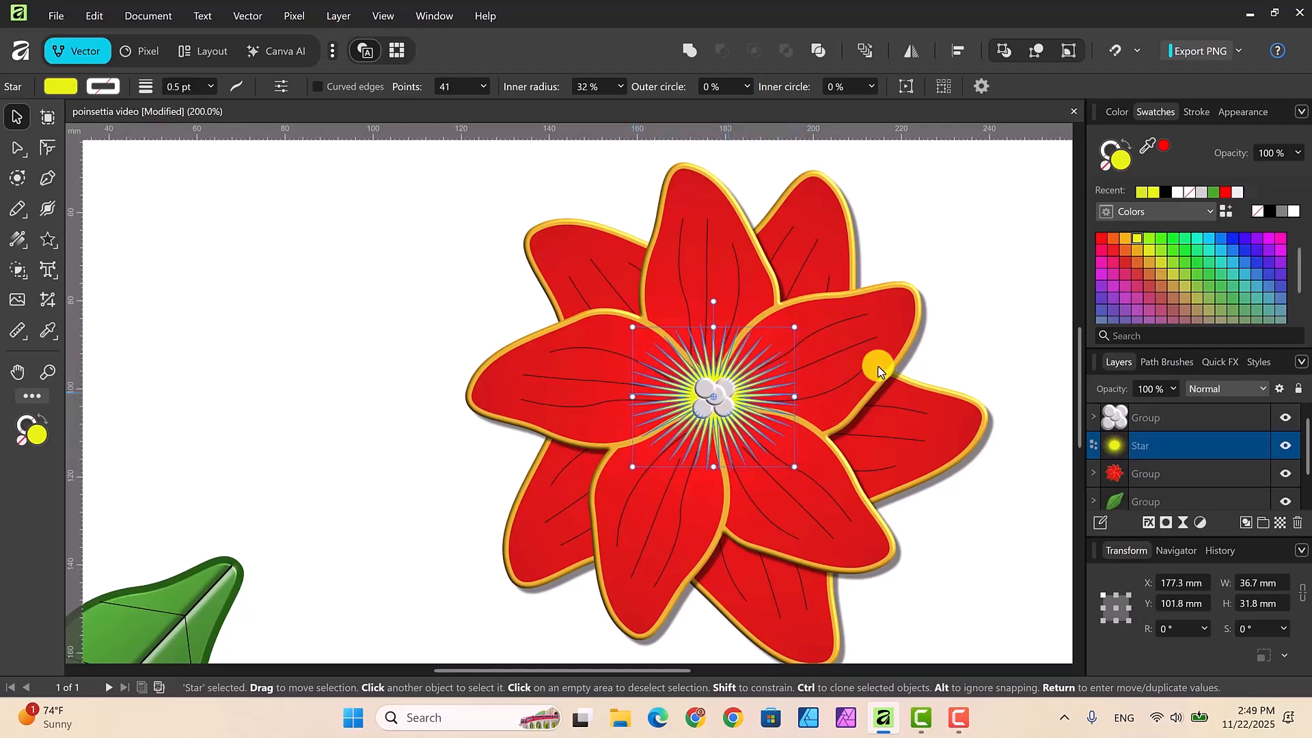
click(994, 269)
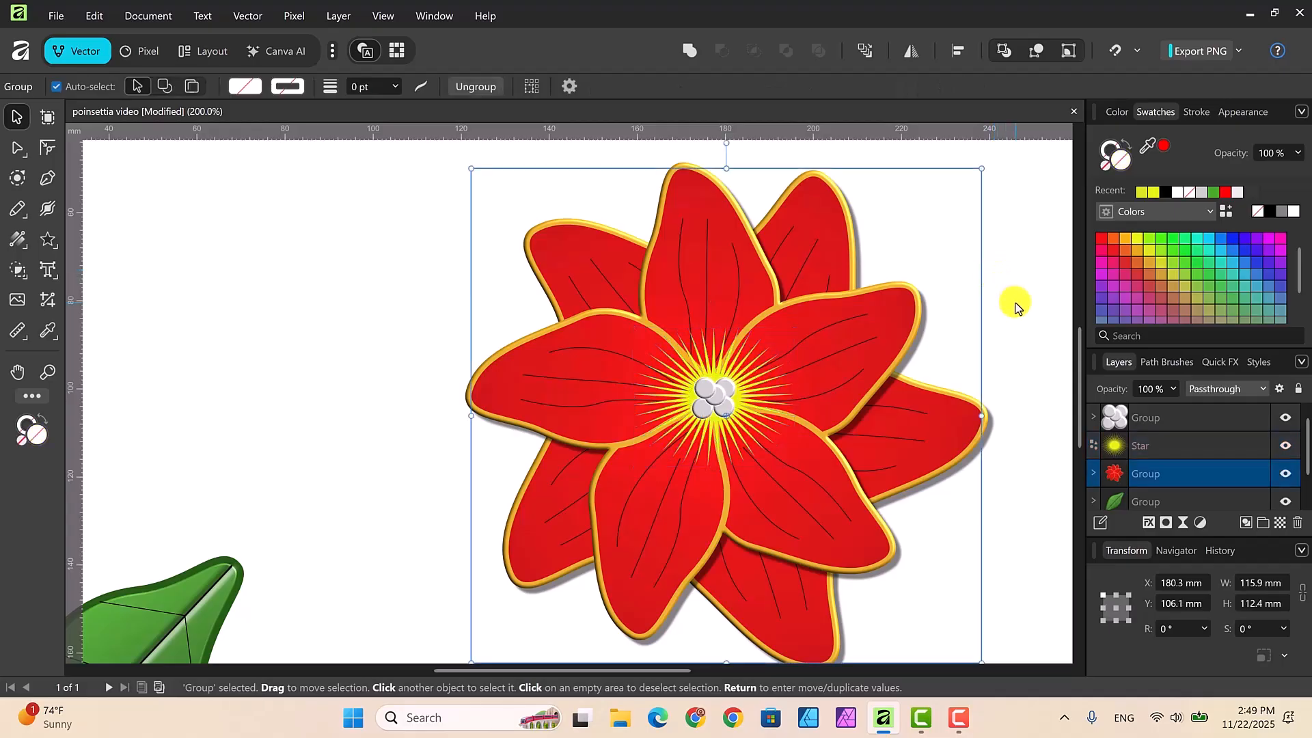
Step: Convert the yellow star at the flower's center to curves
click(751, 407)
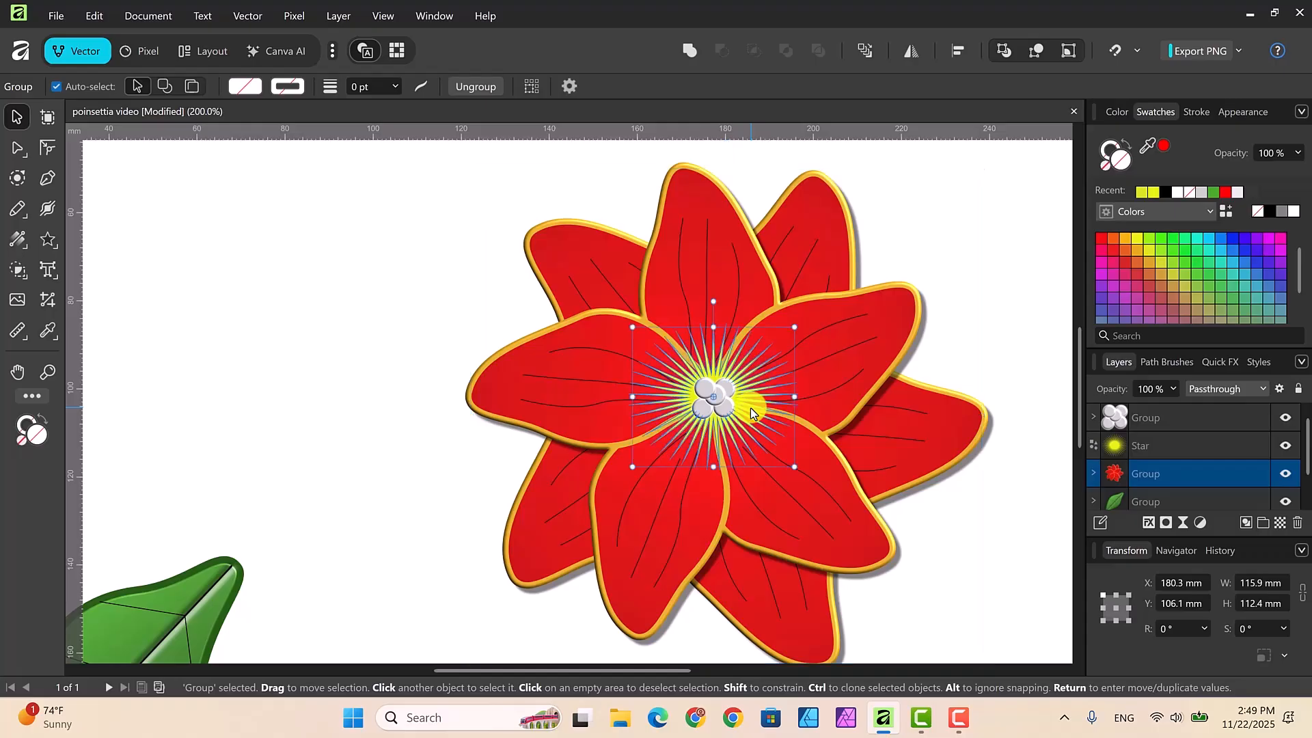
right_click(760, 371)
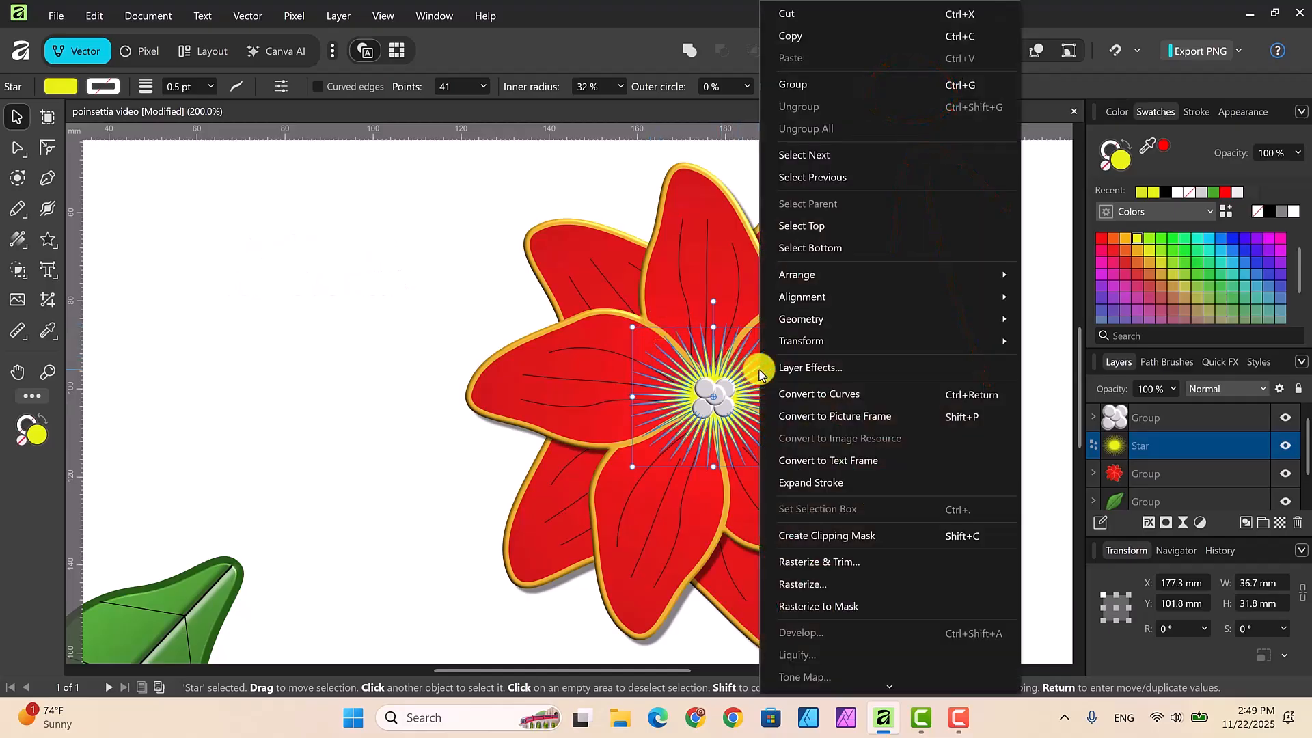
click(794, 395)
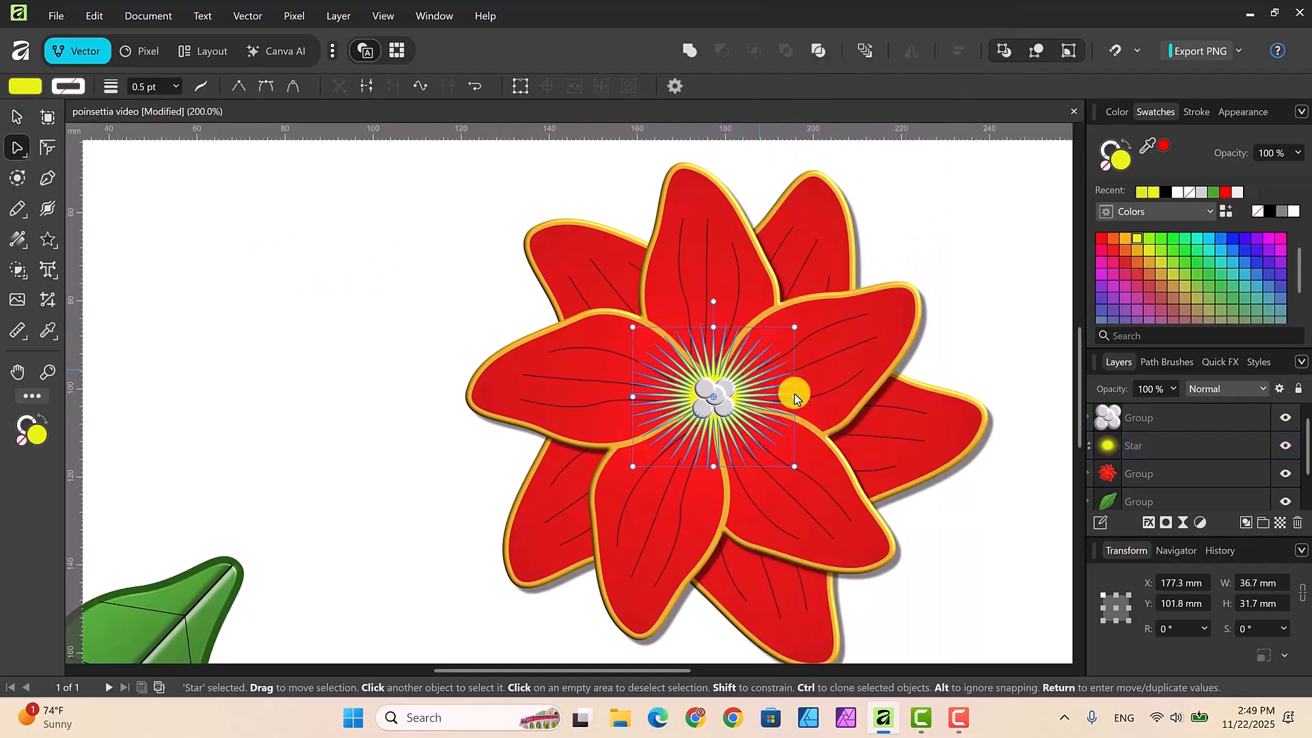
Step: Pull selected outer nodes of the yellow starburst outward all around, giving its rays uneven lengths
key(a)
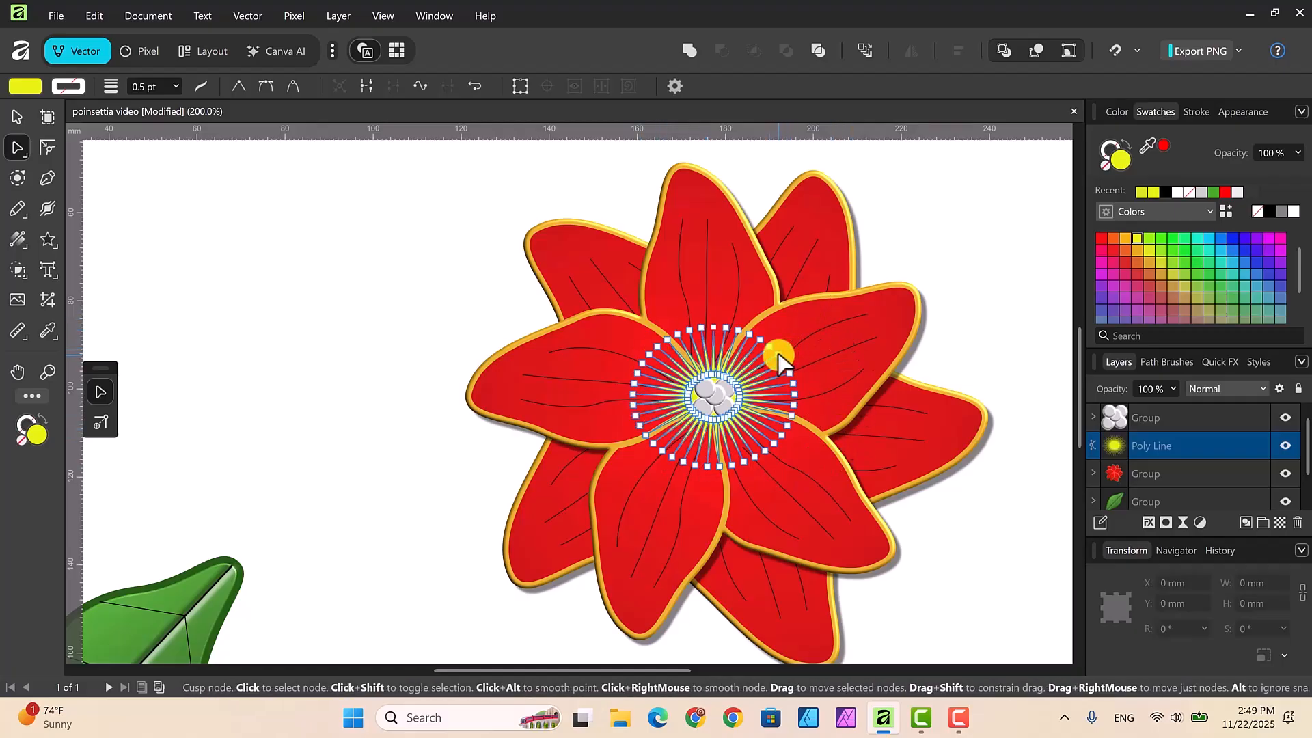
drag(779, 356, 815, 335)
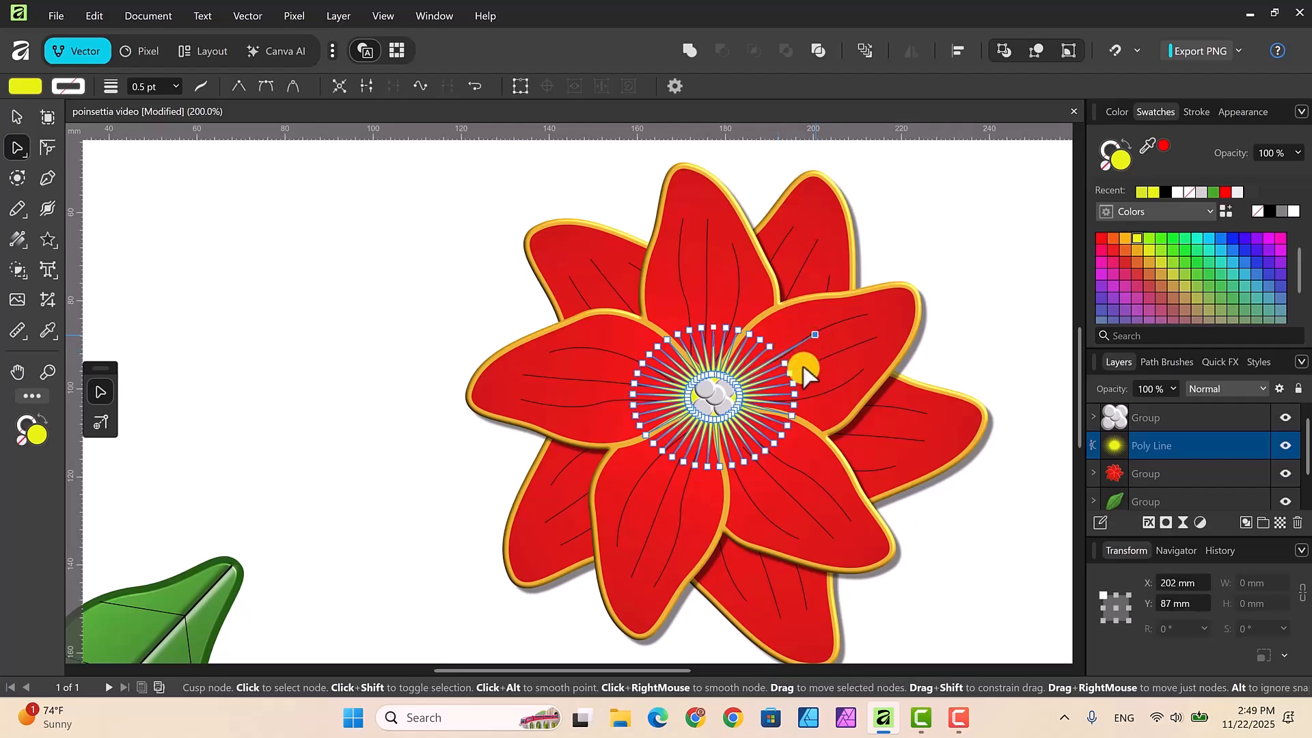
drag(794, 391, 835, 379)
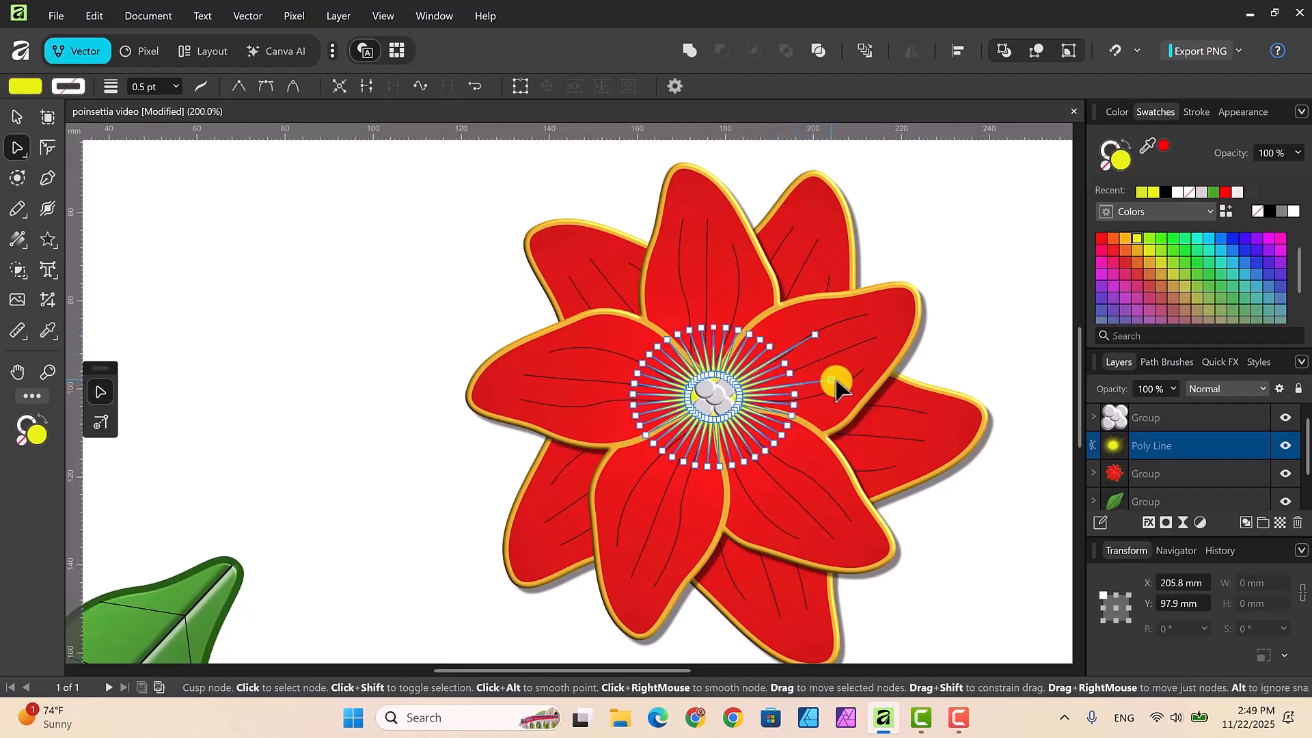
drag(786, 424, 782, 479)
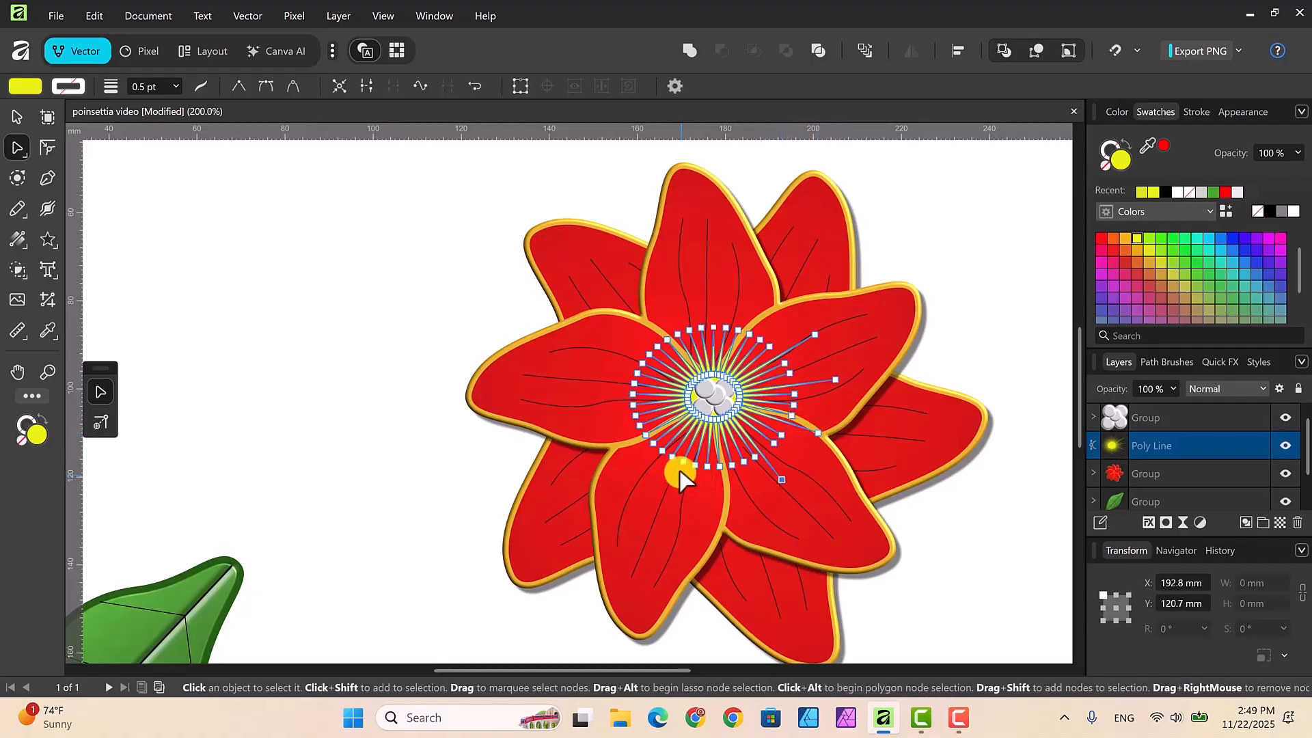
drag(683, 469, 673, 488)
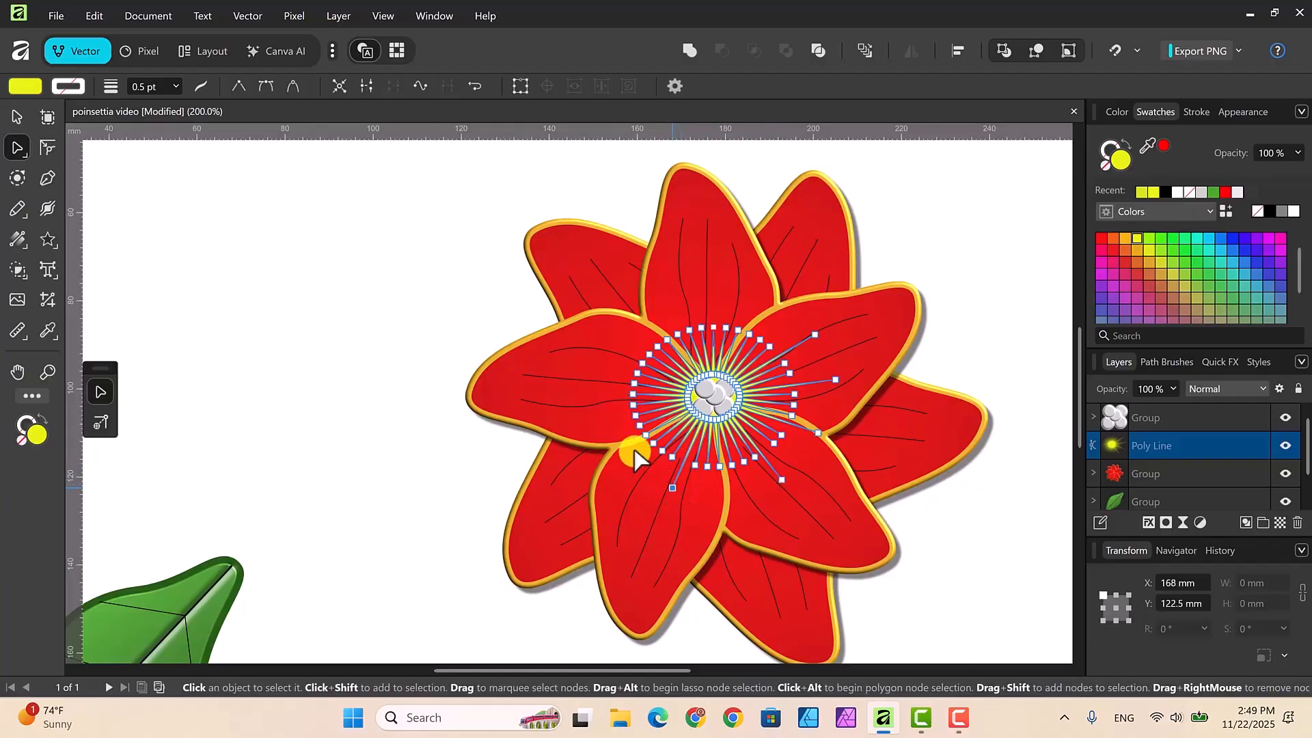
drag(637, 430, 613, 433)
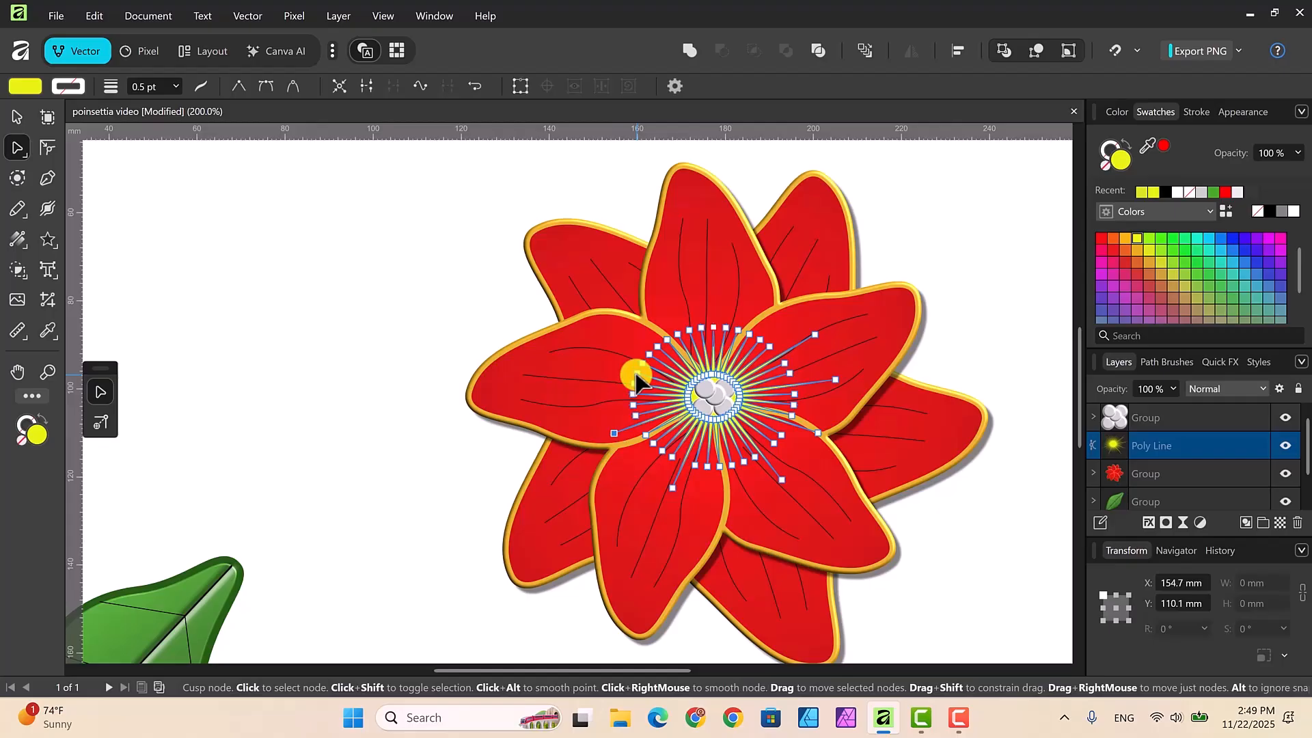
drag(635, 376, 749, 307)
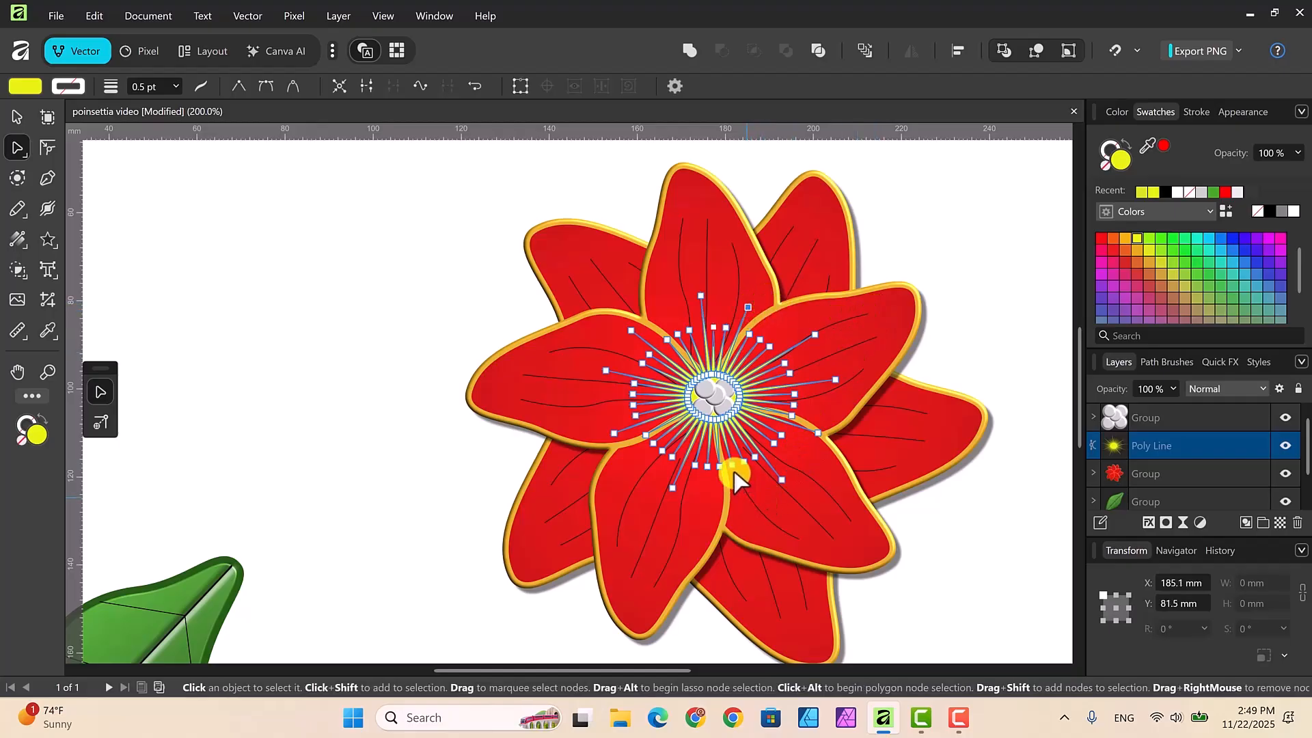
drag(731, 471, 733, 483)
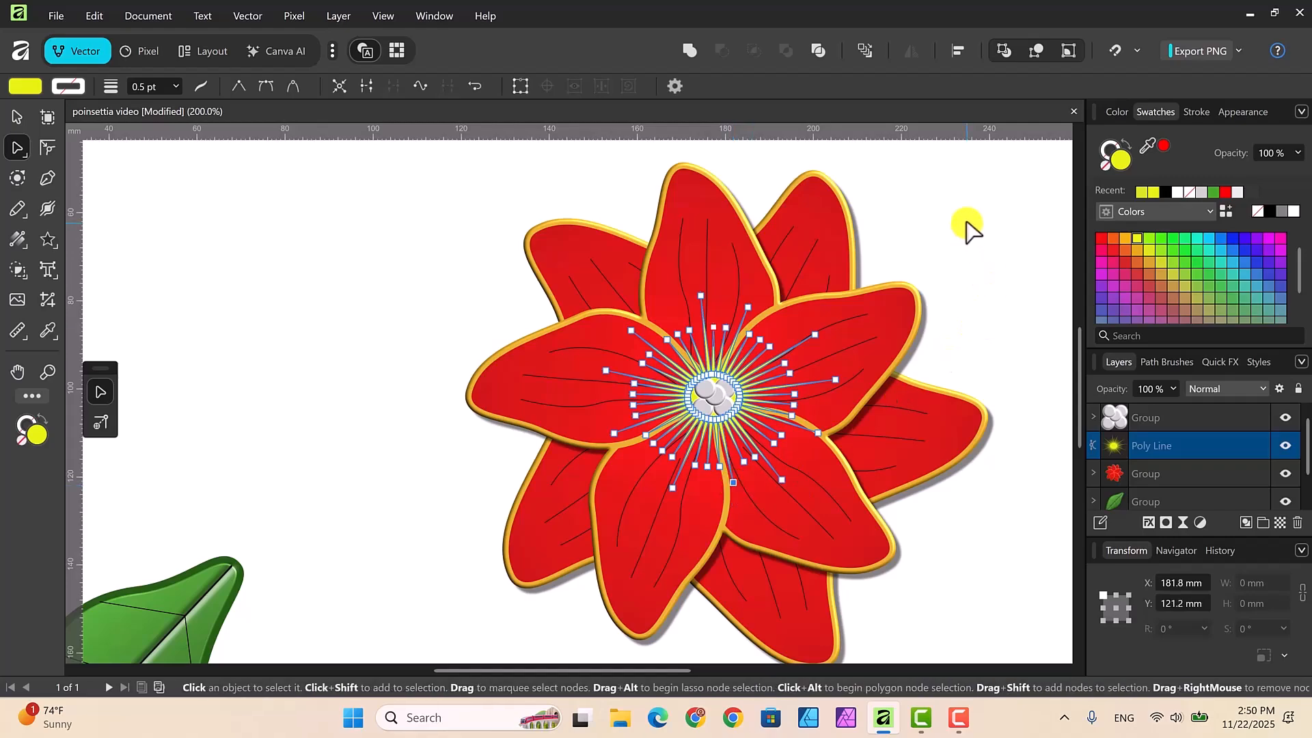
Step: Shrink the yellow starburst to about 50.2 by 41.5 mm and recenter it behind the gray circles
click(16, 117)
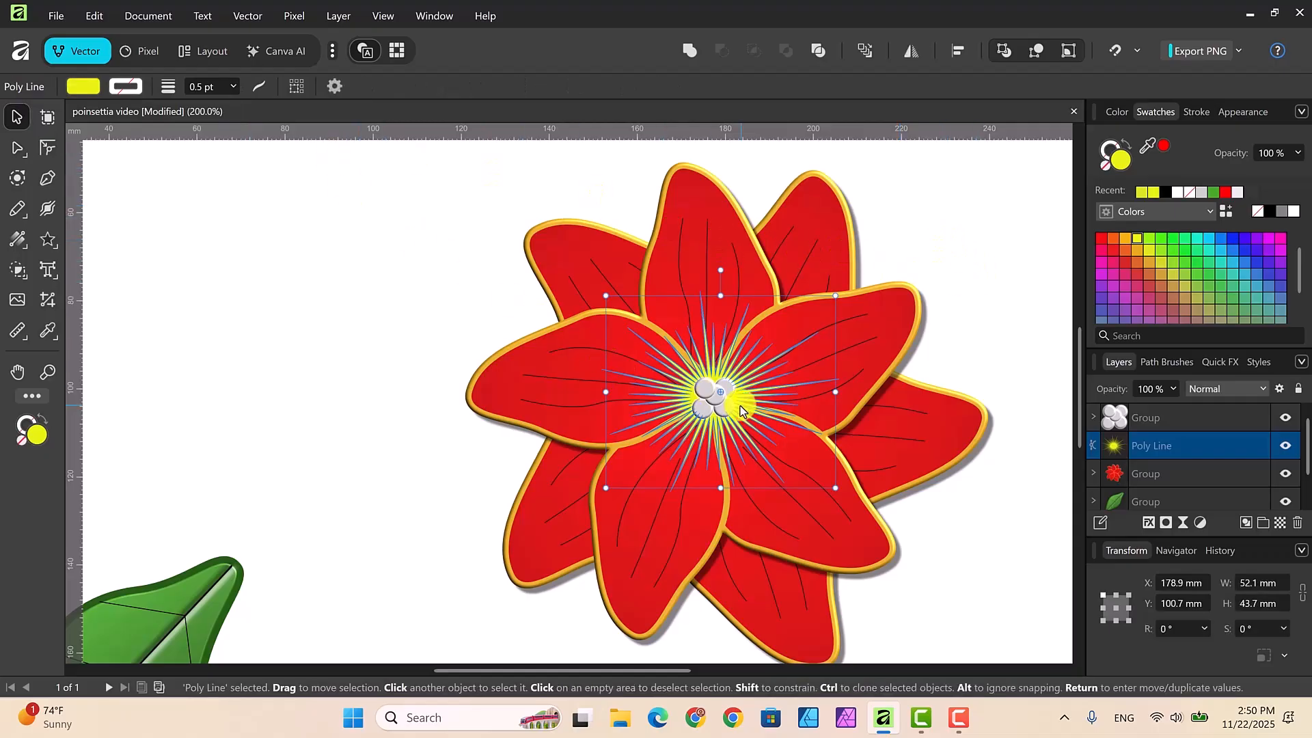
double_click(1185, 445)
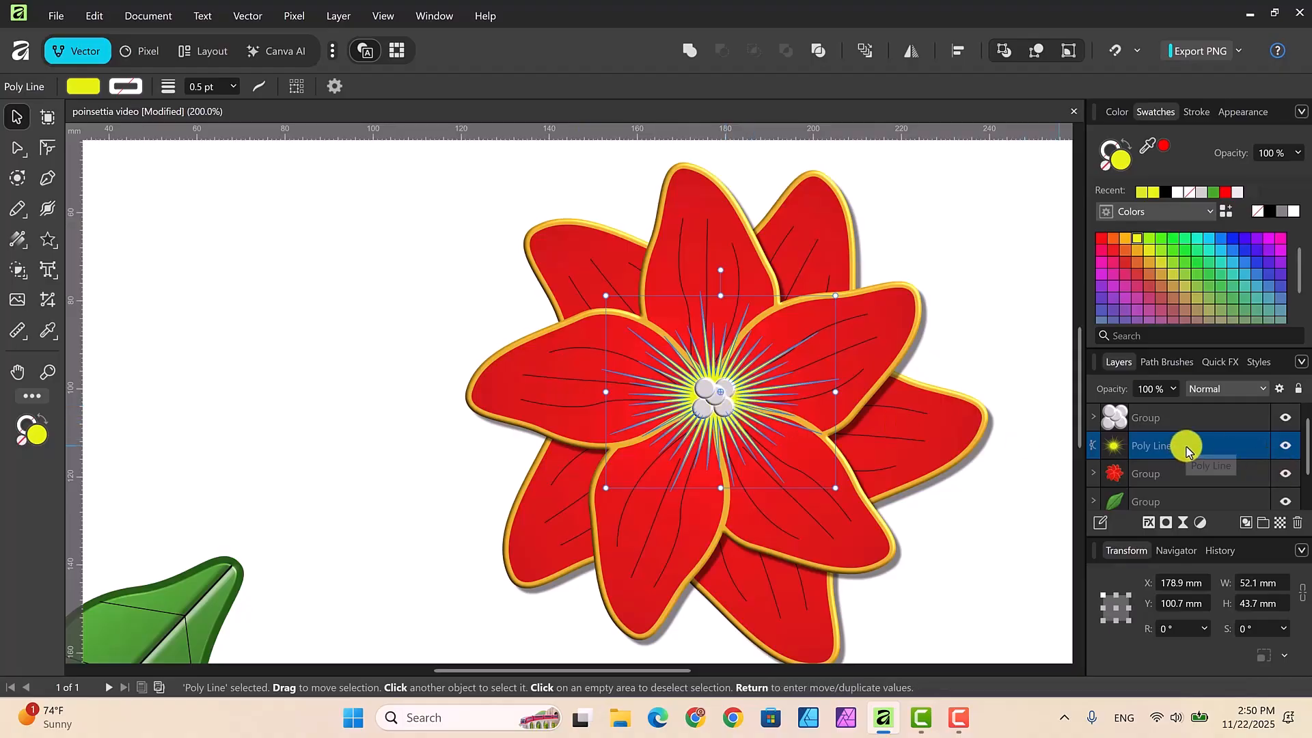
click(769, 384)
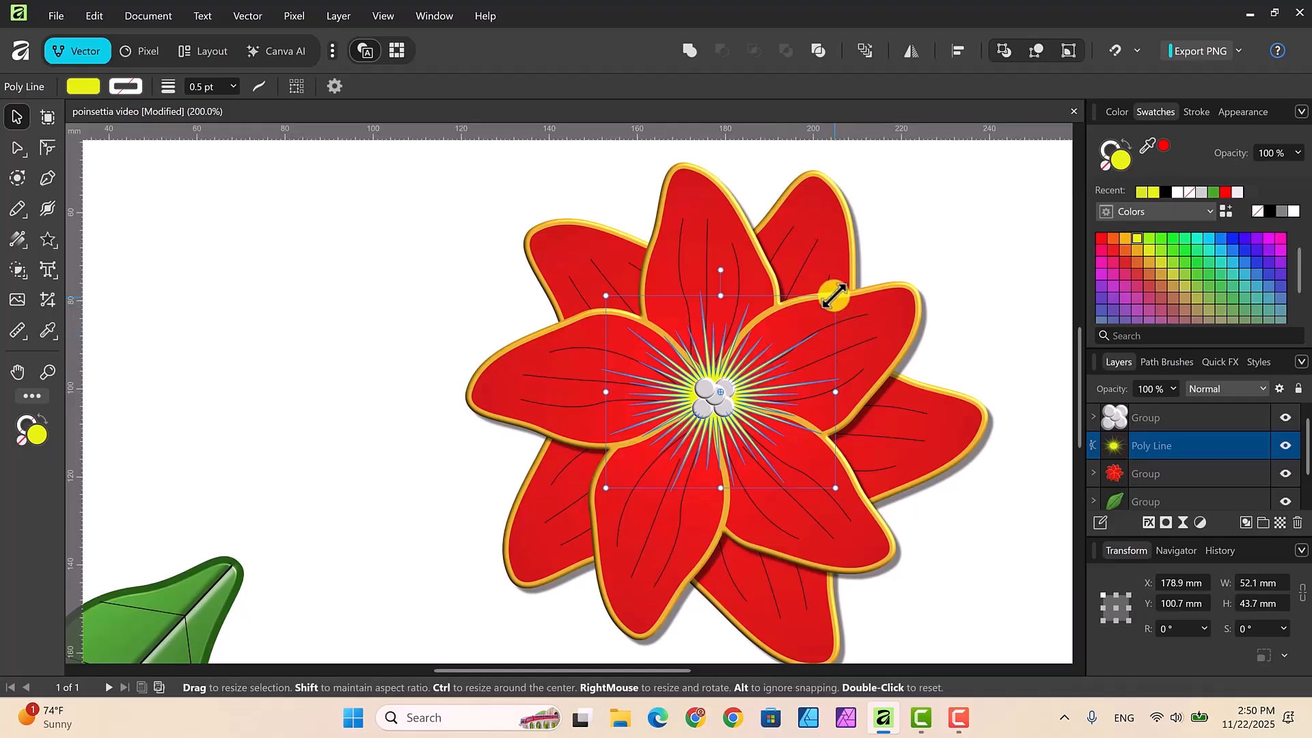
drag(833, 299, 824, 309)
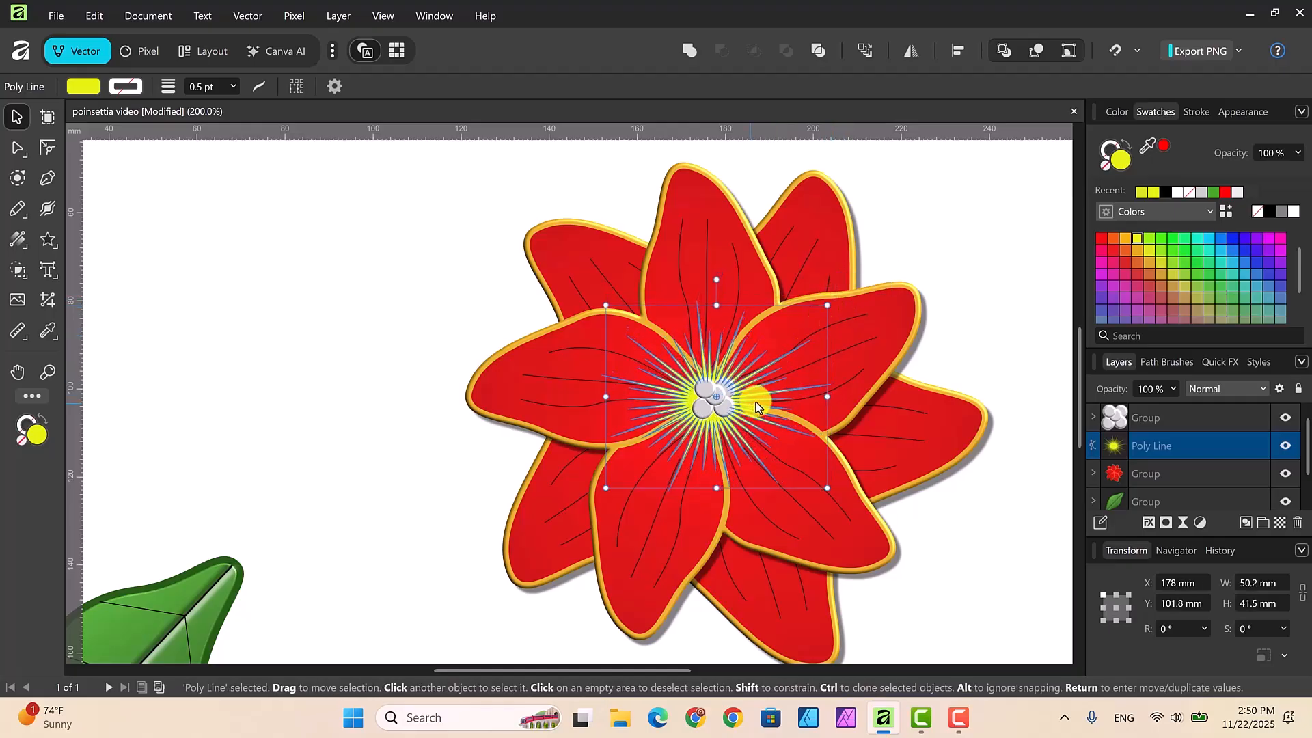
drag(756, 404, 750, 403)
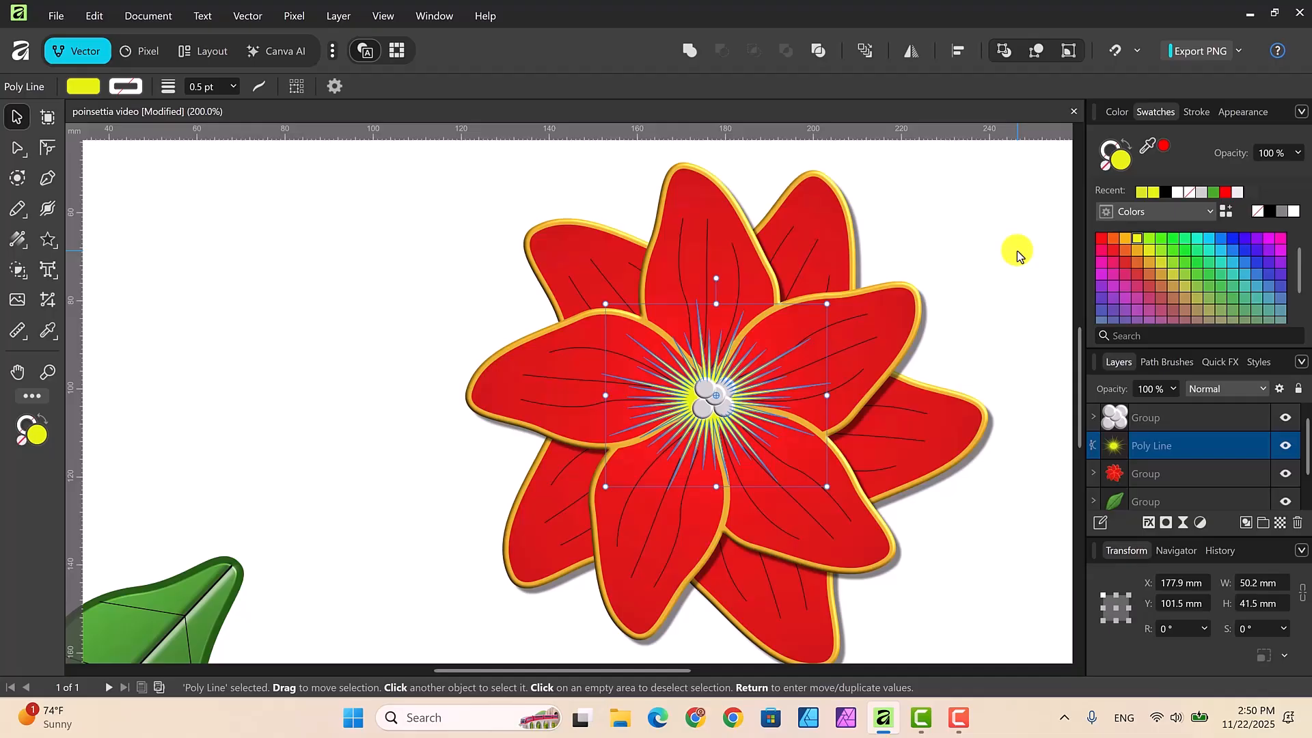
key(ctrl+minus)
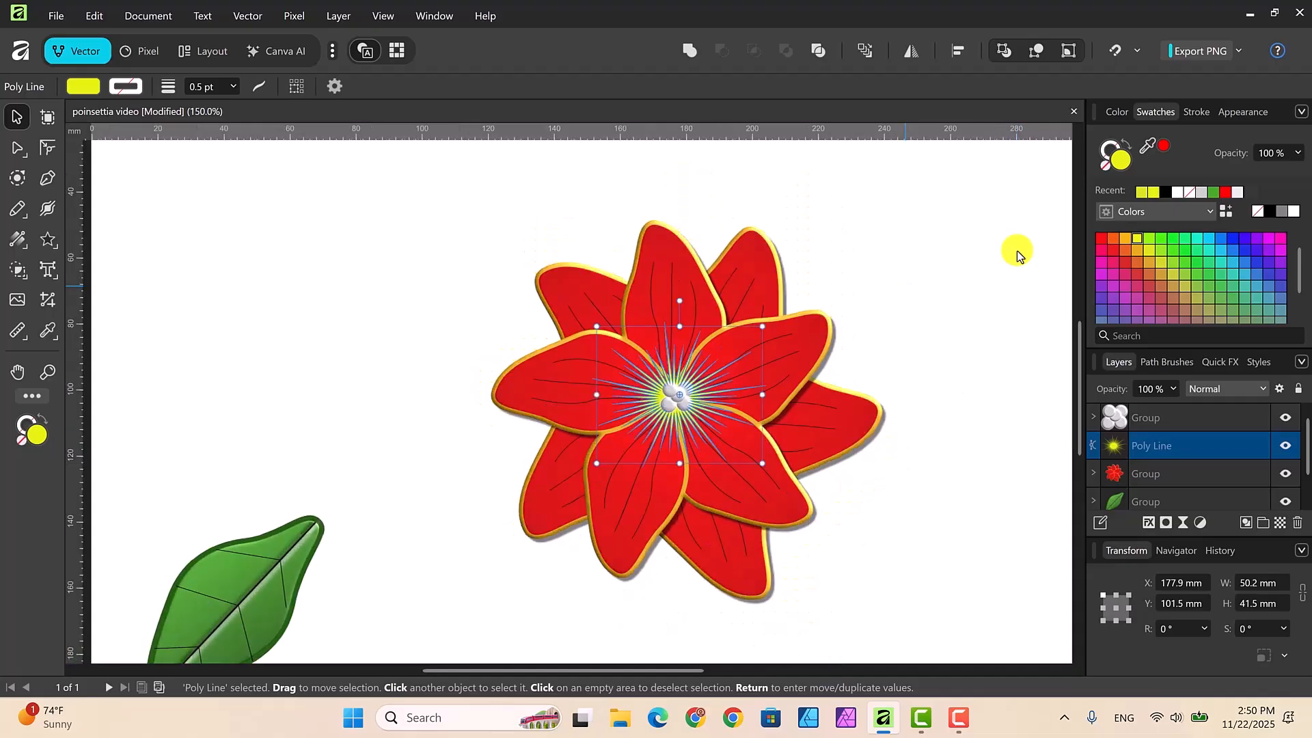
key(ctrl+minus)
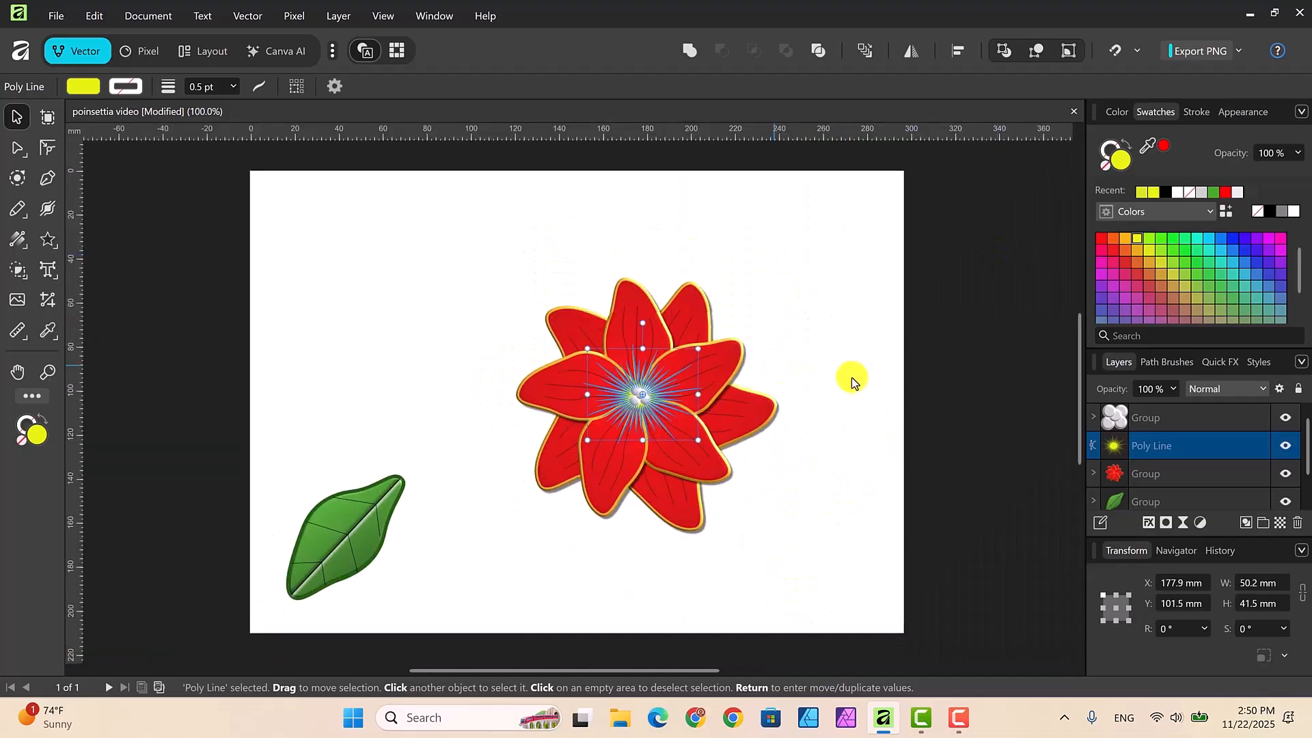
click(818, 459)
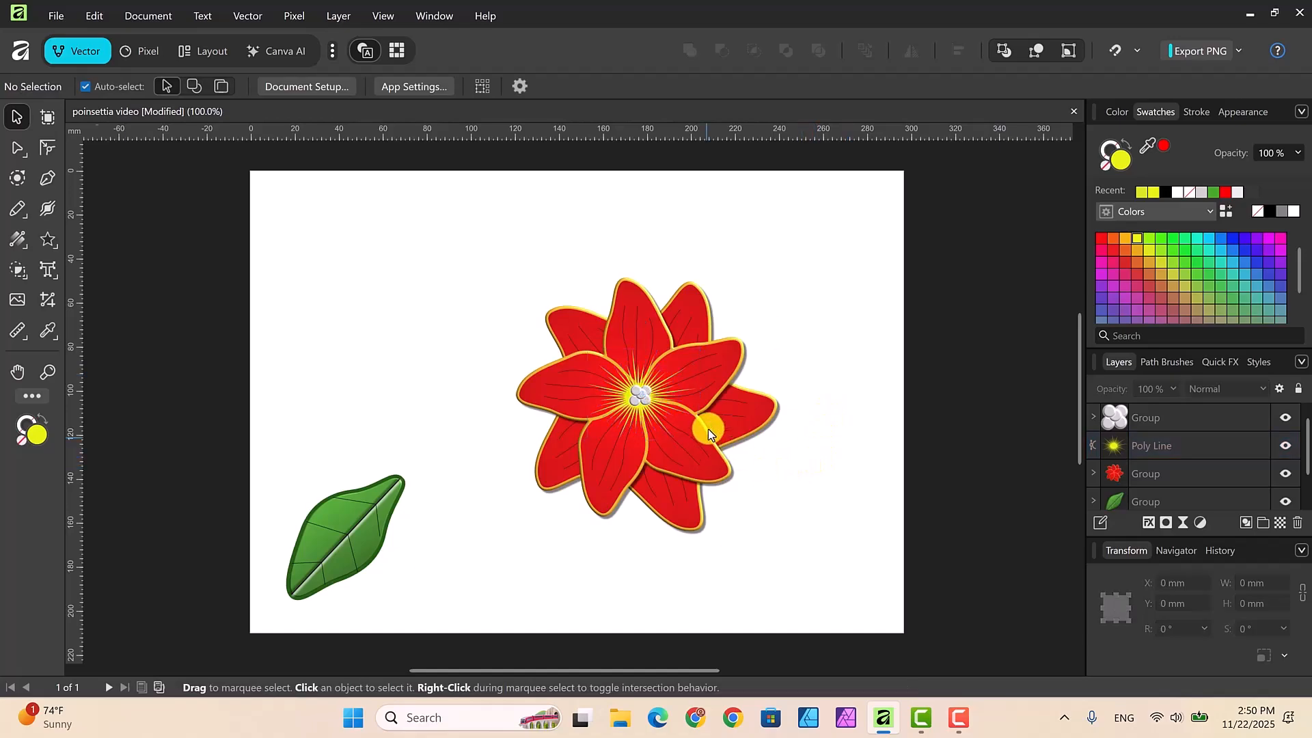
click(646, 392)
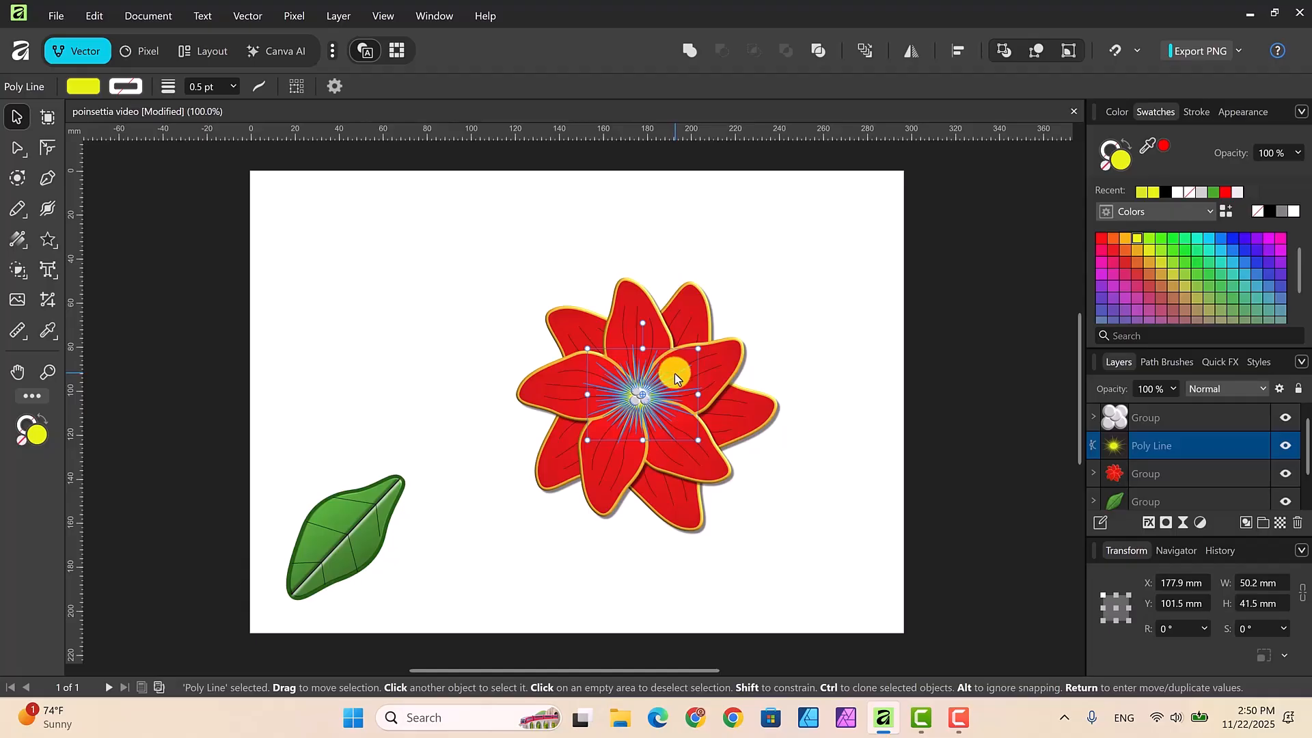
right_click(675, 377)
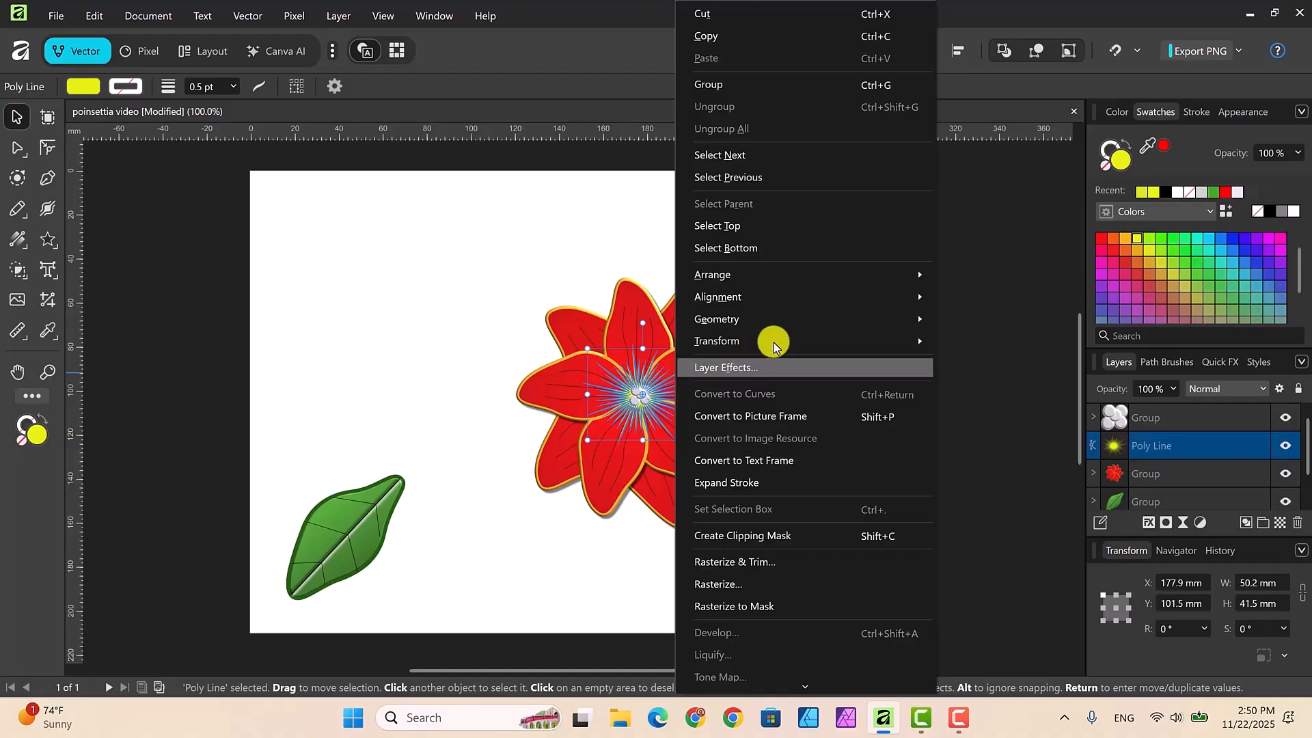
click(986, 480)
click(850, 459)
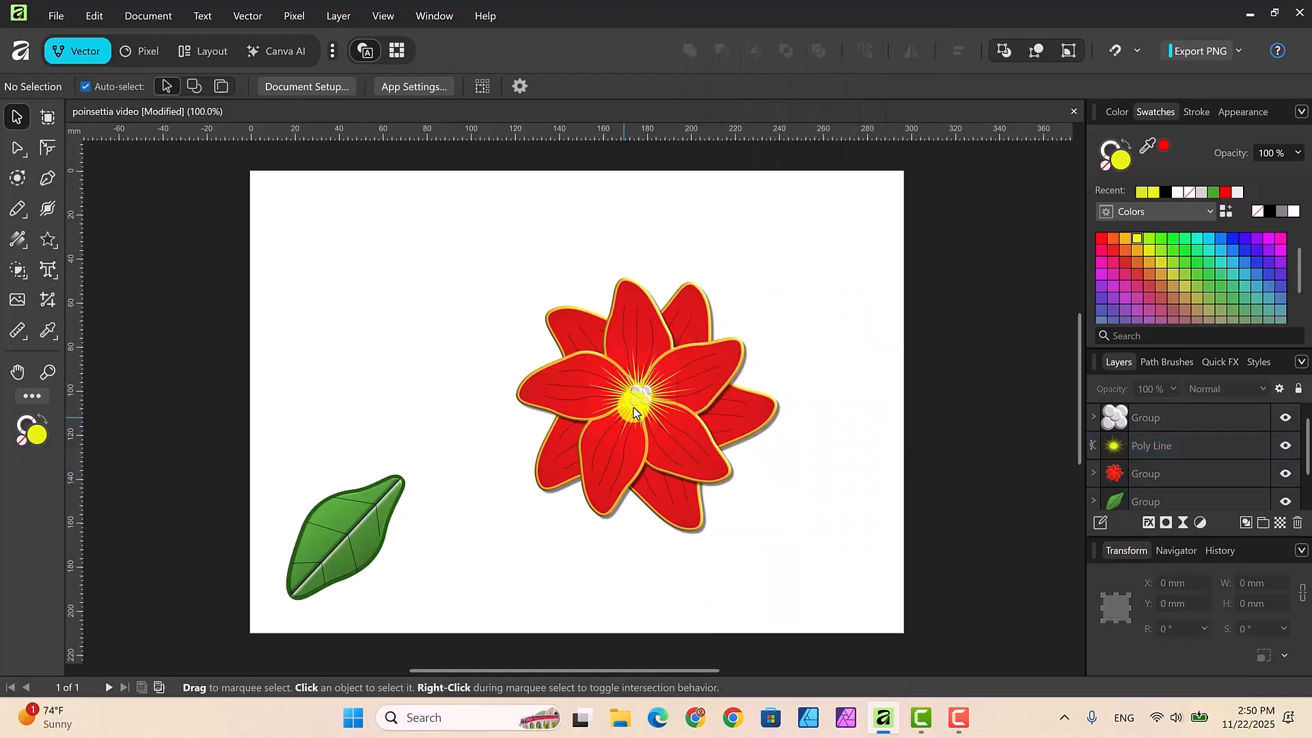
click(639, 396)
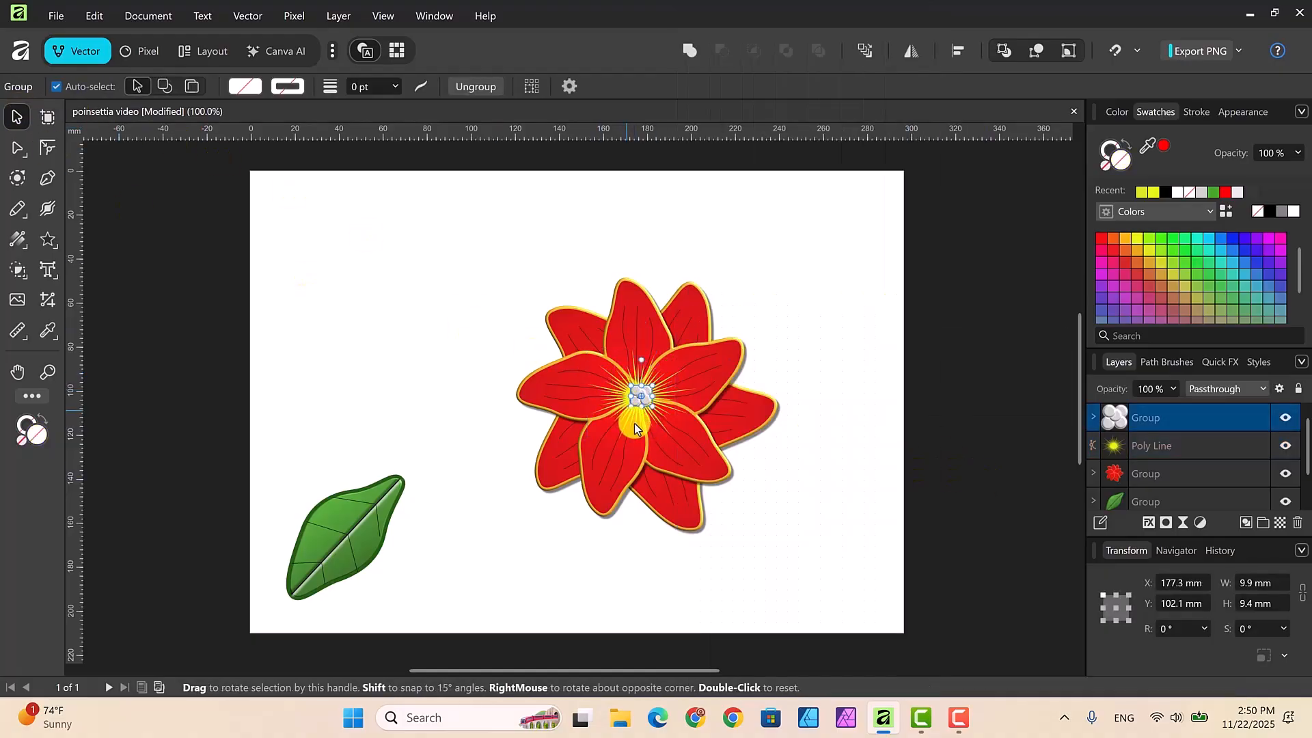
Step: Pull six outer nodes of the starburst farther outward around the center to make longer rays across the petals
click(630, 426)
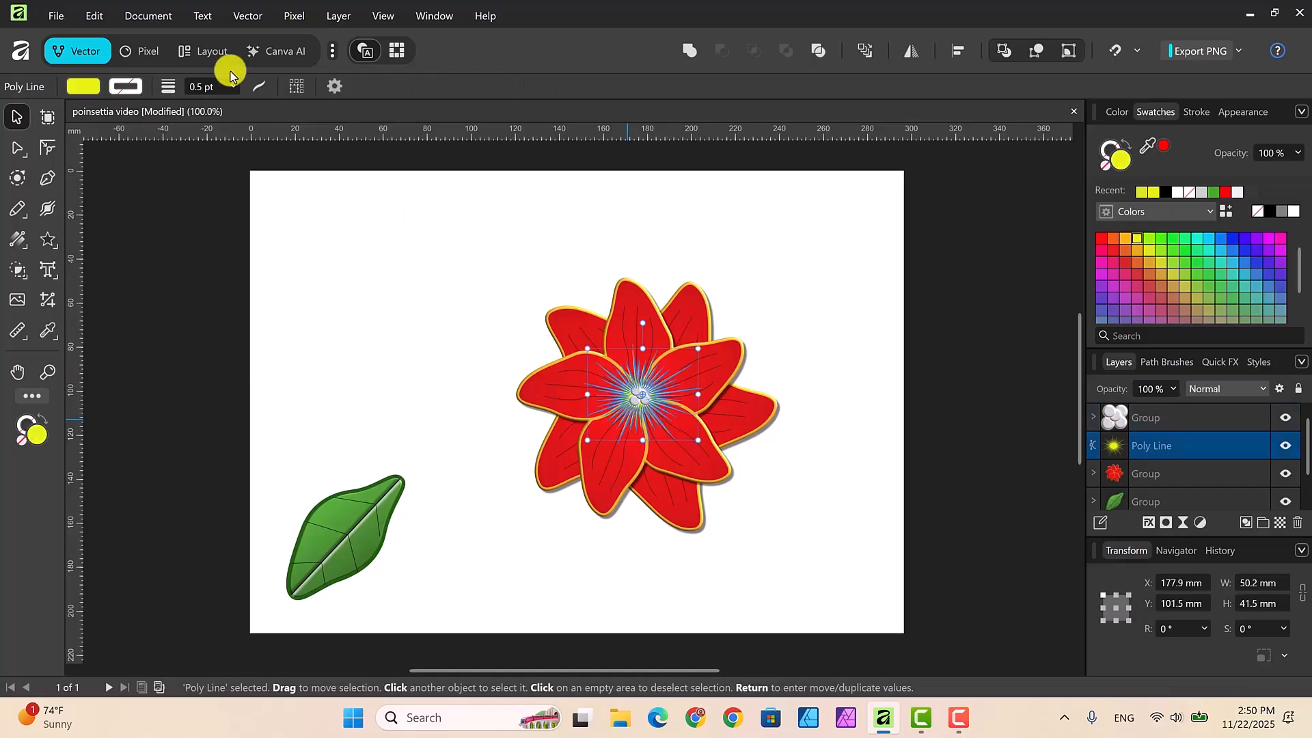
click(15, 147)
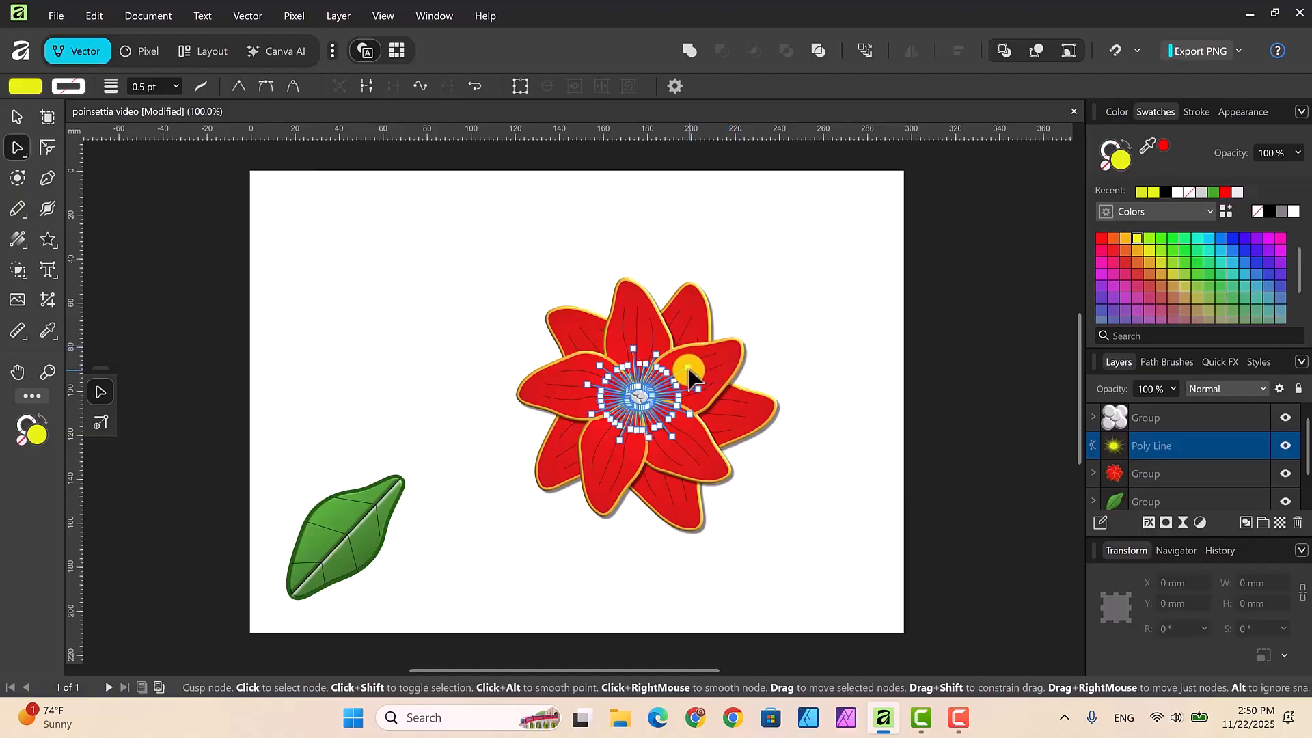
drag(692, 369, 710, 388)
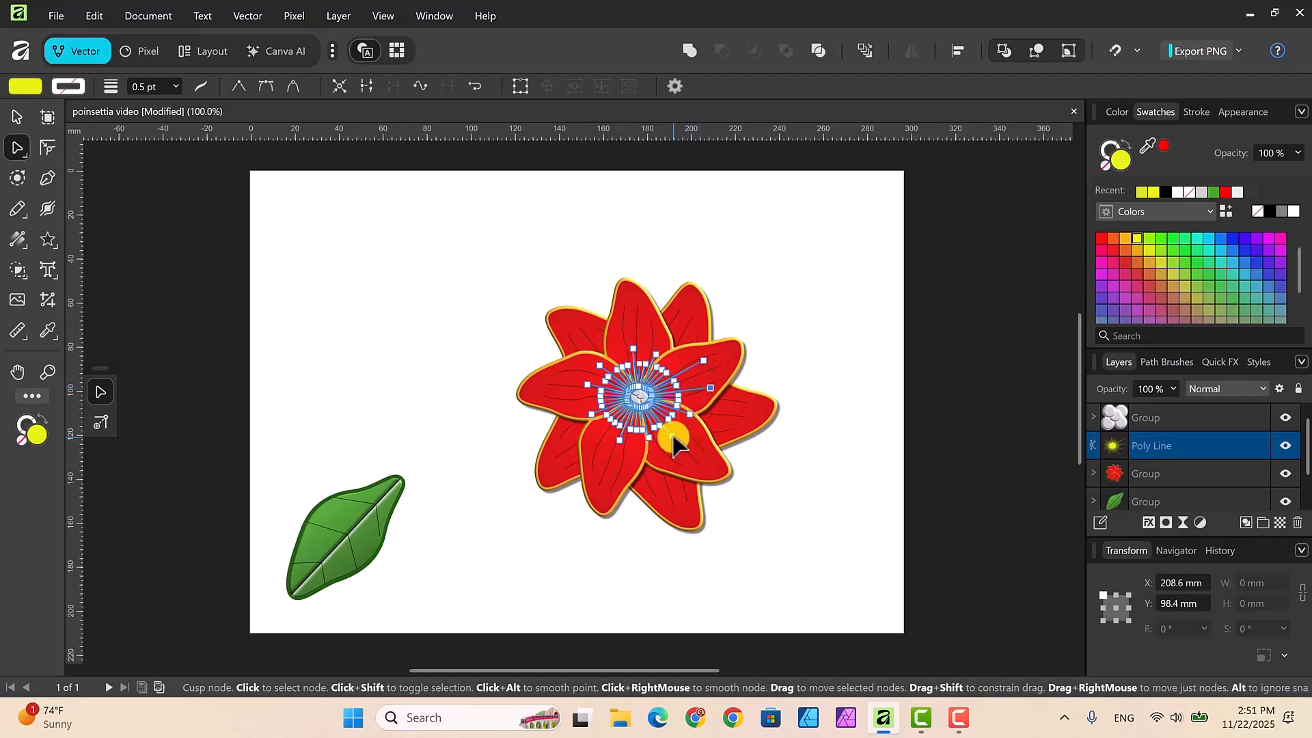
drag(673, 441, 611, 456)
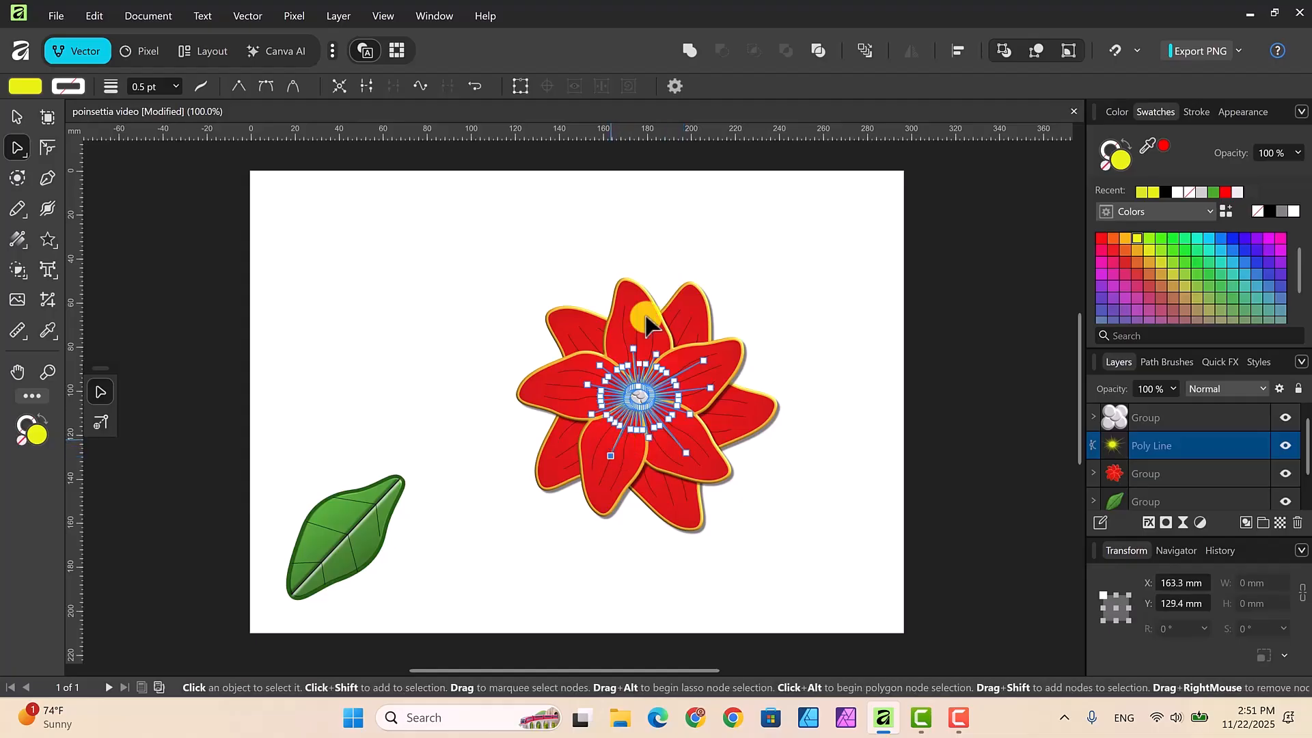
drag(632, 348, 633, 324)
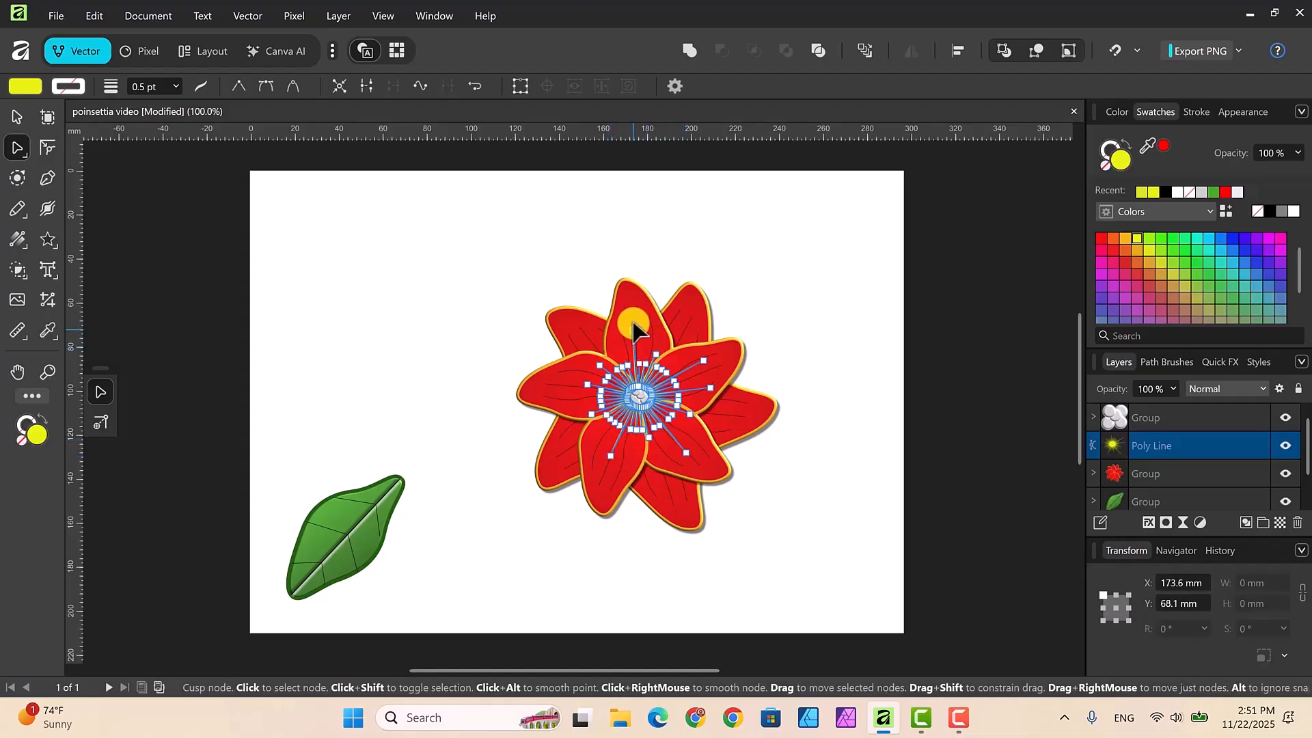
drag(587, 384, 566, 384)
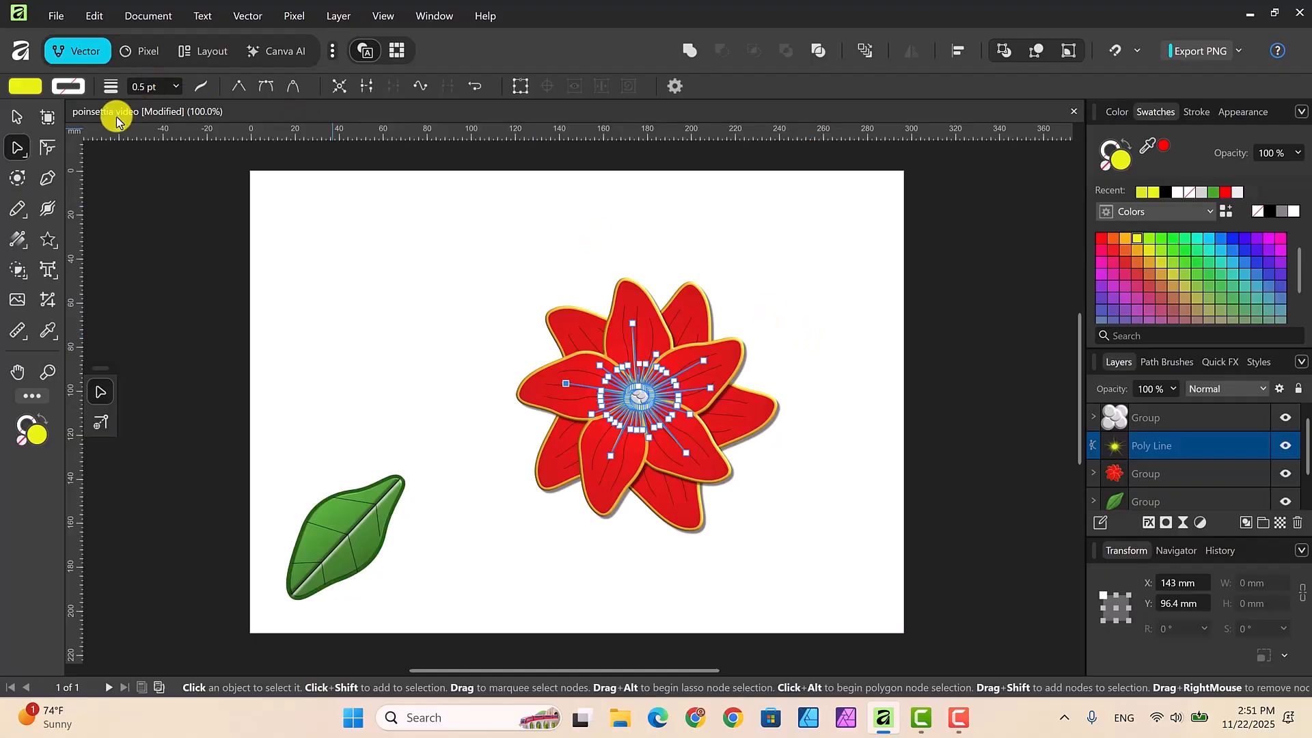
click(17, 117)
click(822, 324)
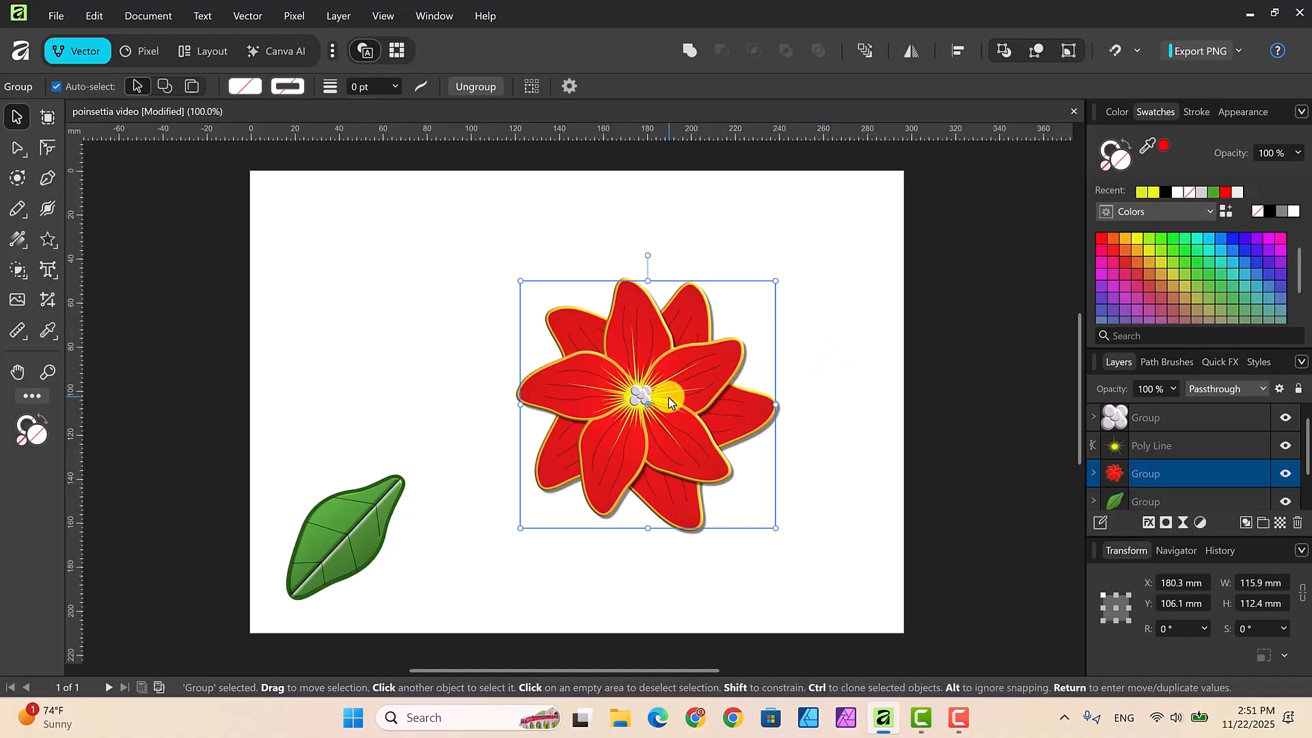
Step: Scale the starburst down to about 63.1 by 56.6 mm and move it back onto the flower's center
click(1160, 447)
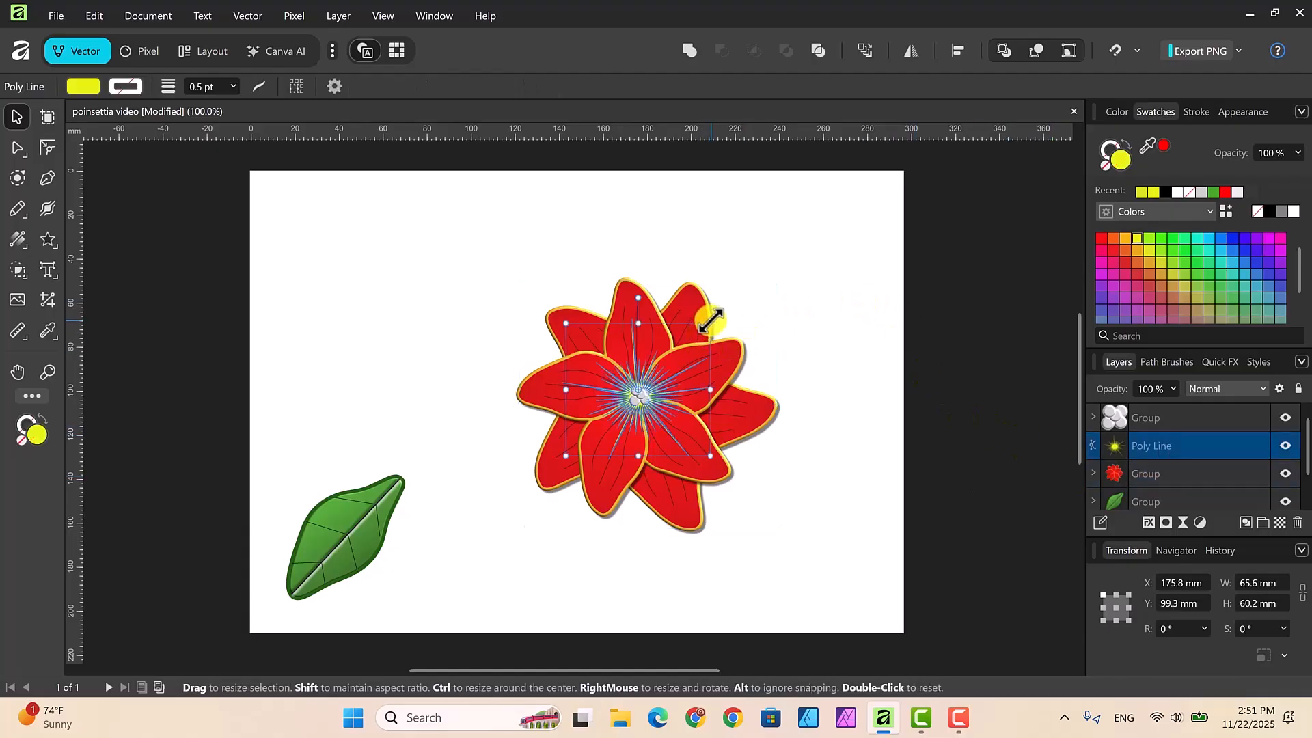
drag(710, 320, 705, 332)
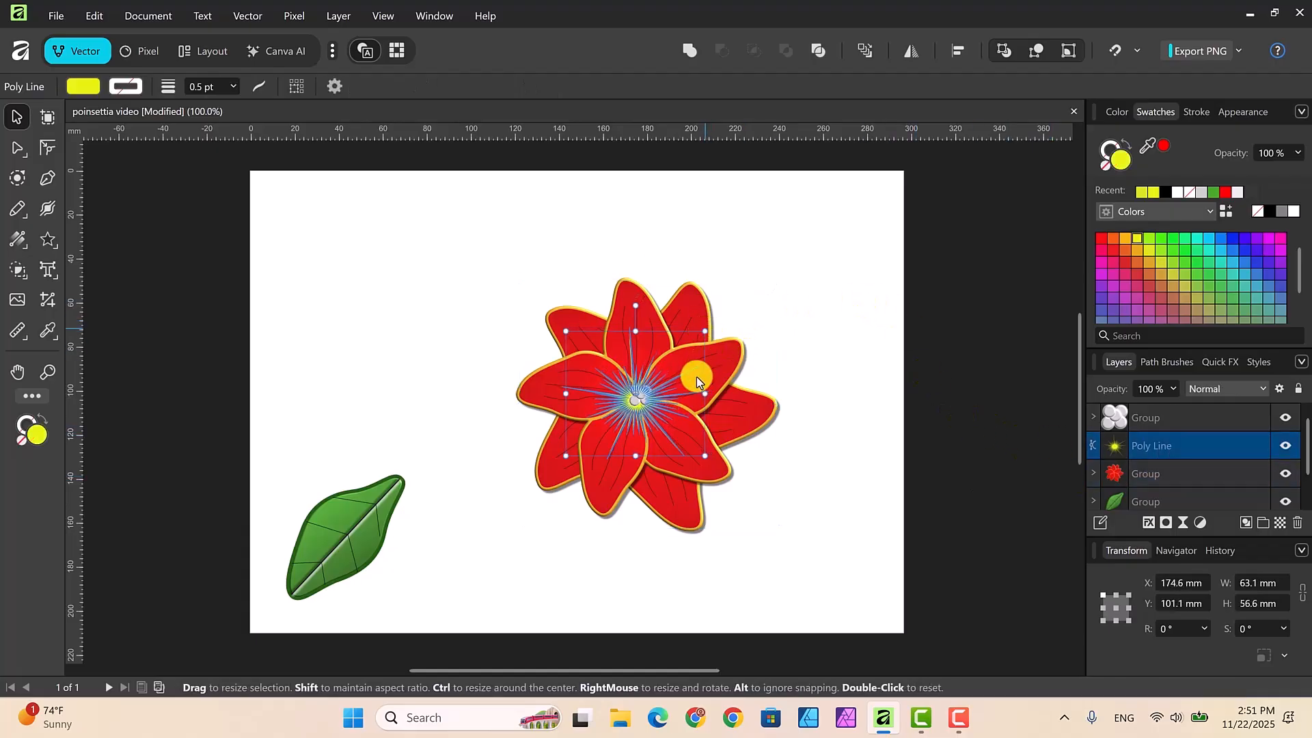
drag(675, 402, 675, 400)
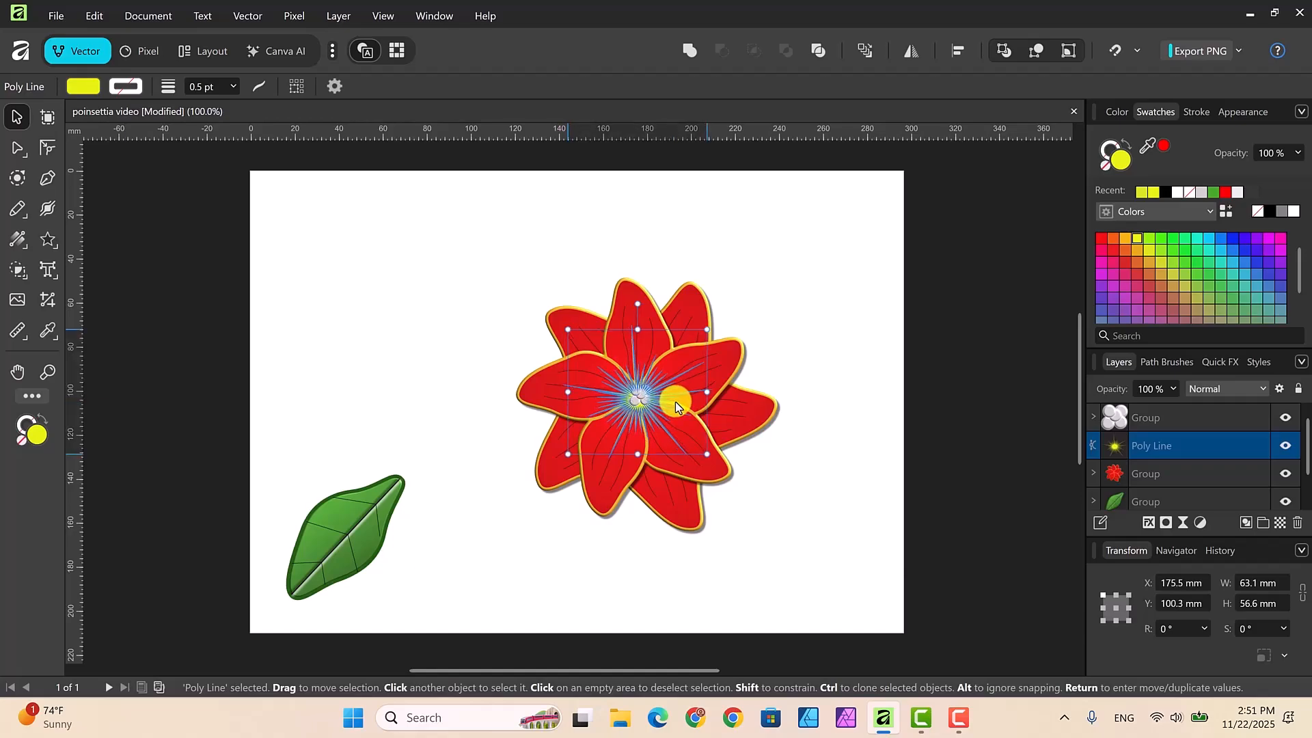
click(827, 411)
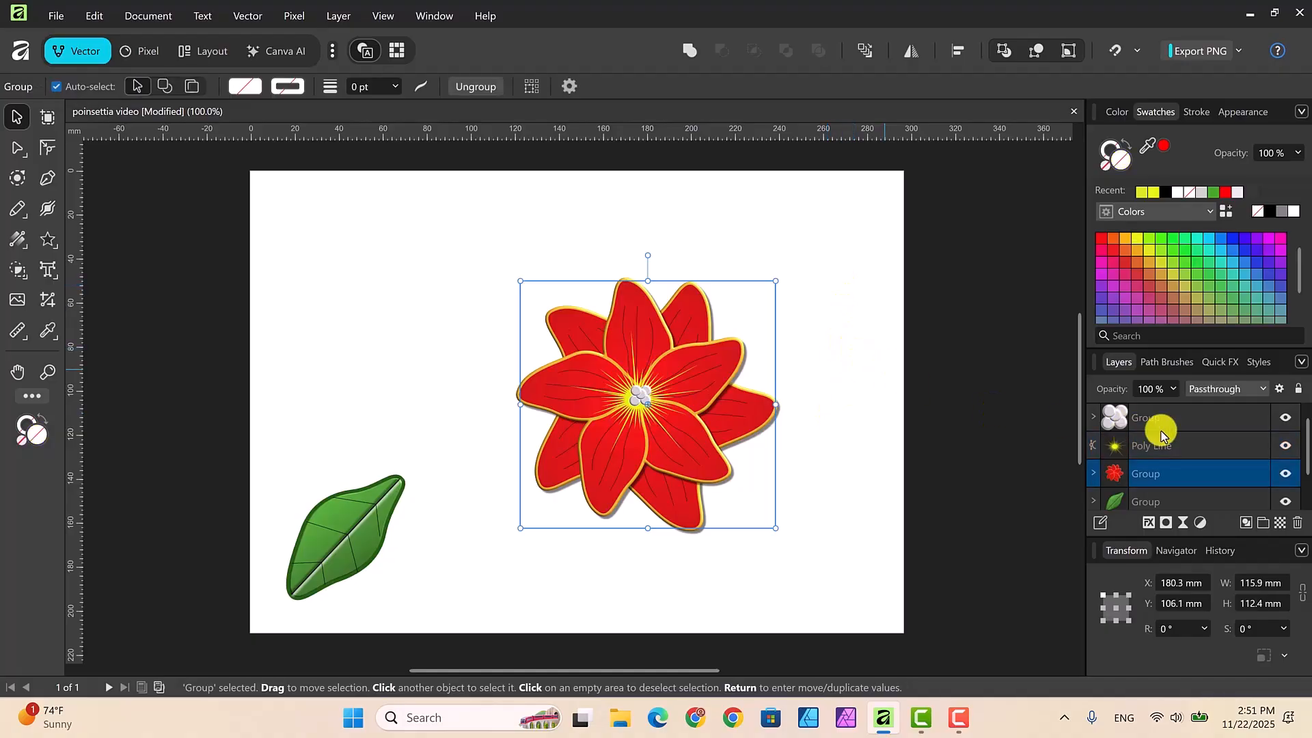
Step: Nudge the starburst slightly right and up to center it behind the gray circles, then deselect it
click(1189, 444)
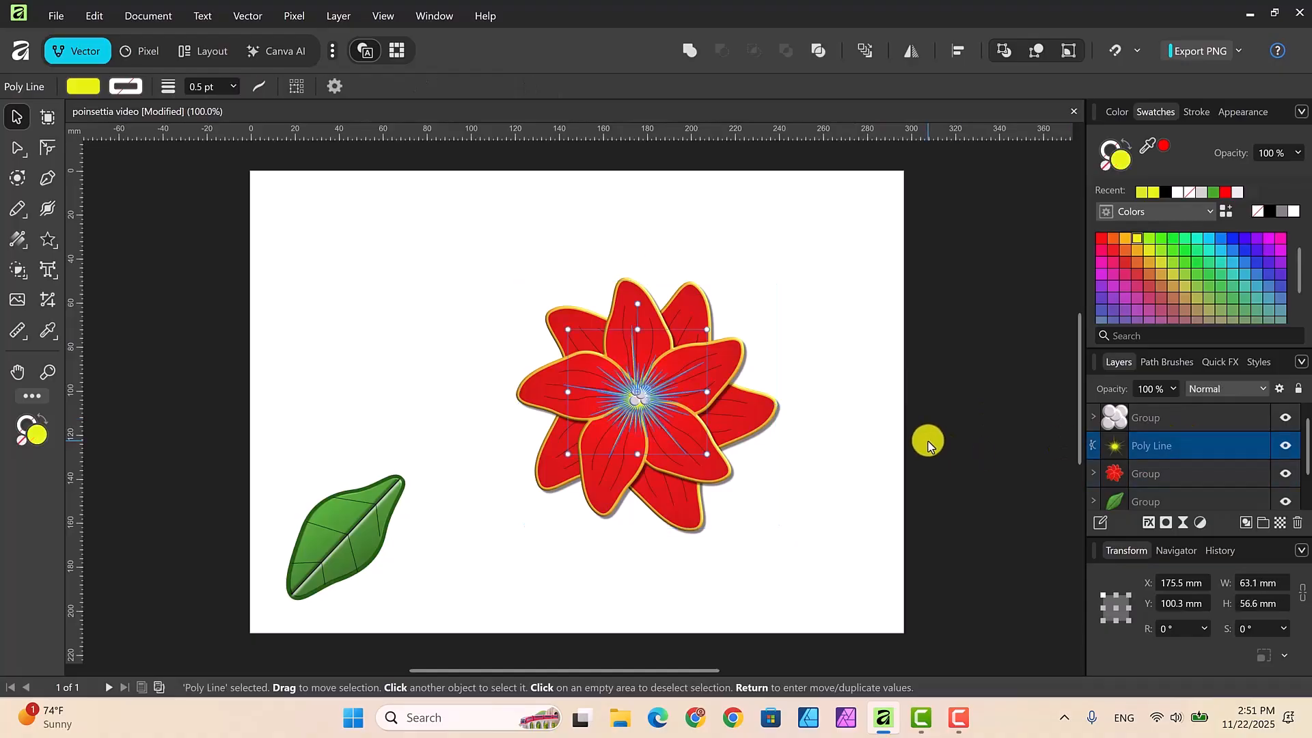
key(Right)
key(Right)
key(Right)
key(Right)
key(Right)
key(Right)
key(Right)
key(Right)
key(Right)
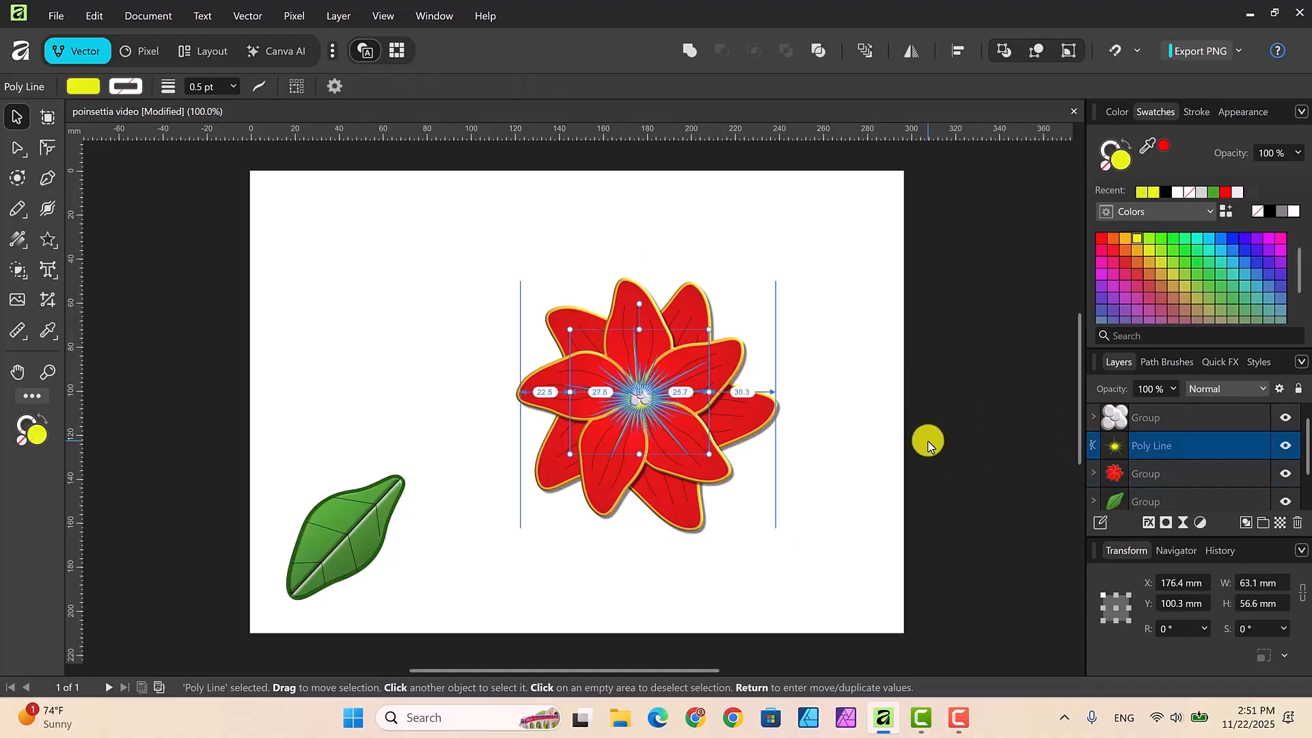
key(Up)
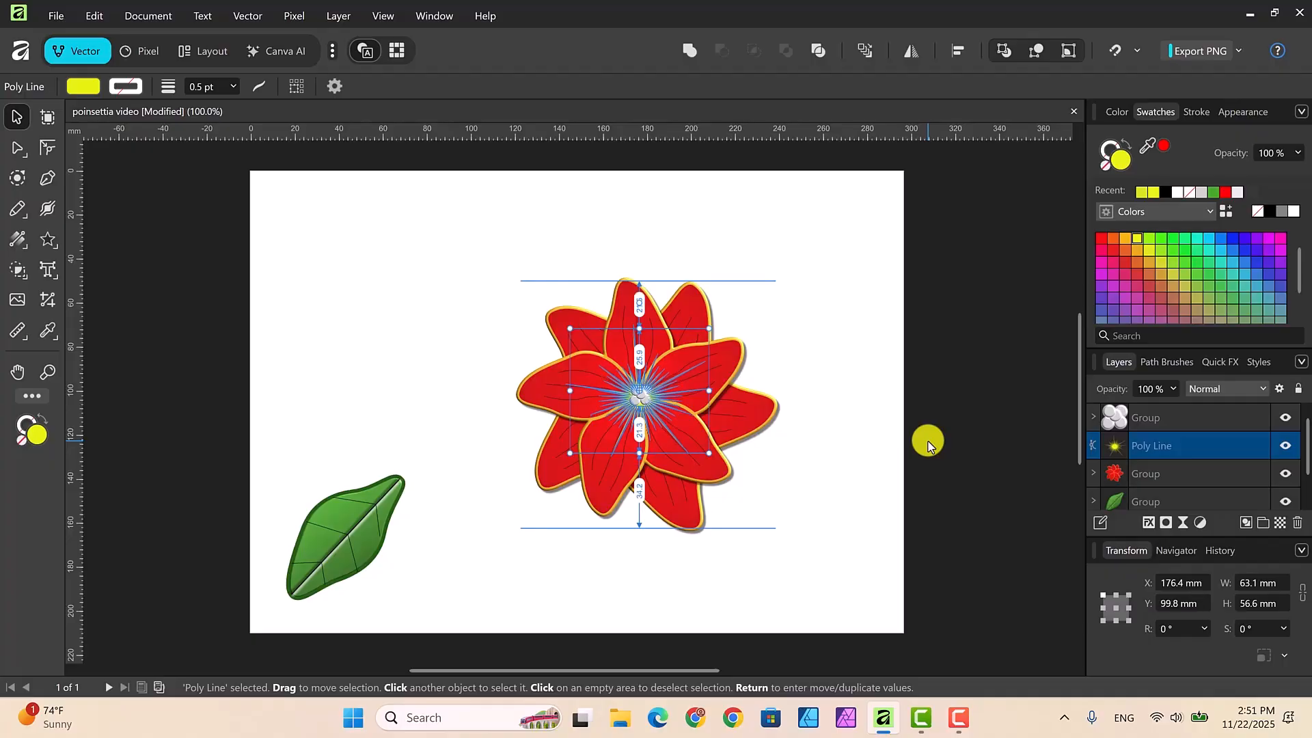
click(839, 392)
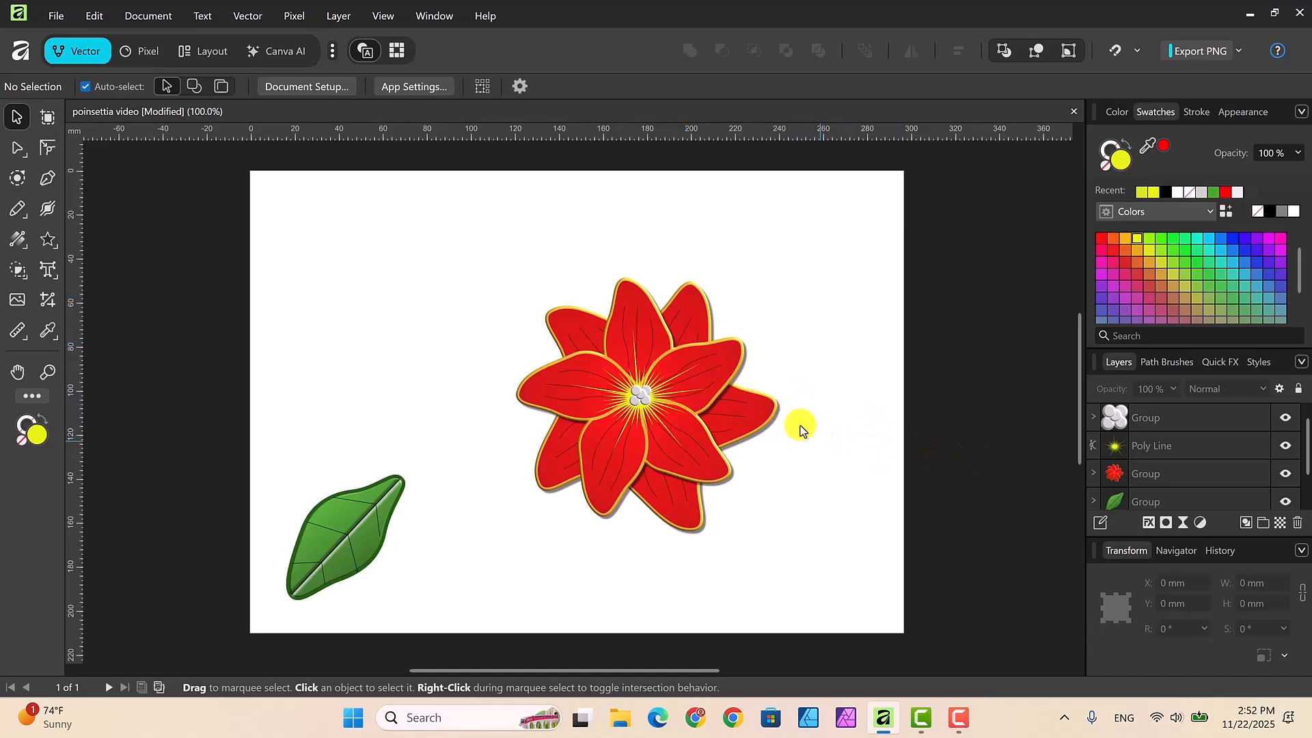
Step: Lengthen the starburst's upper-right and lower-left rays by pulling their tip nodes farther out along the petals
click(1151, 445)
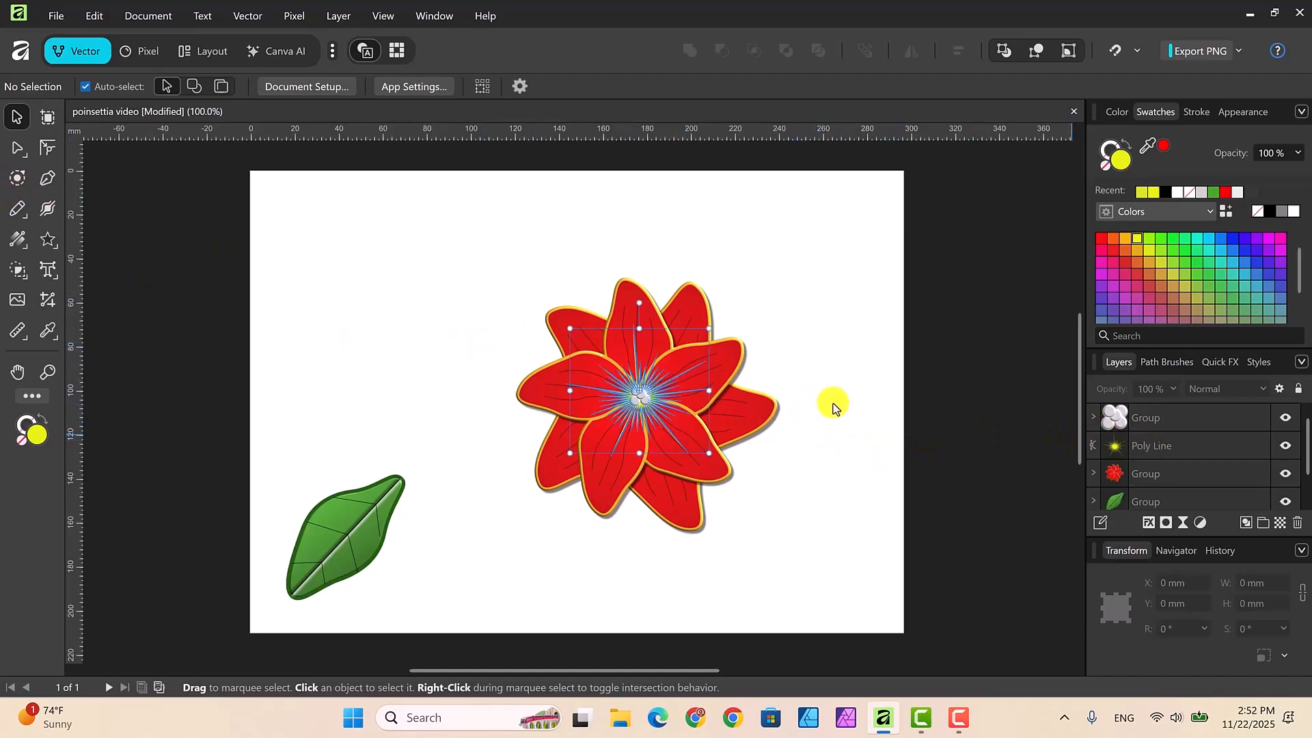
click(15, 149)
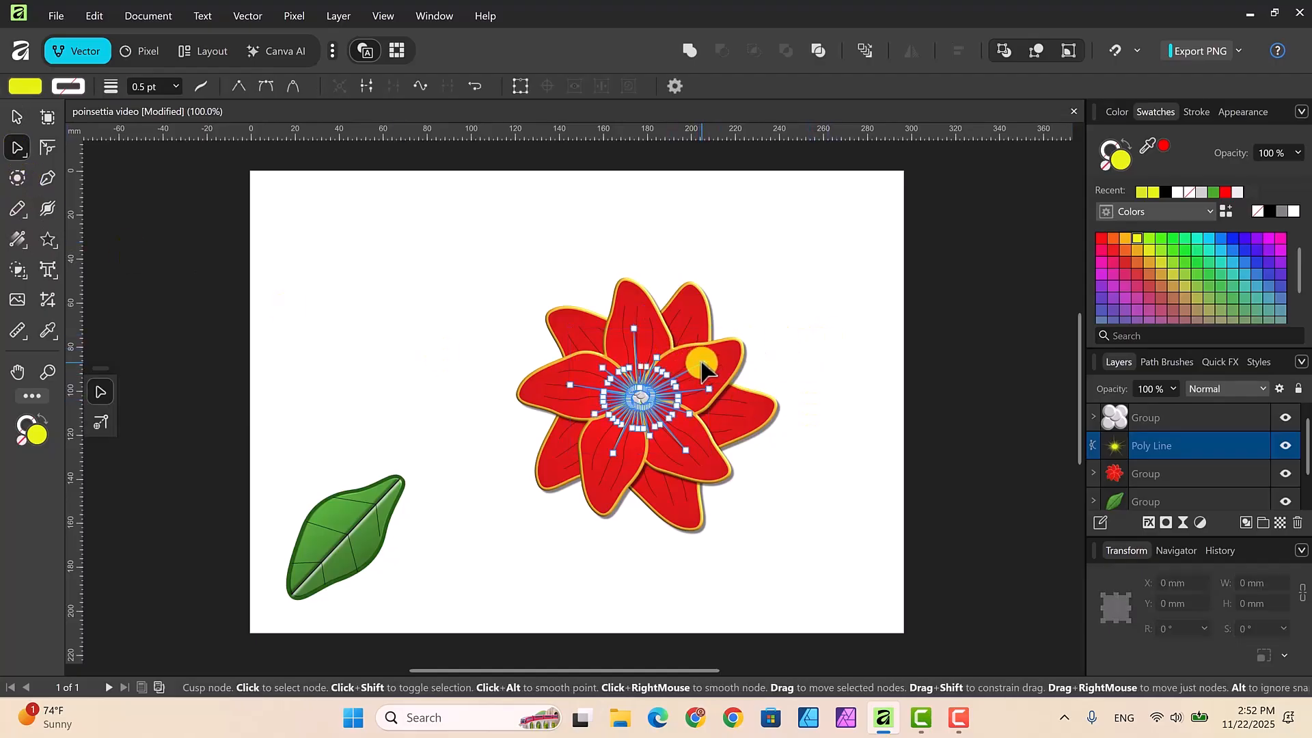
drag(704, 363, 720, 355)
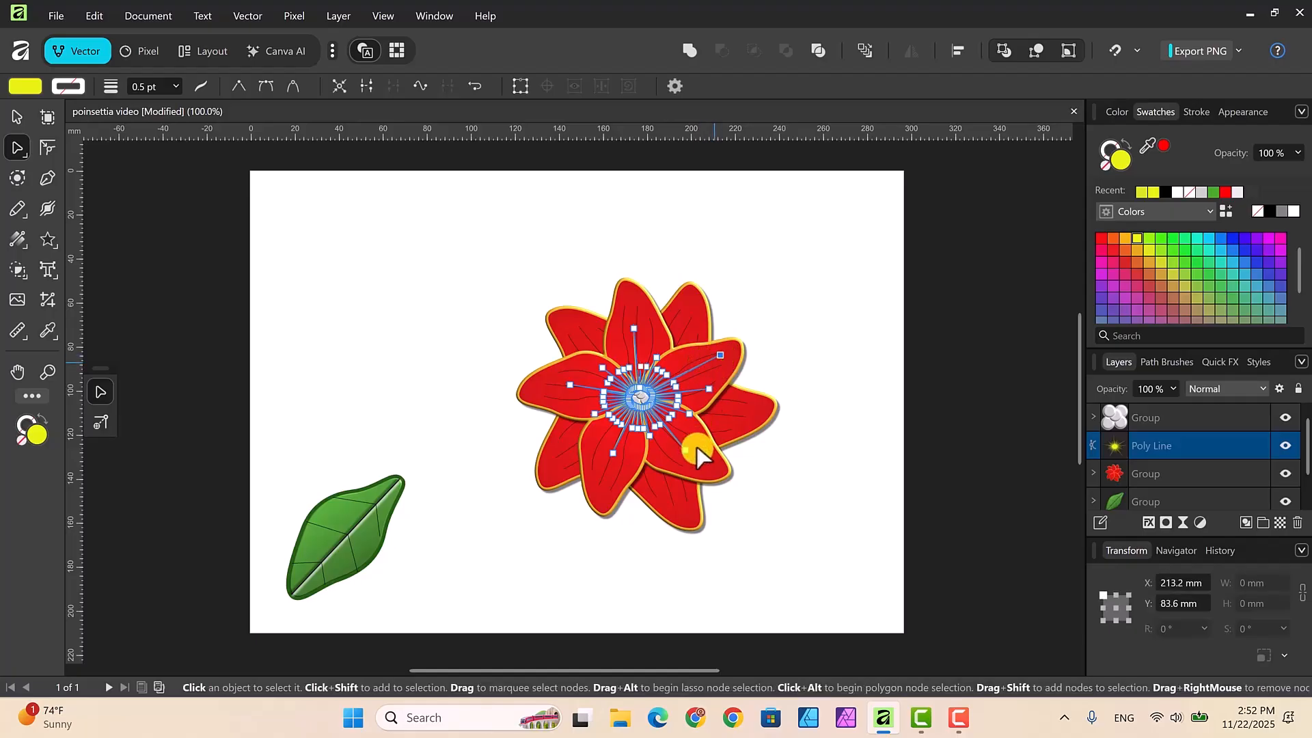
drag(612, 456, 608, 469)
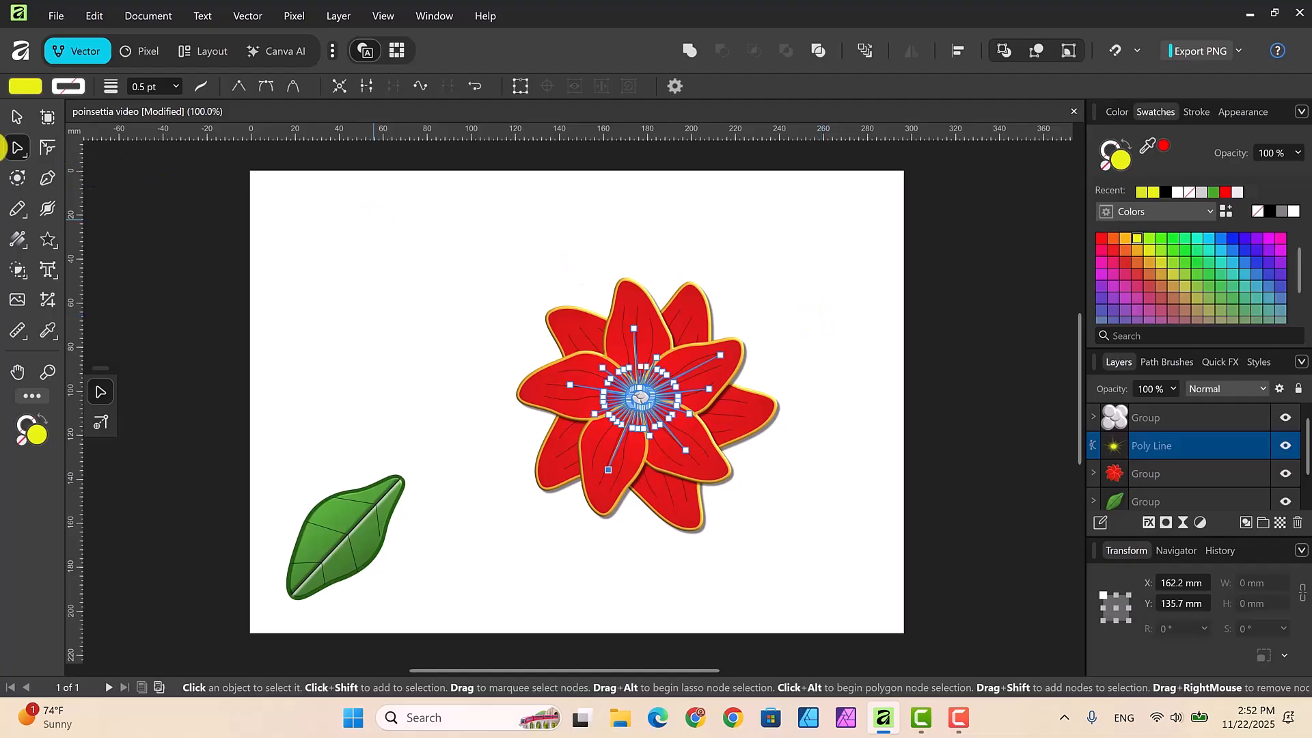
click(14, 113)
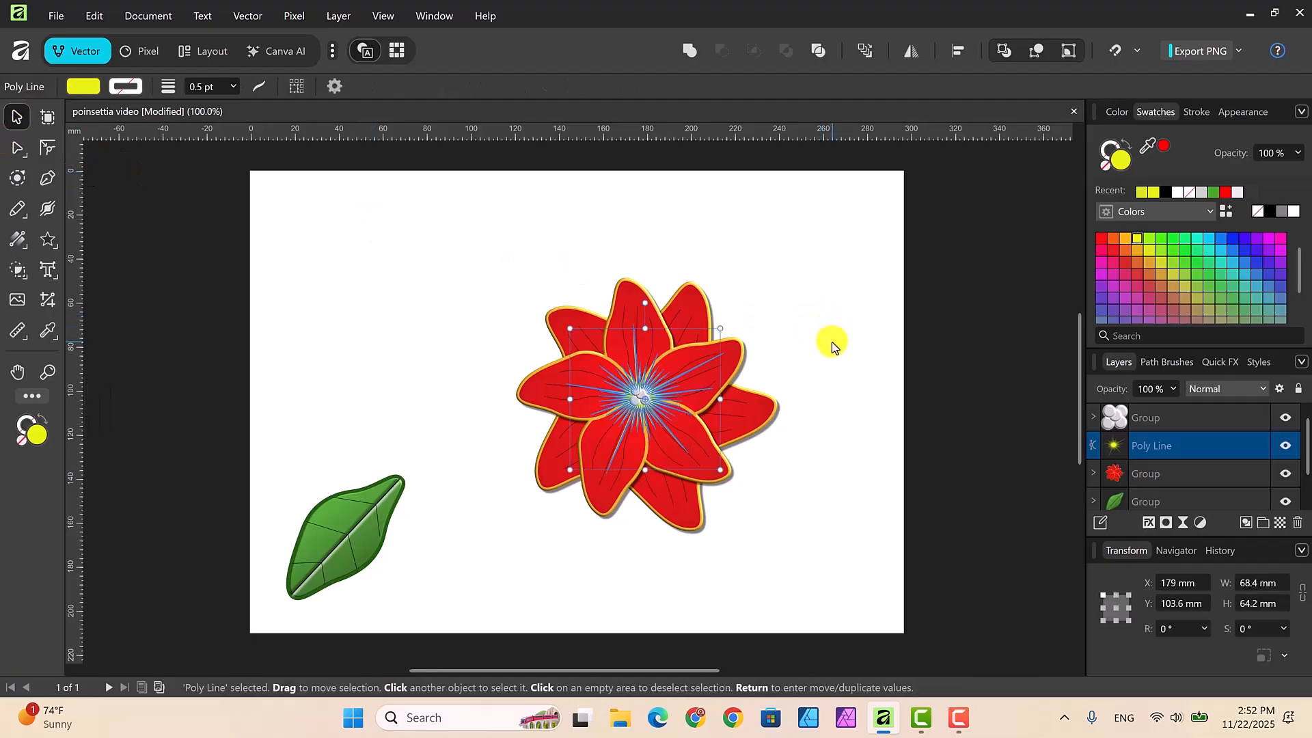
click(831, 347)
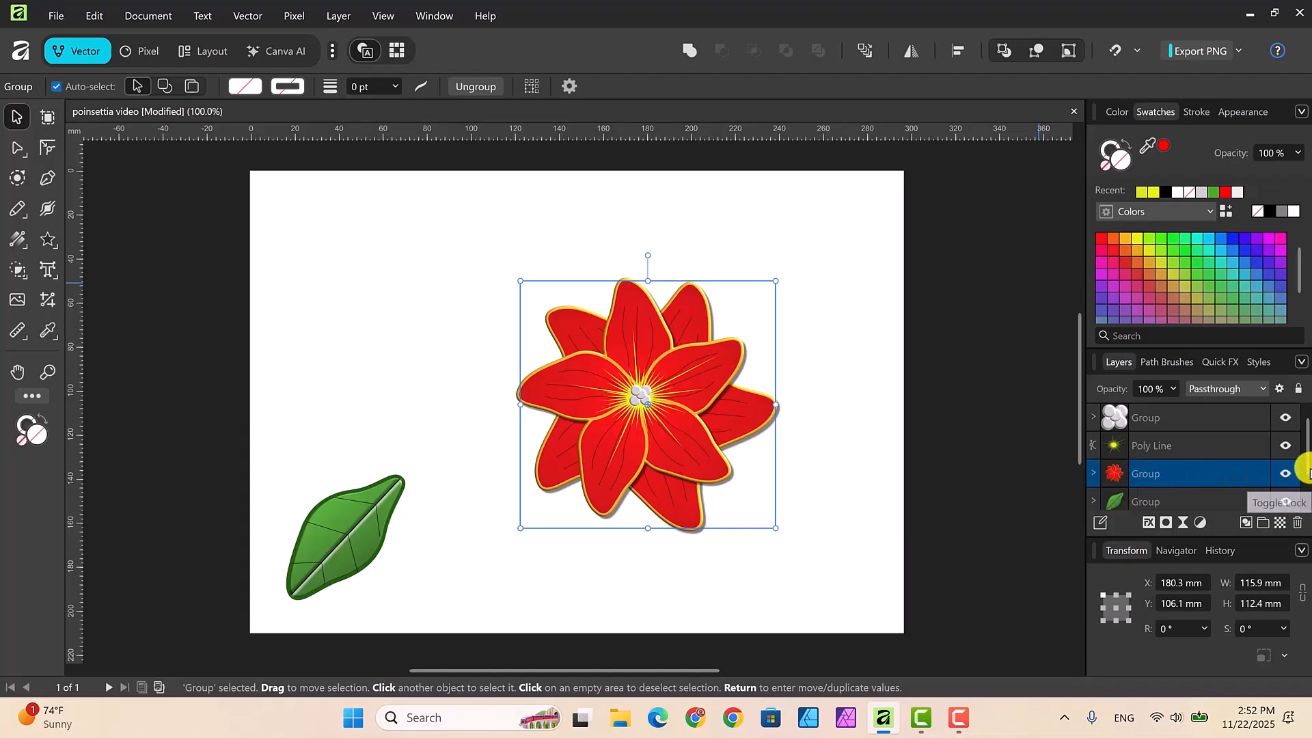
Step: Group the gray circle cluster, yellow starburst and red petal group into a single flower group, check its contents and deselect it
ctrl+click(1184, 417)
ctrl+click(1190, 446)
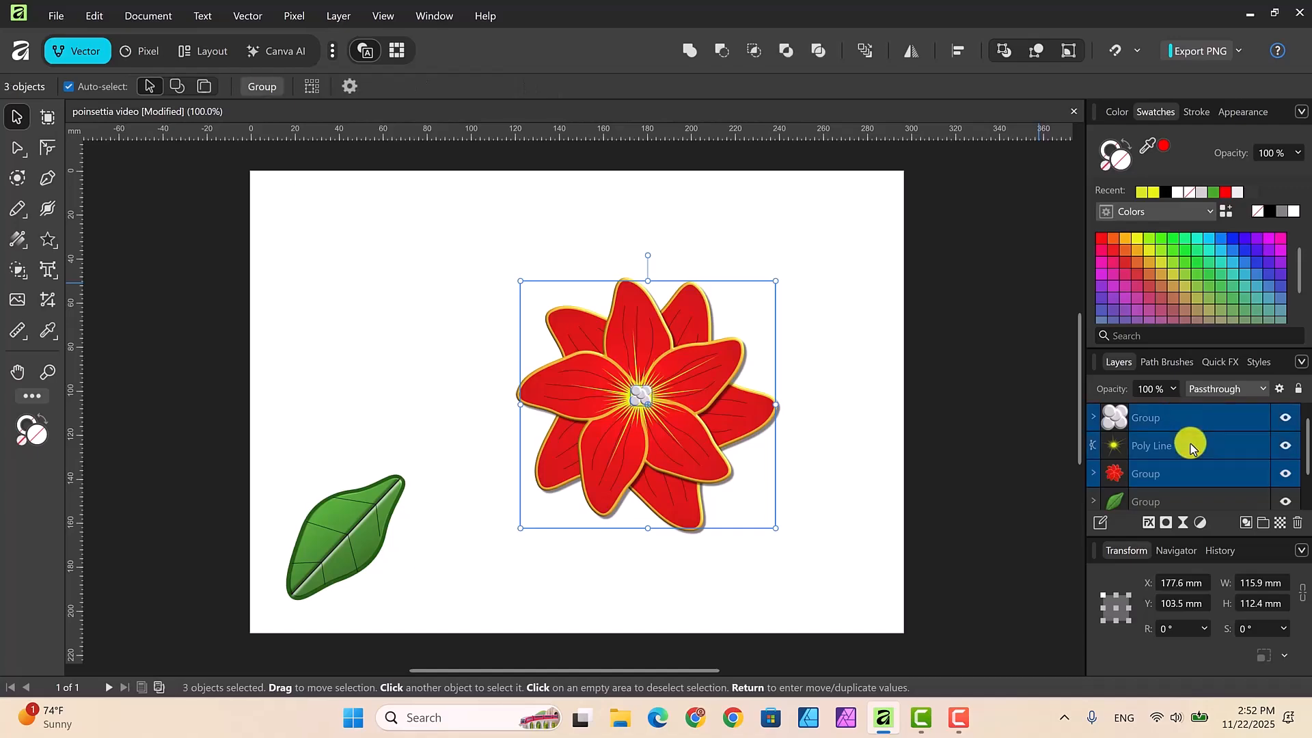
key(m)
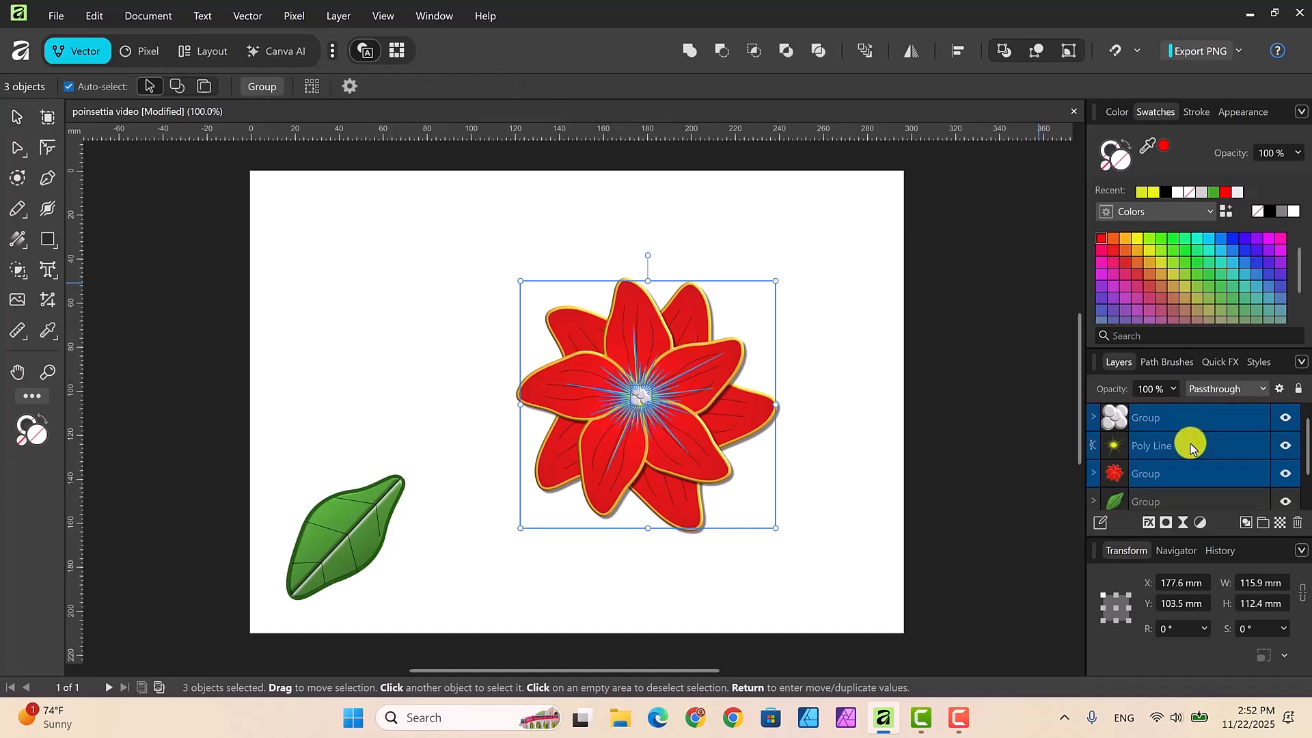
right_click(1190, 448)
click(1107, 322)
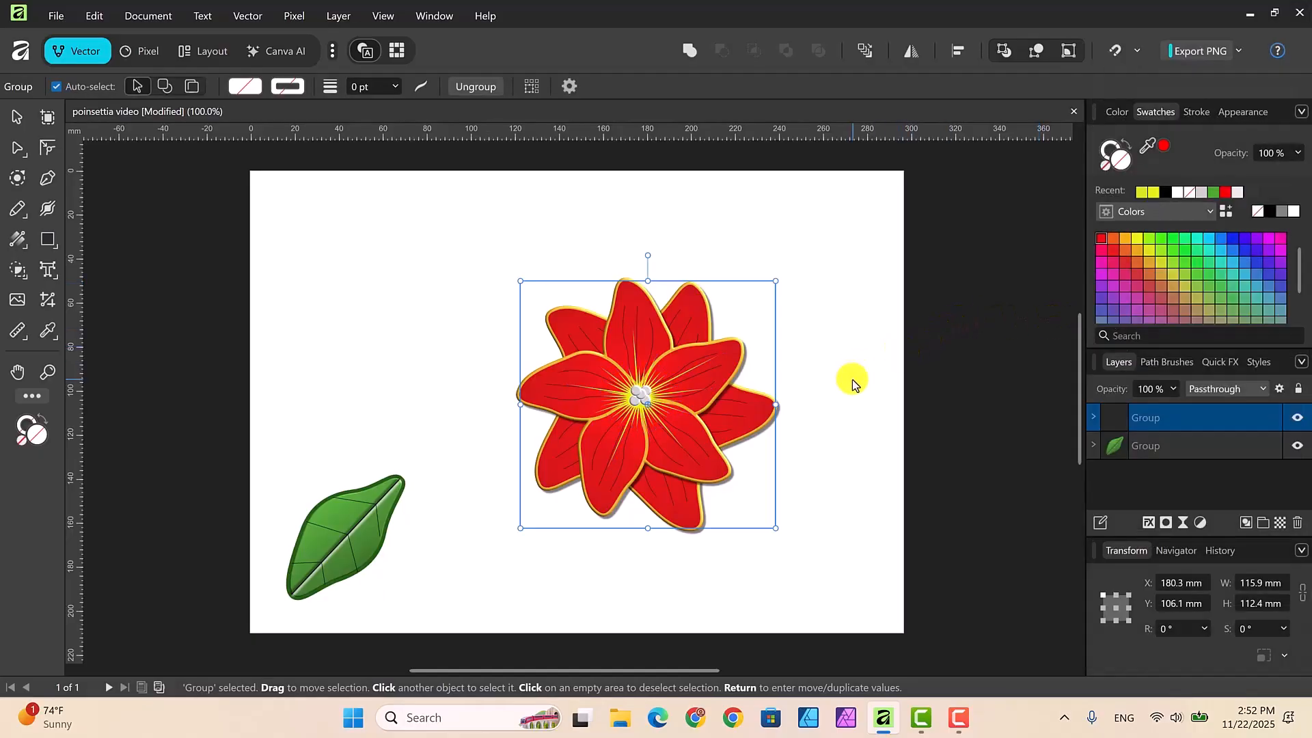
click(1092, 418)
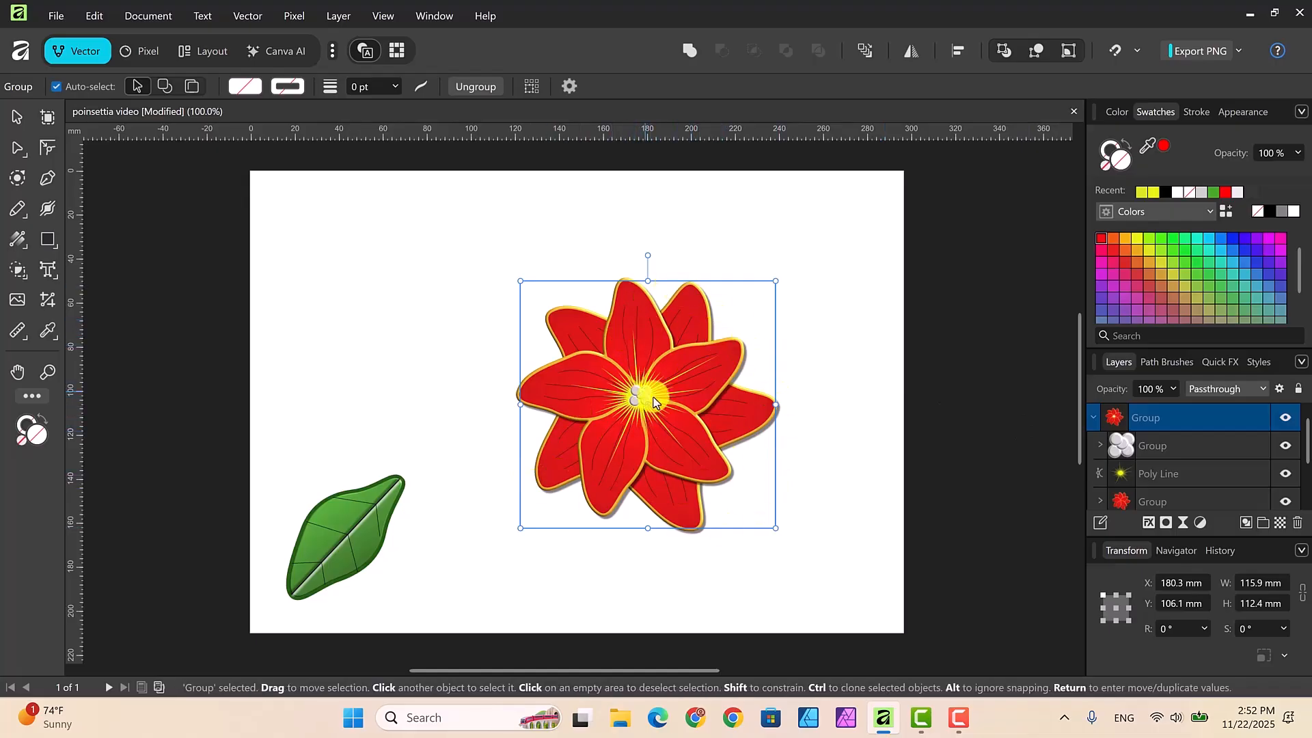
click(1099, 417)
click(851, 396)
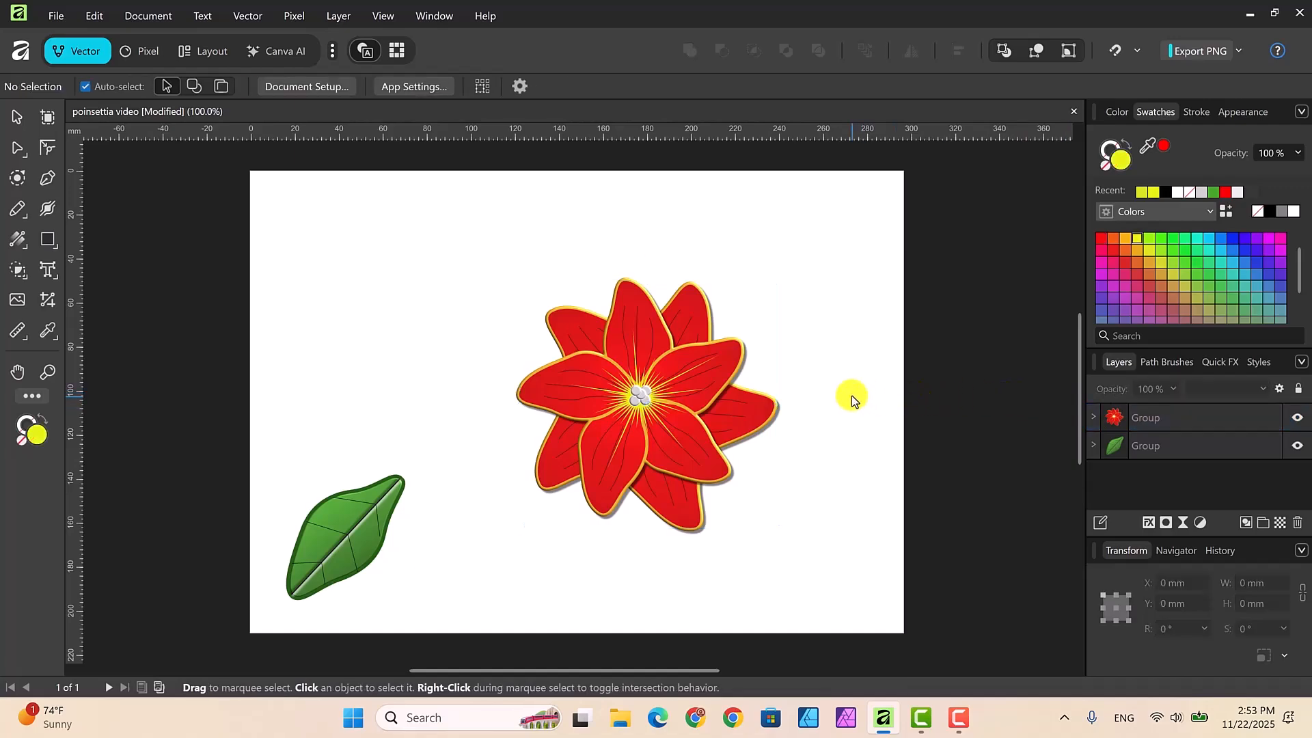
Step: Move the flower group up and slightly left on the page, and duplicate the green leaf in place
click(1203, 413)
drag(696, 378, 671, 321)
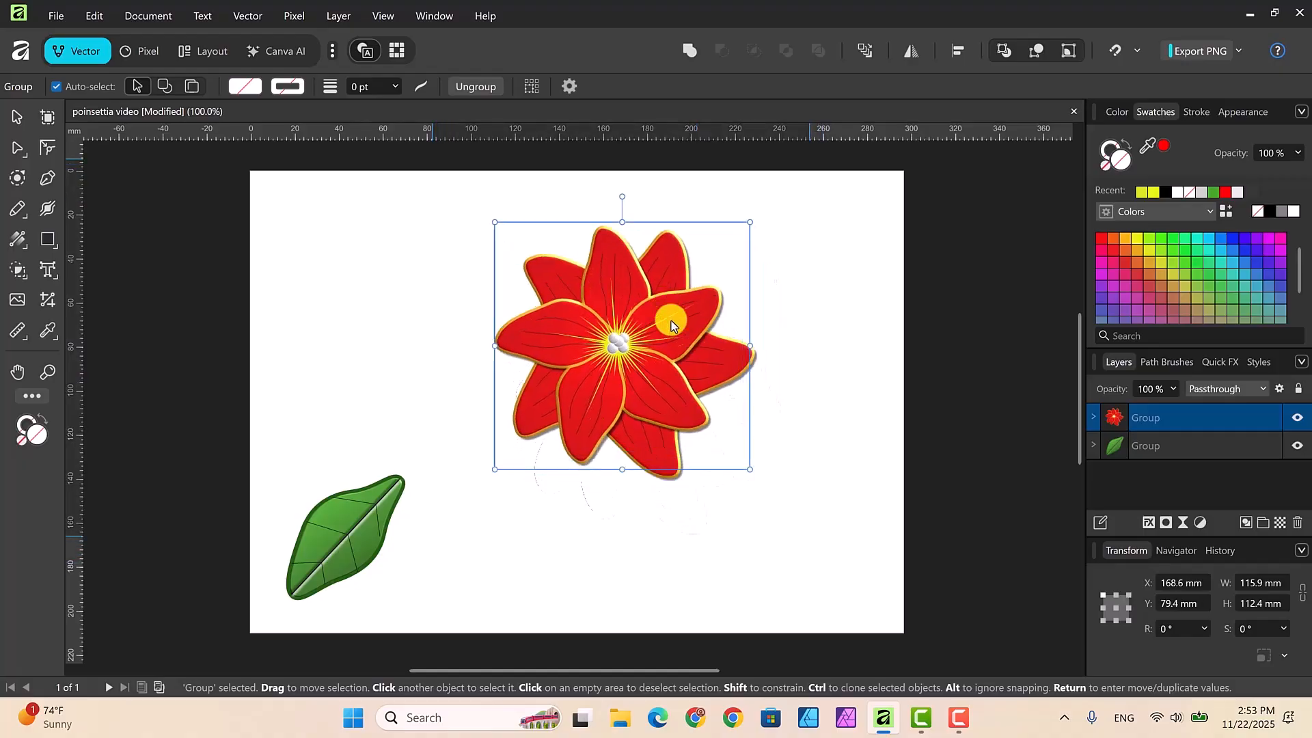
click(376, 523)
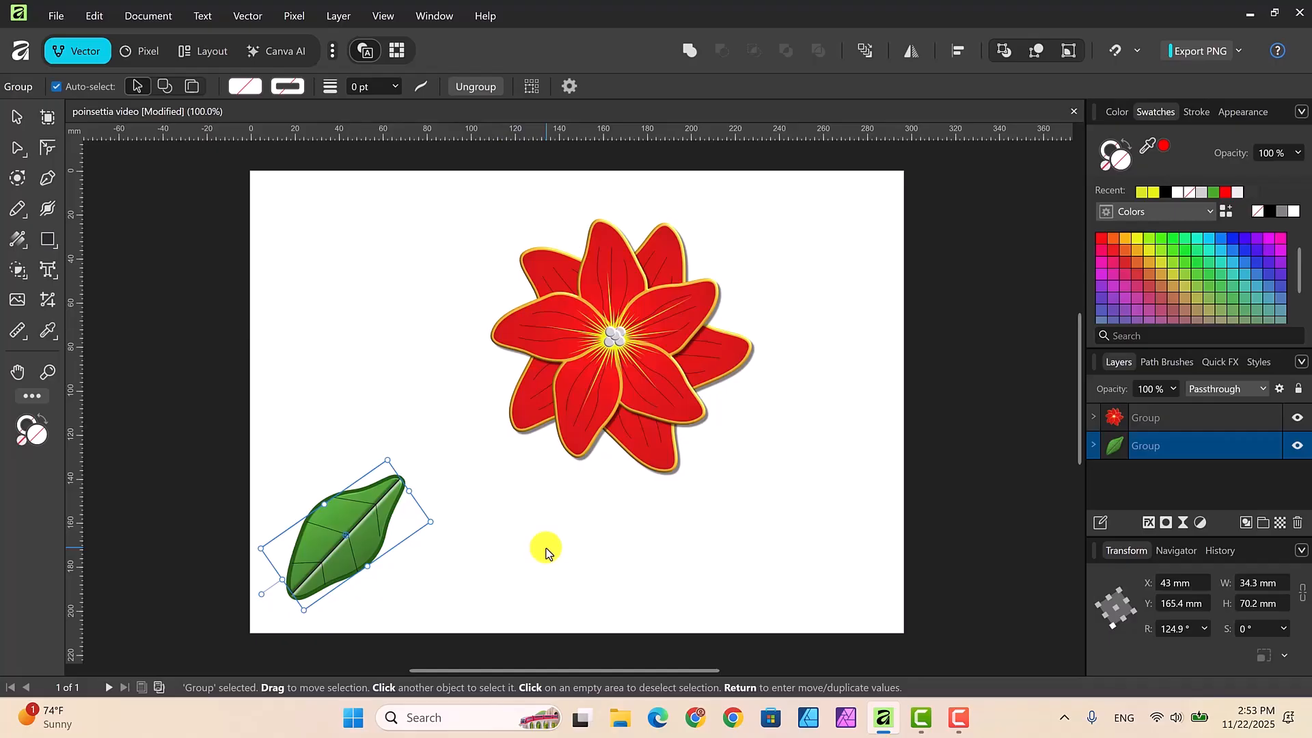
key(ctrl+j)
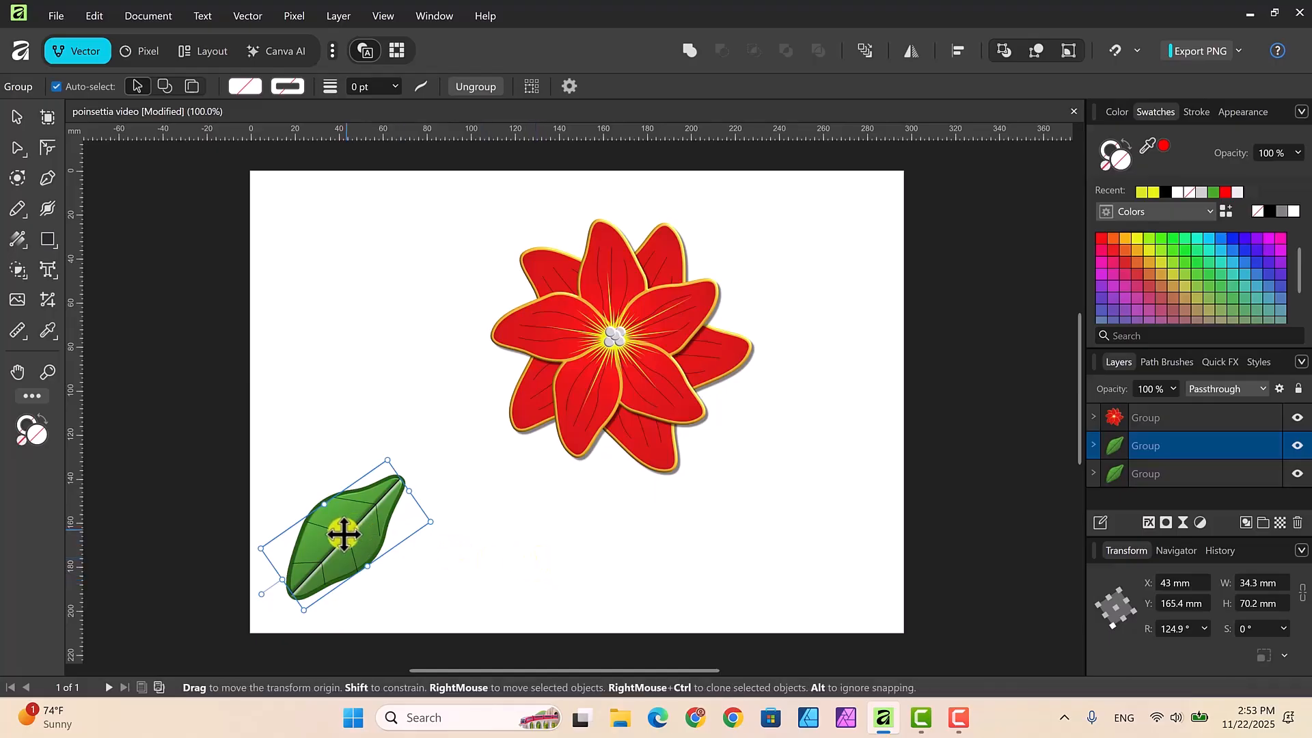
Step: Shift the duplicate leaf's transform origin to its lower-right edge and place the leaf behind the flower's lower-left petals
drag(345, 536, 398, 504)
click(15, 116)
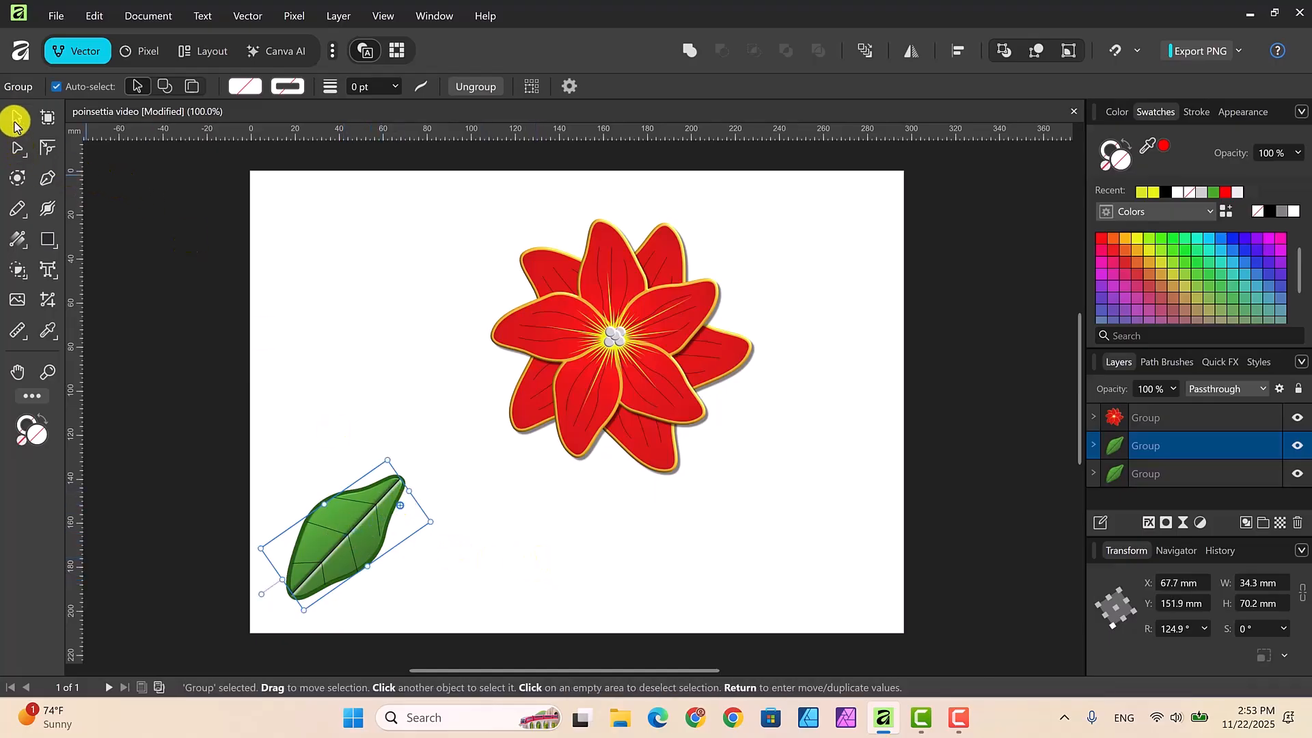
drag(355, 522, 531, 451)
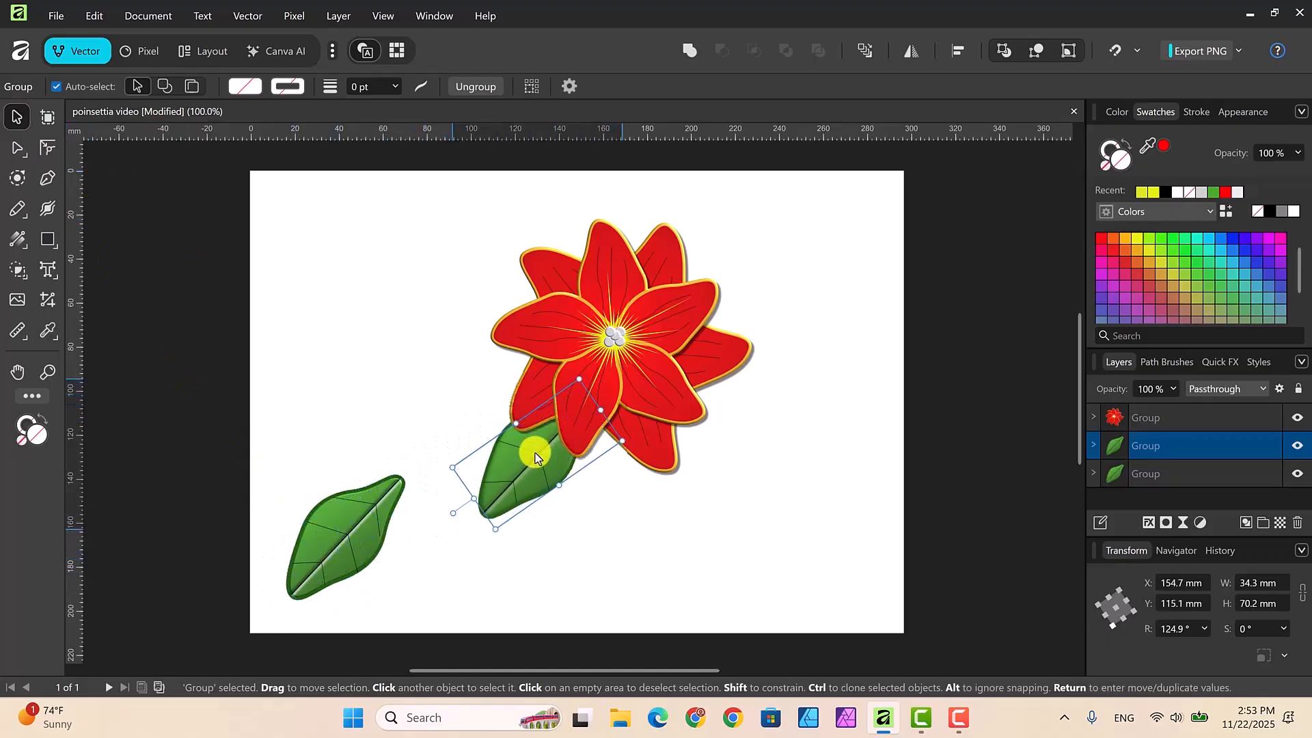
Step: Move the remaining leaf across the page, rotate it to about -157.7° and tuck it behind the flower's lower-right petals
drag(344, 539, 670, 533)
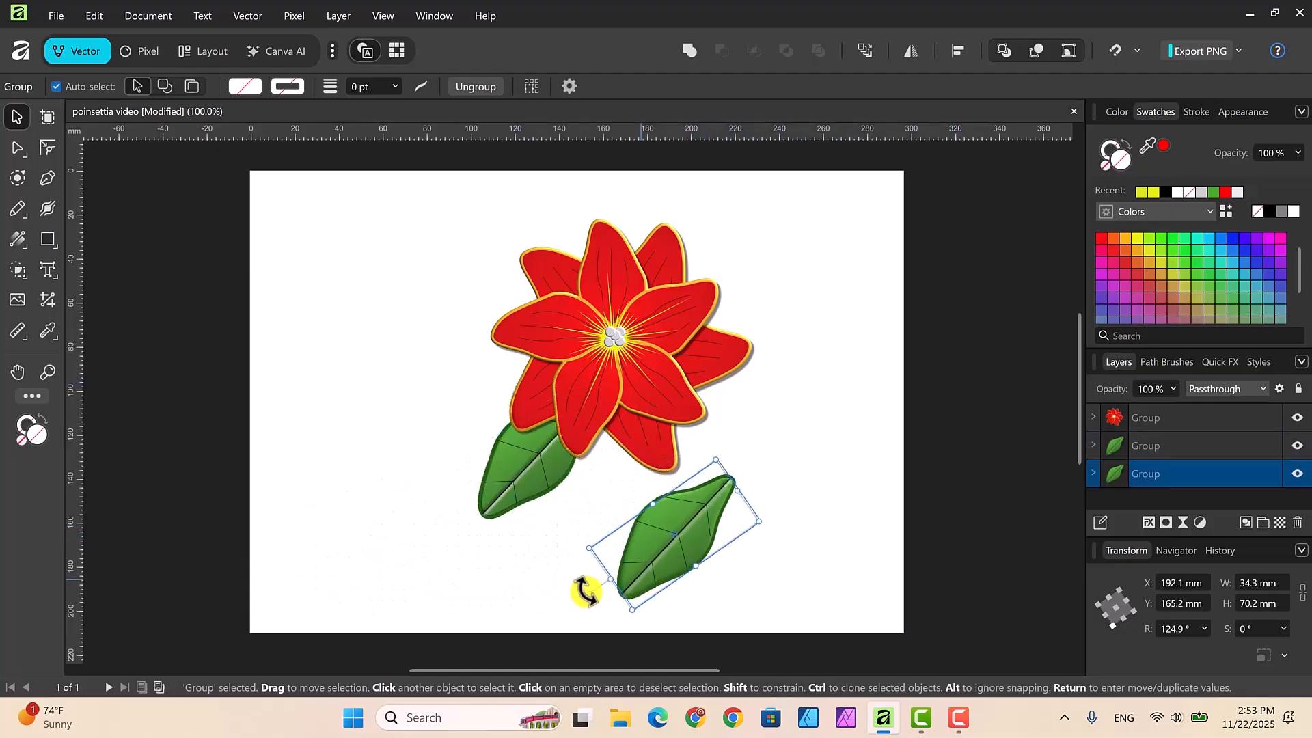
drag(592, 597, 702, 603)
drag(660, 521, 687, 451)
click(821, 408)
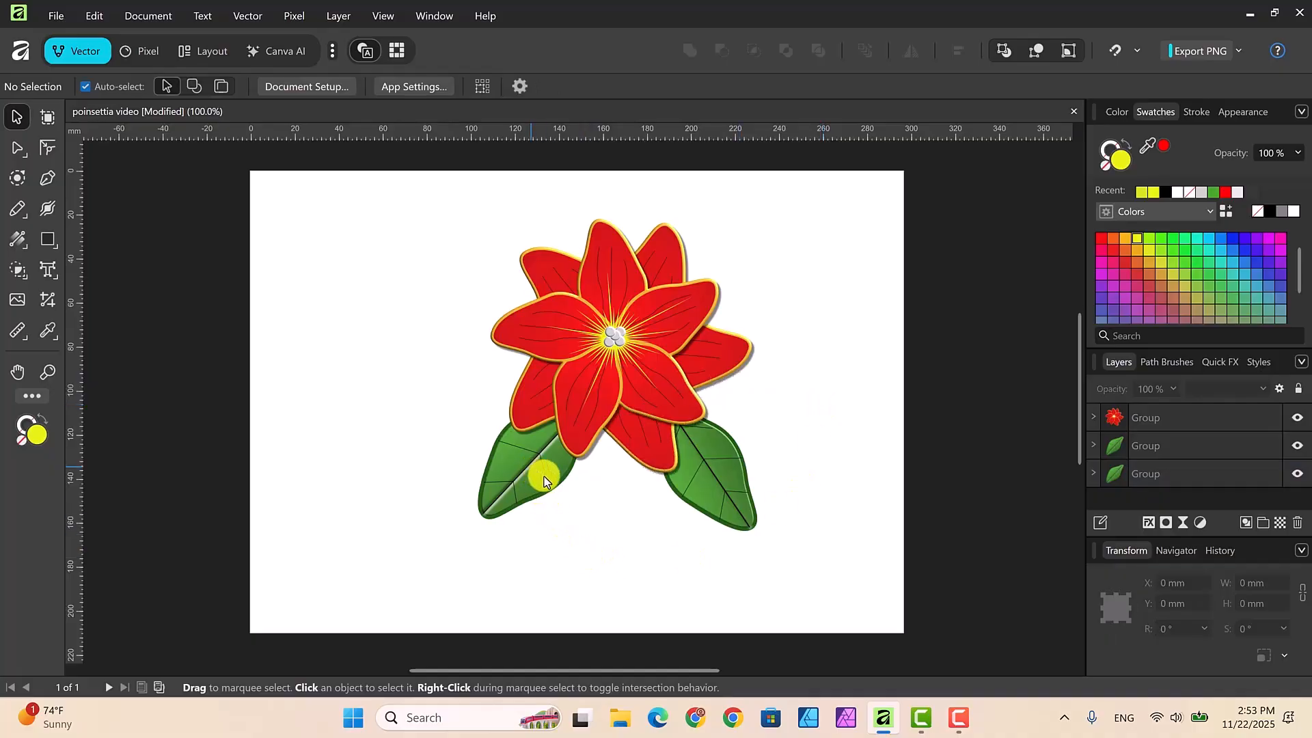
Step: Move both leaves inward and slightly down so their bases meet beneath the flower's lowest petals, and deselect them
mouse_move(544, 477)
mouse_down()
mouse_move(567, 497)
mouse_move(556, 484)
mouse_up()
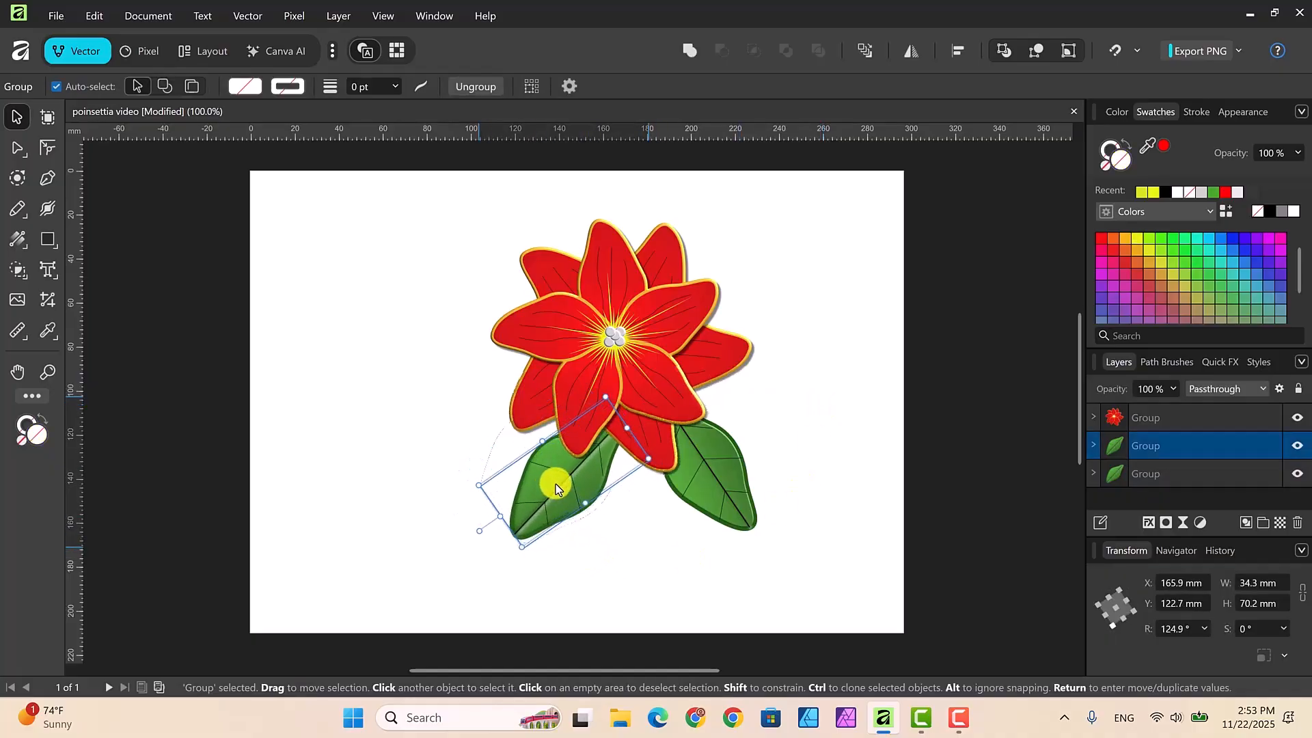
click(685, 492)
drag(686, 492, 650, 498)
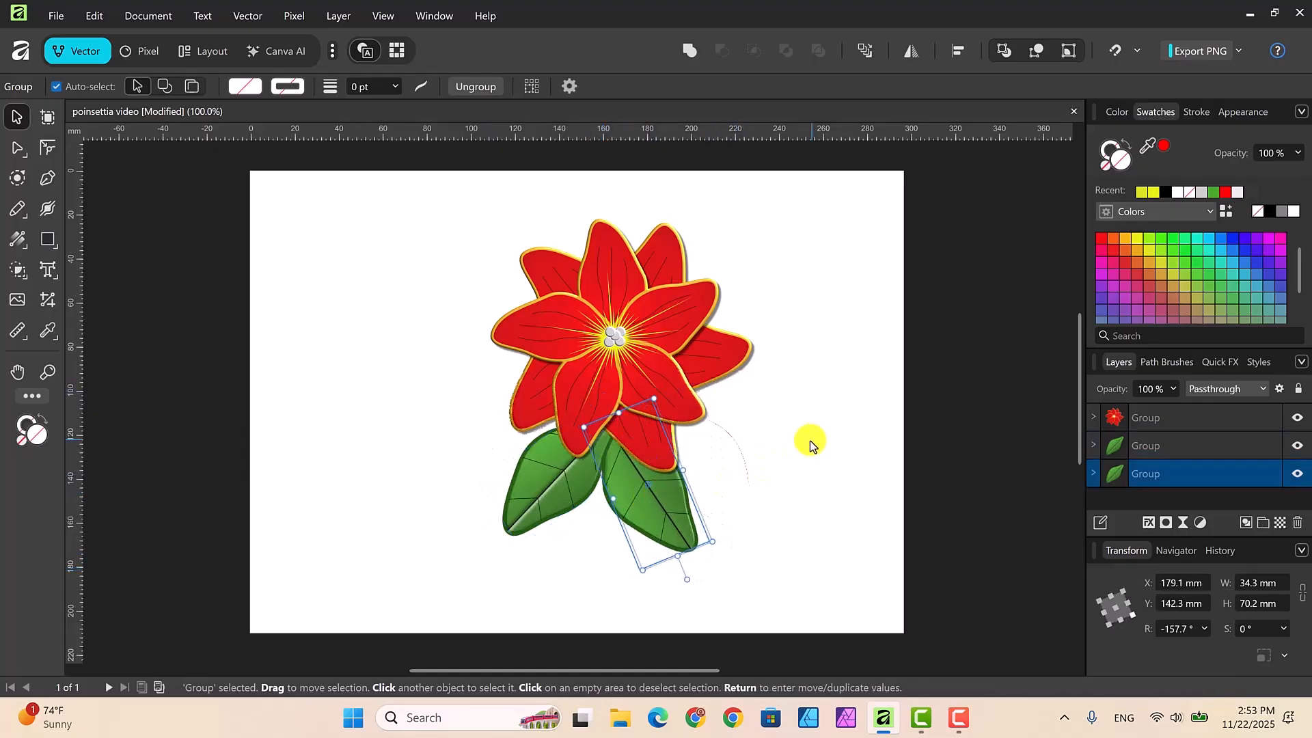
click(810, 440)
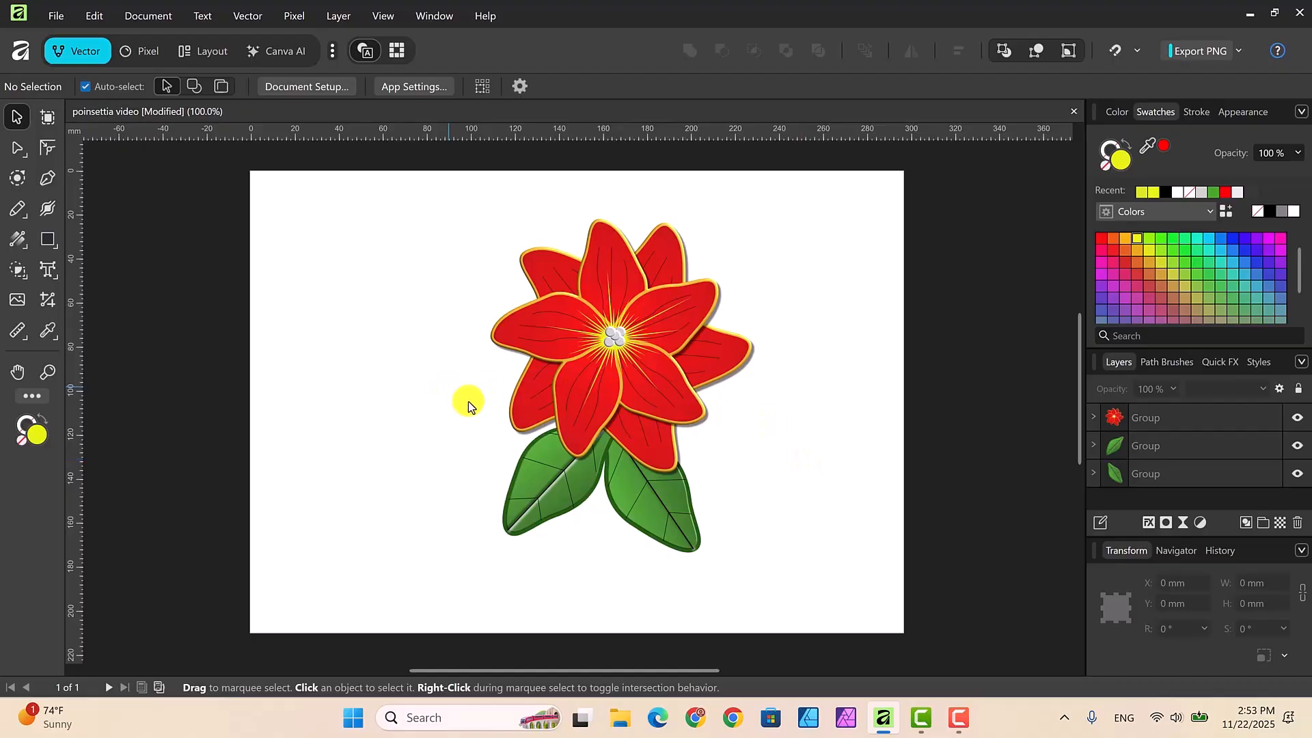
Step: Nudge both leaves slightly up and left so their bases sit farther behind the red petals
click(559, 464)
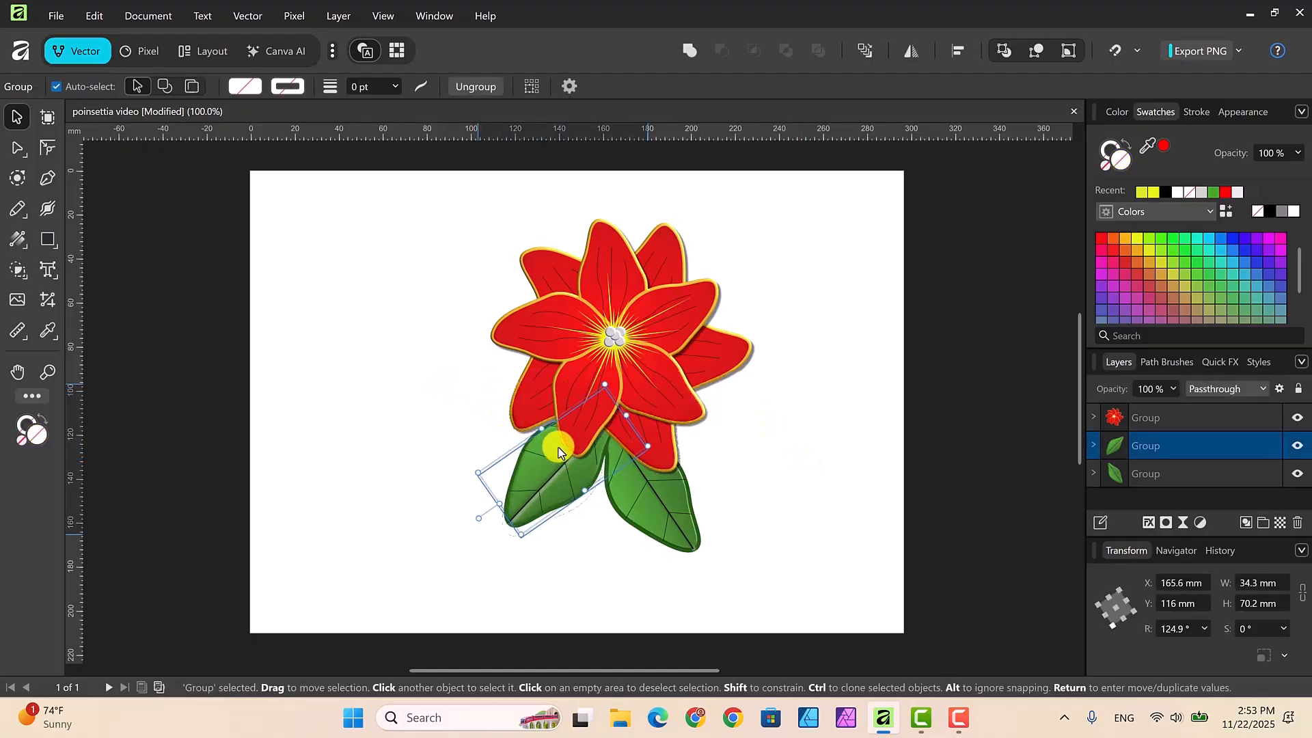
mouse_move(670, 501)
mouse_down()
mouse_move(657, 480)
mouse_move(663, 491)
mouse_up()
click(747, 456)
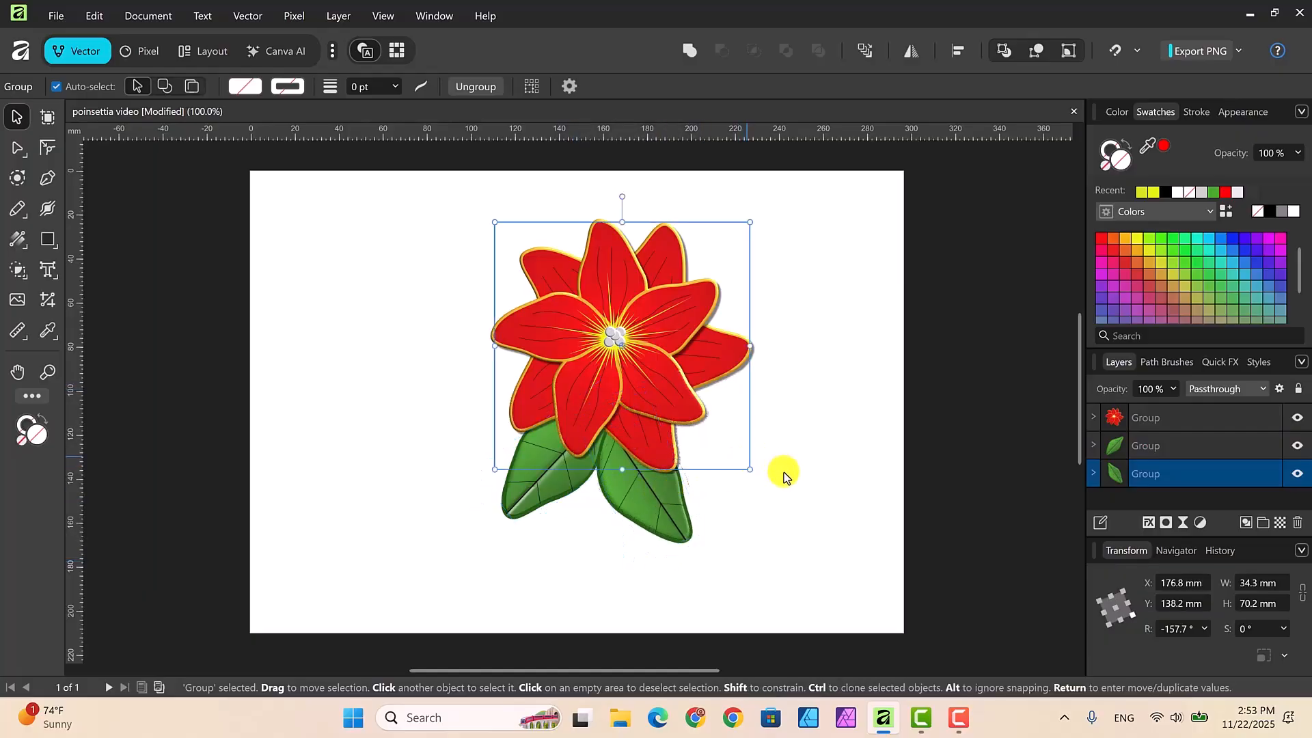